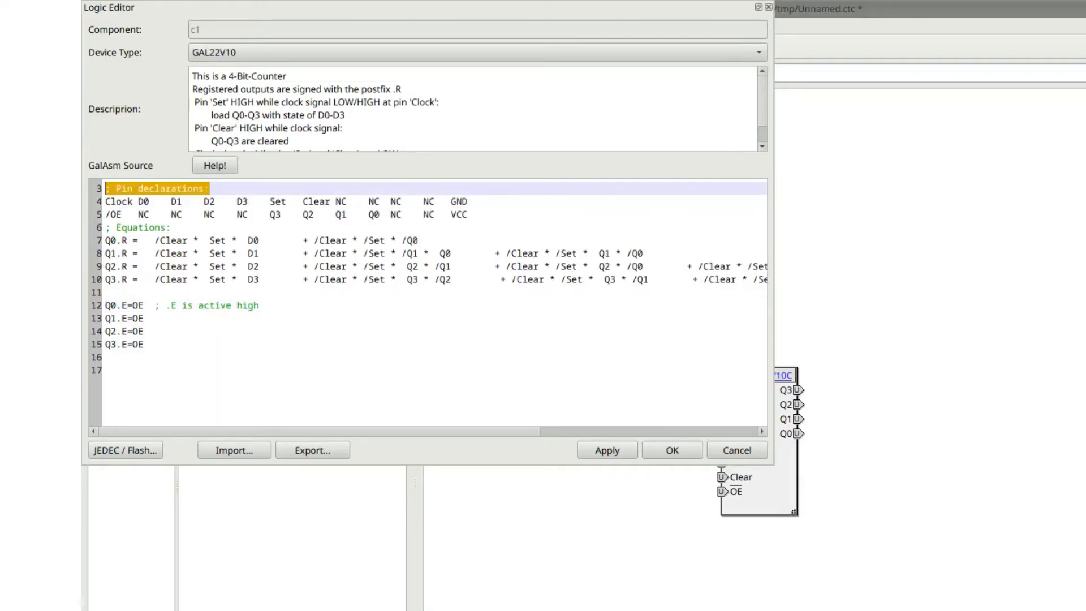
# - Examine the two pin declaration rows, then the equations section and the Q0 registered output expression
pyautogui.moveTo(474, 216); pyautogui.dragTo(105, 199)
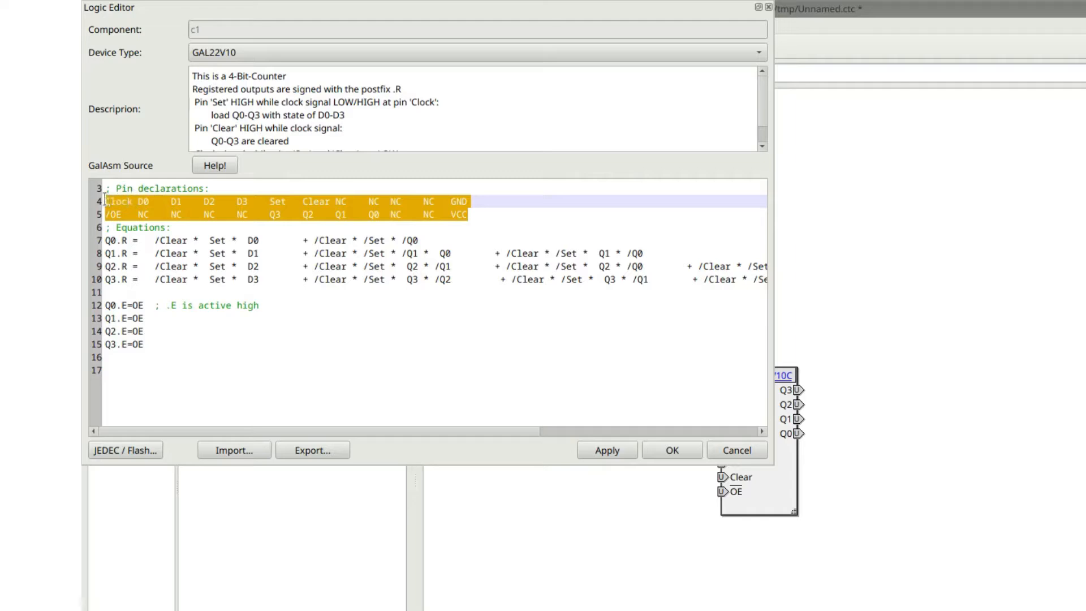
pyautogui.doubleClick(121, 201)
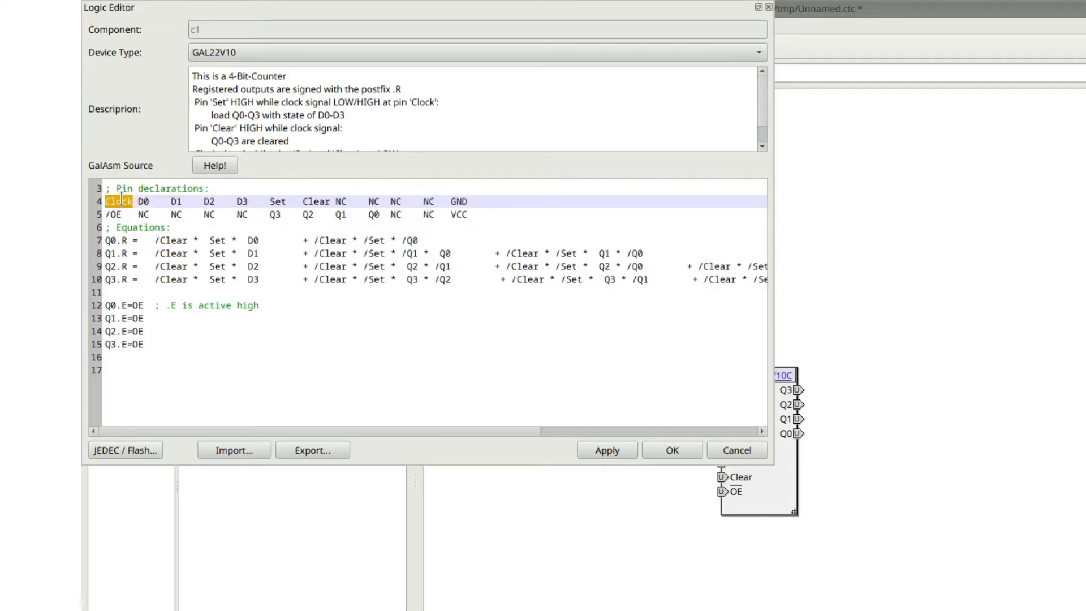
pyautogui.click(456, 215)
pyautogui.doubleClick(458, 202)
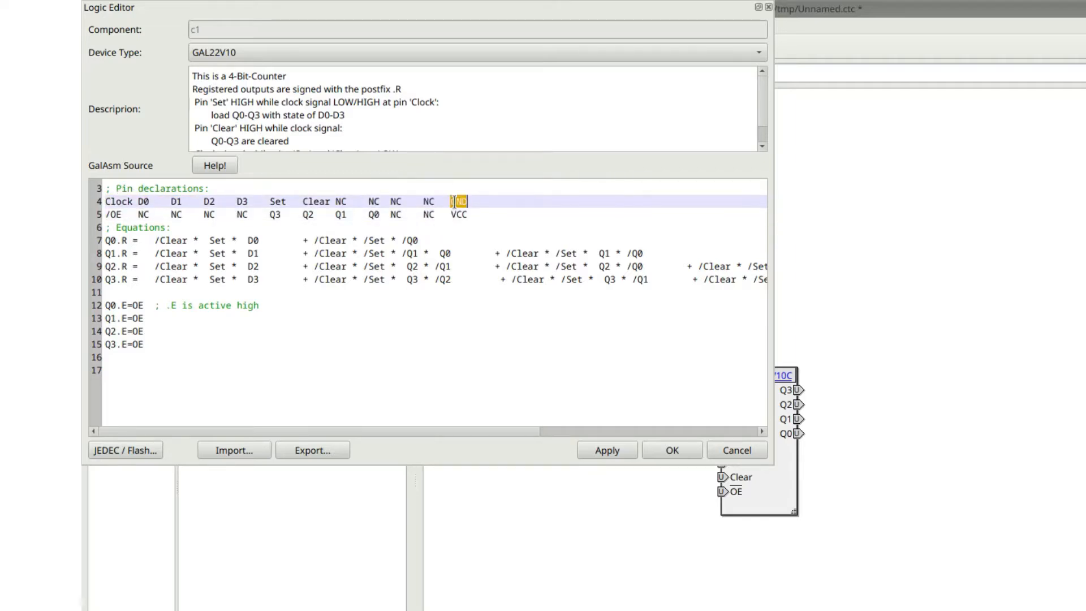
pyautogui.doubleClick(462, 214)
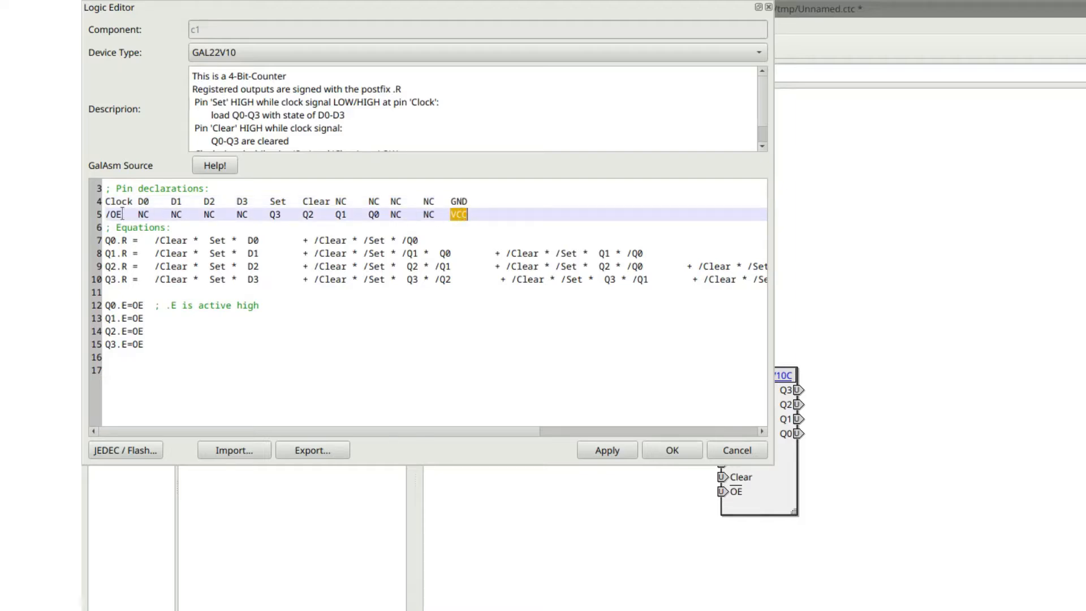
pyautogui.moveTo(106, 203); pyautogui.dragTo(440, 202)
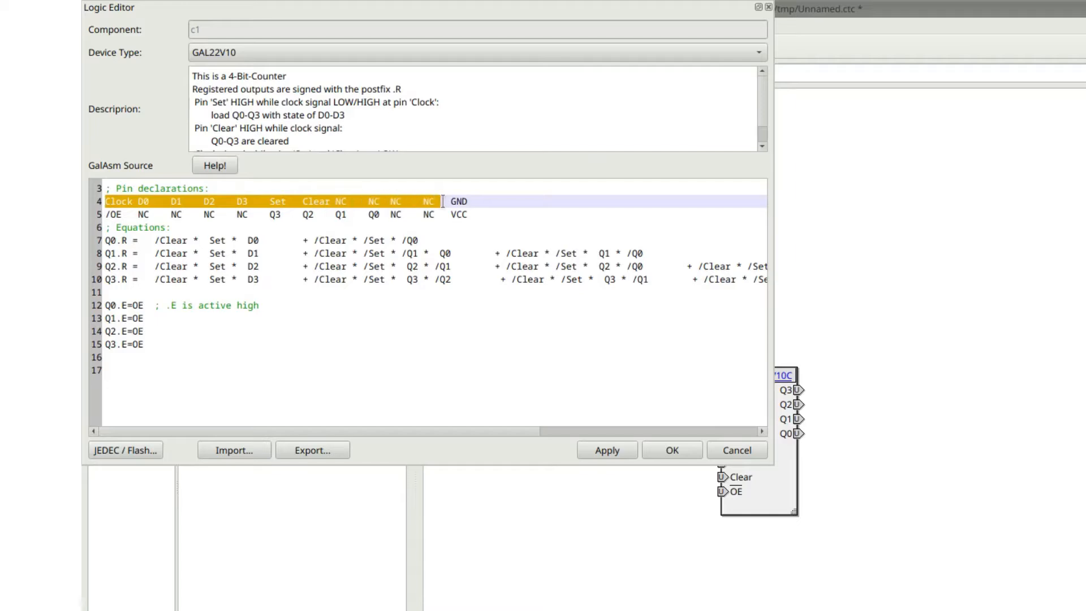
pyautogui.doubleClick(115, 214)
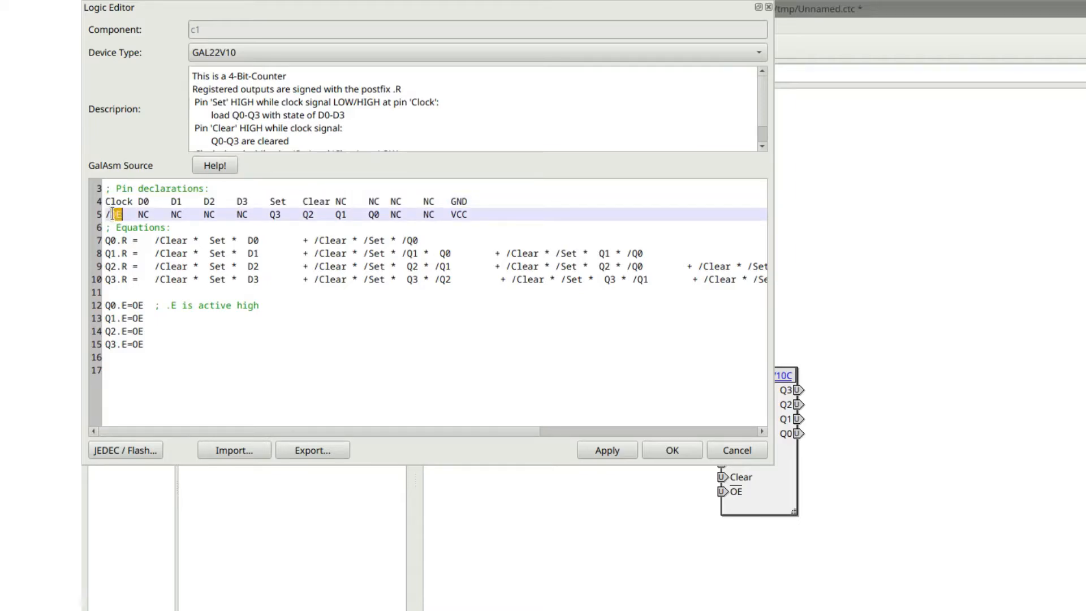
pyautogui.moveTo(132, 215); pyautogui.dragTo(444, 215)
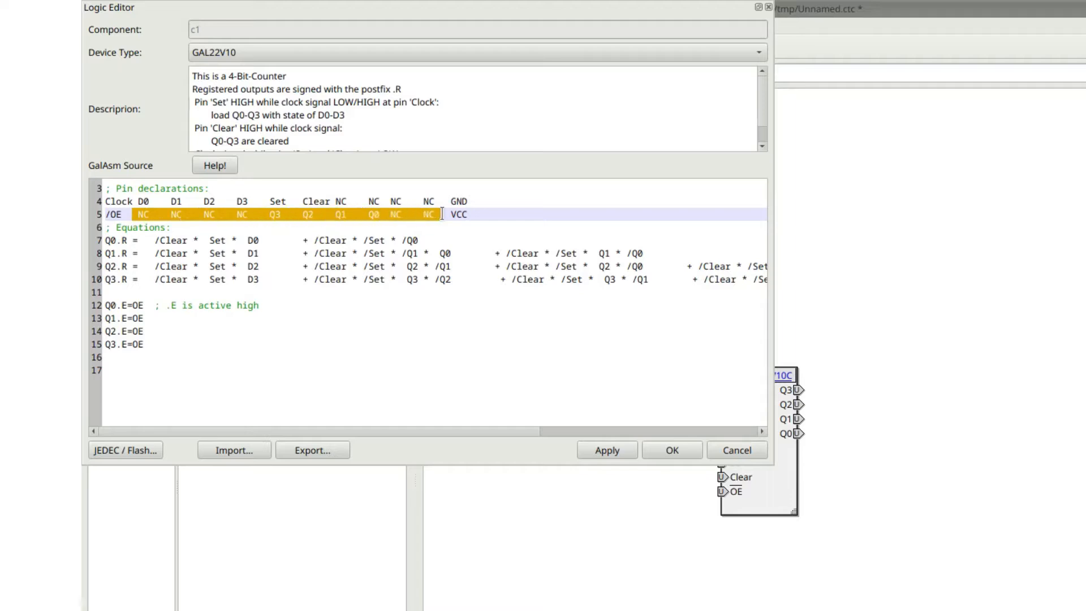
pyautogui.doubleClick(396, 214)
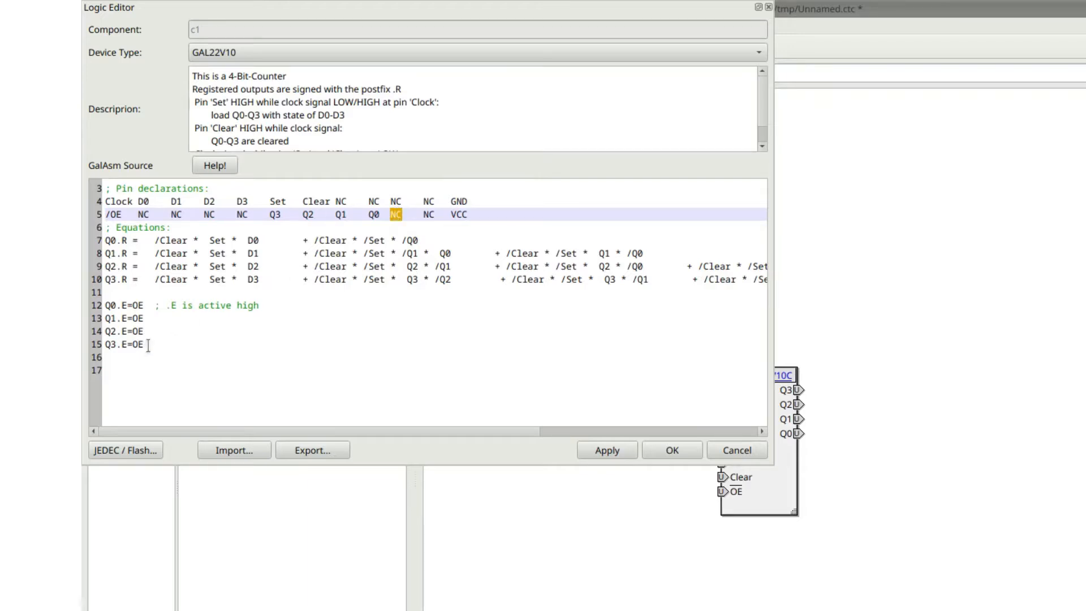
pyautogui.moveTo(145, 343); pyautogui.dragTo(105, 227)
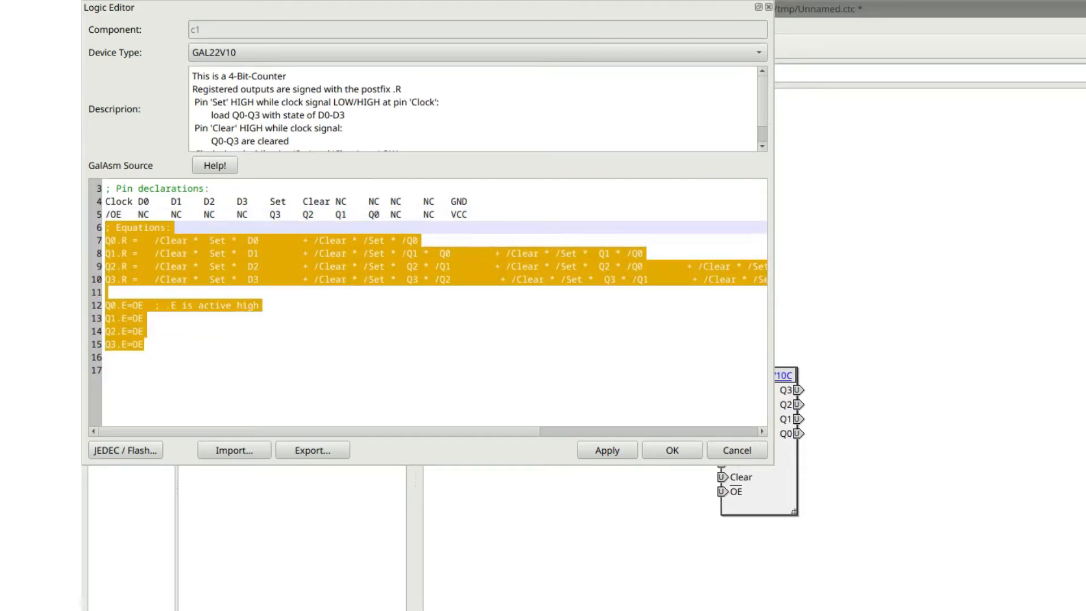
pyautogui.doubleClick(119, 240)
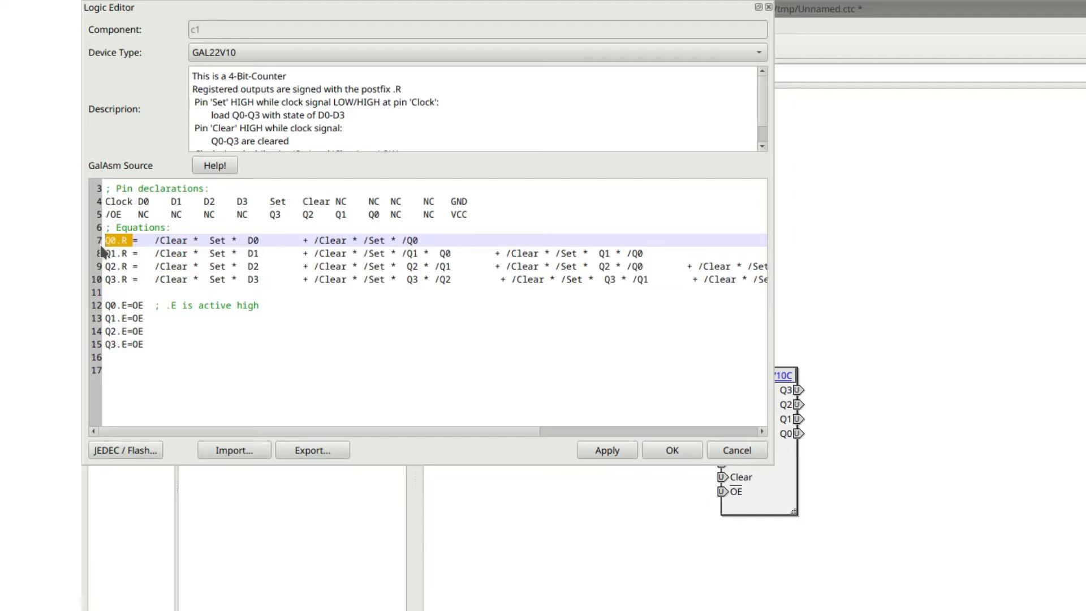
pyautogui.moveTo(148, 240); pyautogui.dragTo(452, 240)
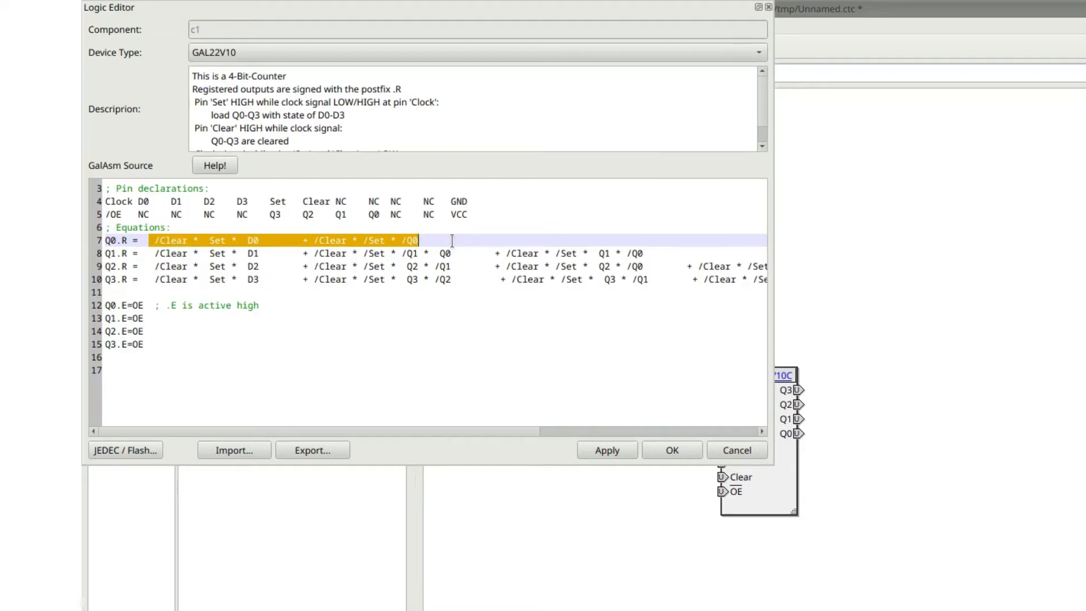
# - Remove the .R suffix from the Q0 equation and put it back
pyautogui.press('BackSpace')
pyautogui.press('BackSpace')
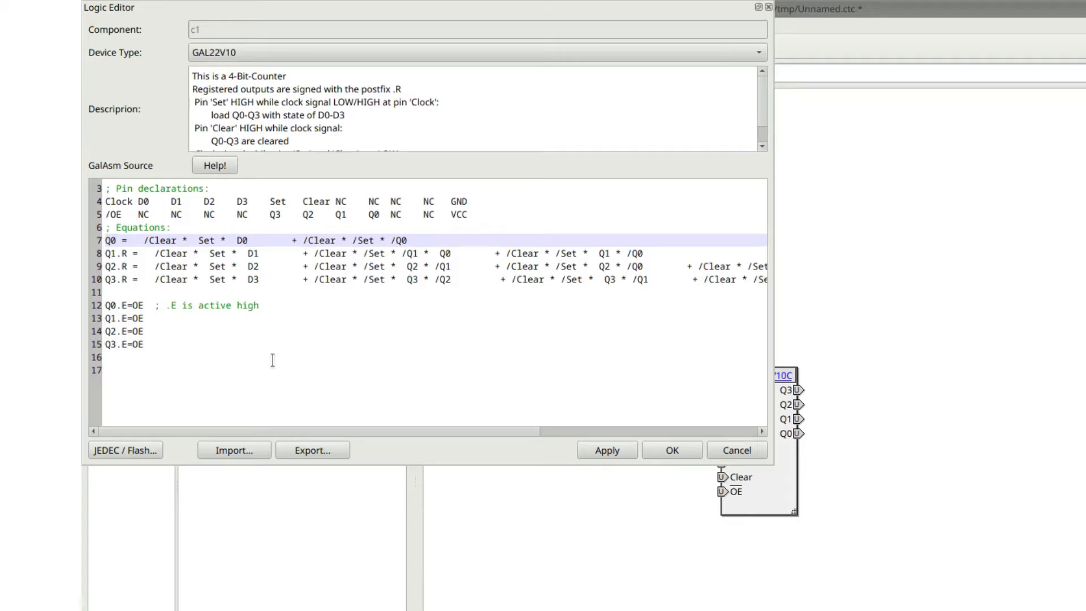
pyautogui.write('.R')
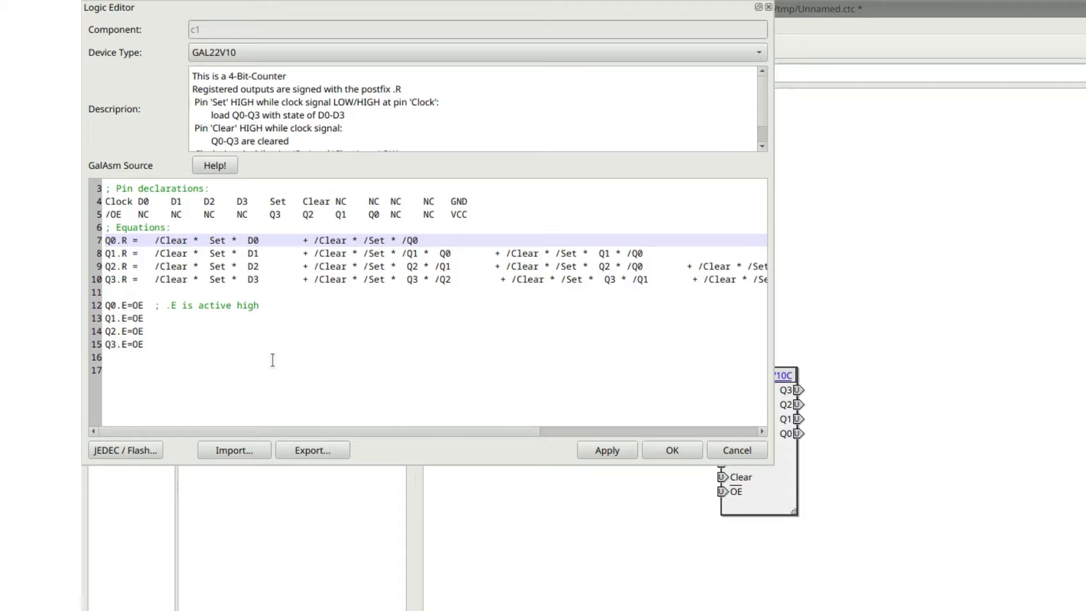
# - Highlight the Clock pin declaration and consult the GalAsm help, closing it when done
pyautogui.doubleClick(119, 202)
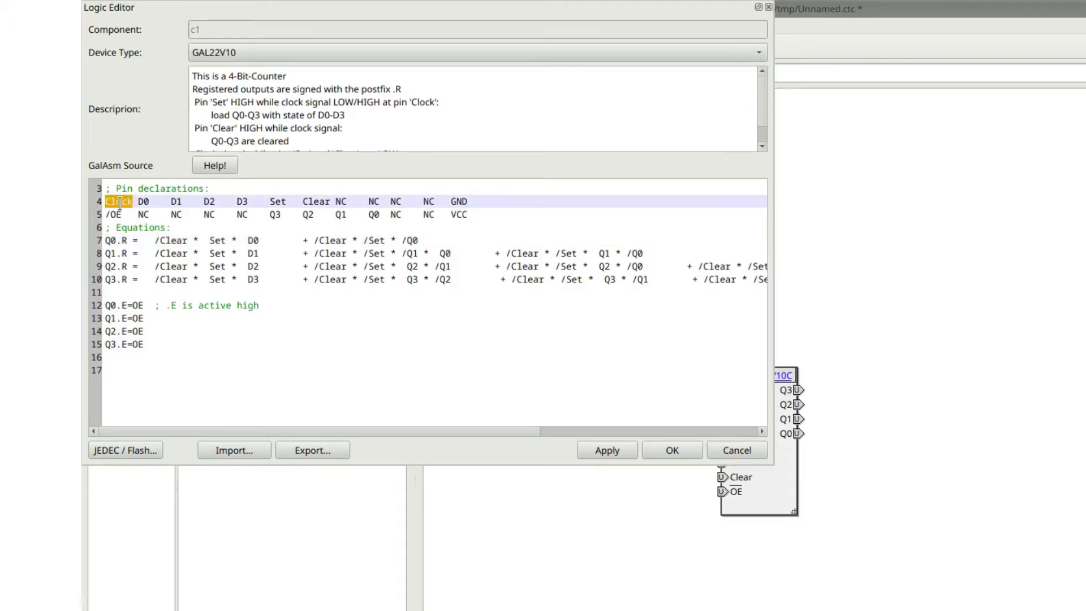
pyautogui.click(213, 167)
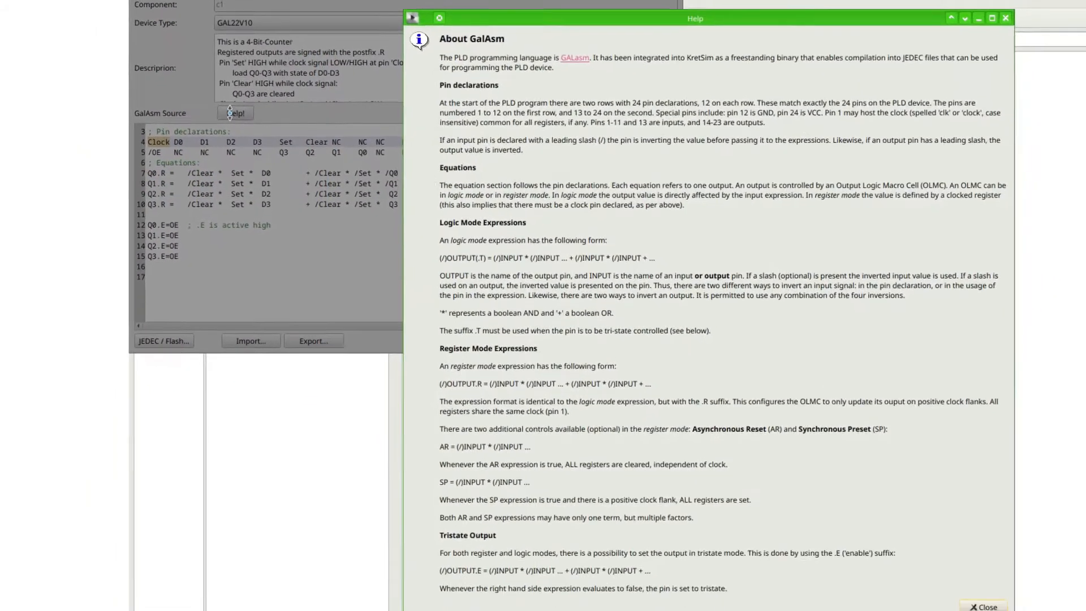
pyautogui.click(980, 596)
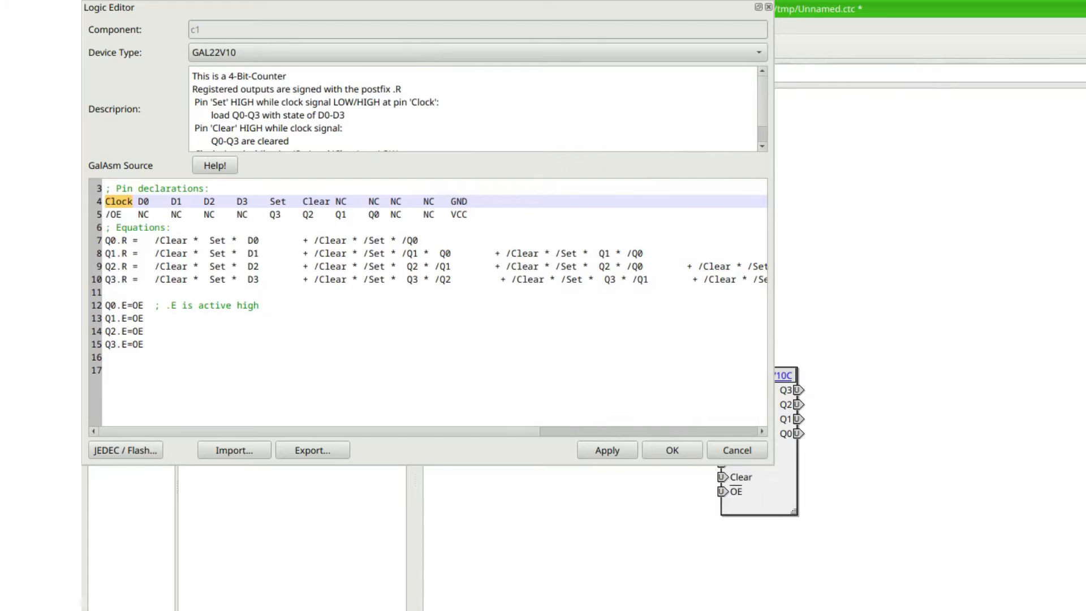
# - Rename the unused pins 9 and 10 to I1 and I2 and unused pin 22 to NAND, keeping the columns aligned
pyautogui.click(374, 201)
pyautogui.write('I1')
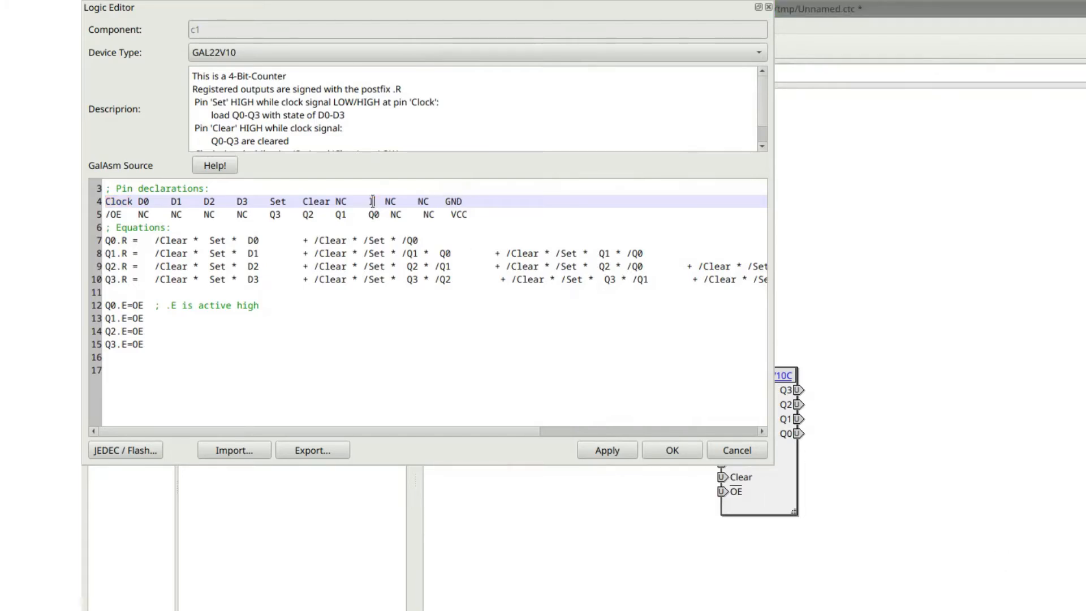
pyautogui.press('Delete')
pyautogui.press('Delete')
pyautogui.write('I2')
pyautogui.press('Down')
pyautogui.press('BackSpace')
pyautogui.write('AND')
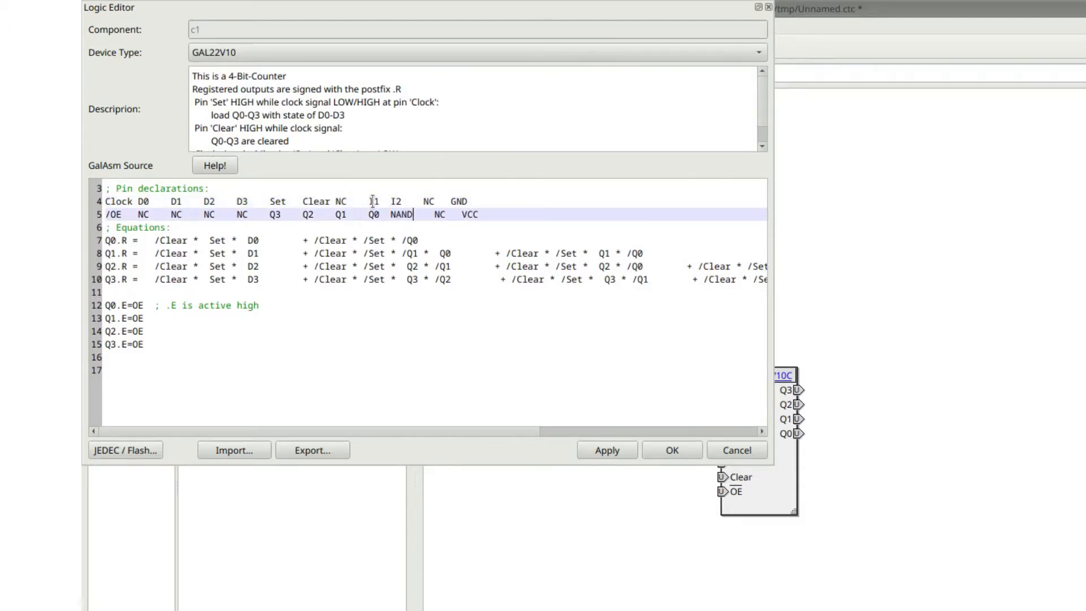
pyautogui.press('Delete')
pyautogui.press('Delete')
# - Add the equation NAND = I1 * I2 on its own line between the Equations comment and the Q0 equation
pyautogui.press('Down')
pyautogui.press('End')
pyautogui.press('Return')
pyautogui.press('Return')
pyautogui.press('Return')
pyautogui.press('Up')
pyautogui.write('NAND = I')
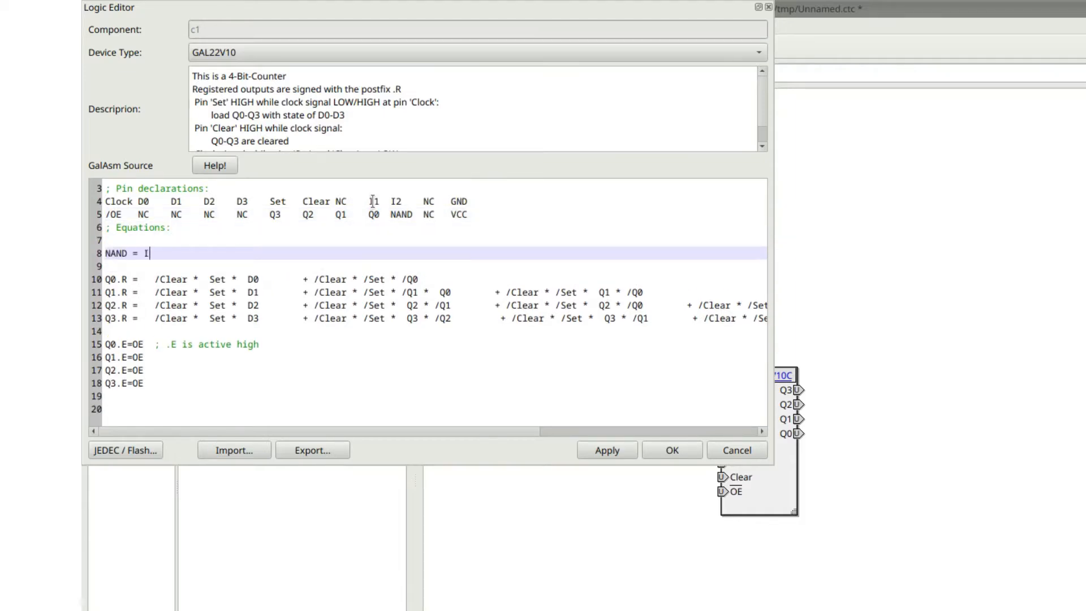
pyautogui.write('1 * I2/(')
# - Rewrite the equation as /NAND = I1 * I2, apply it, and move the component's NAND pin opposite I1
pyautogui.press('End')
pyautogui.write(')')
pyautogui.hotkey('ctrl', 'shift', 'Left')
pyautogui.press('Left')
pyautogui.press('Delete')
pyautogui.press('Delete')
pyautogui.press('End')
pyautogui.press('BackSpace')
pyautogui.write('/')
pyautogui.click(608, 450)
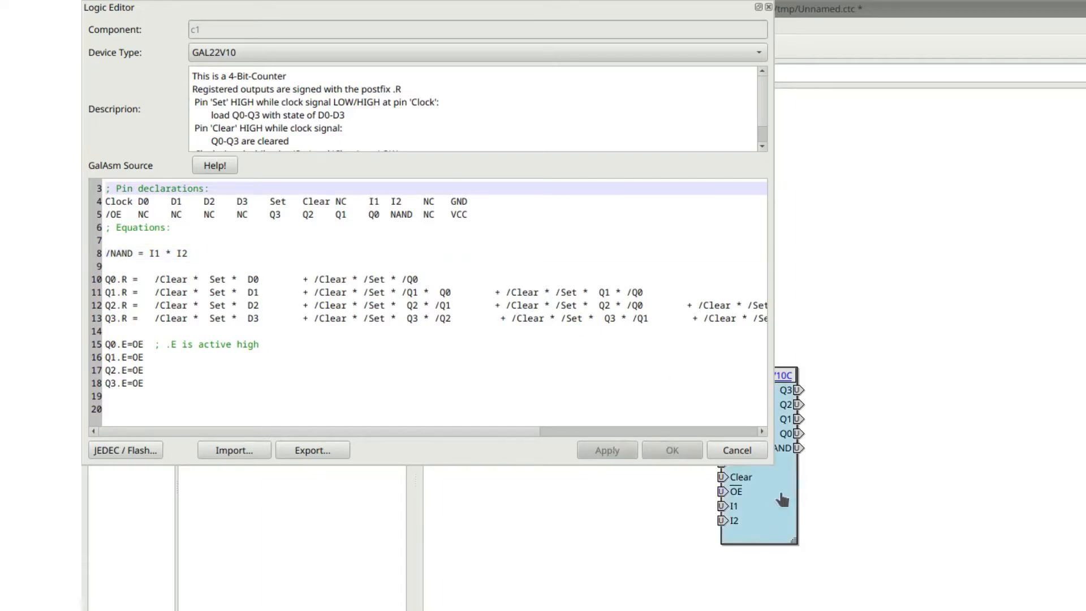
pyautogui.moveTo(798, 447); pyautogui.dragTo(803, 506)
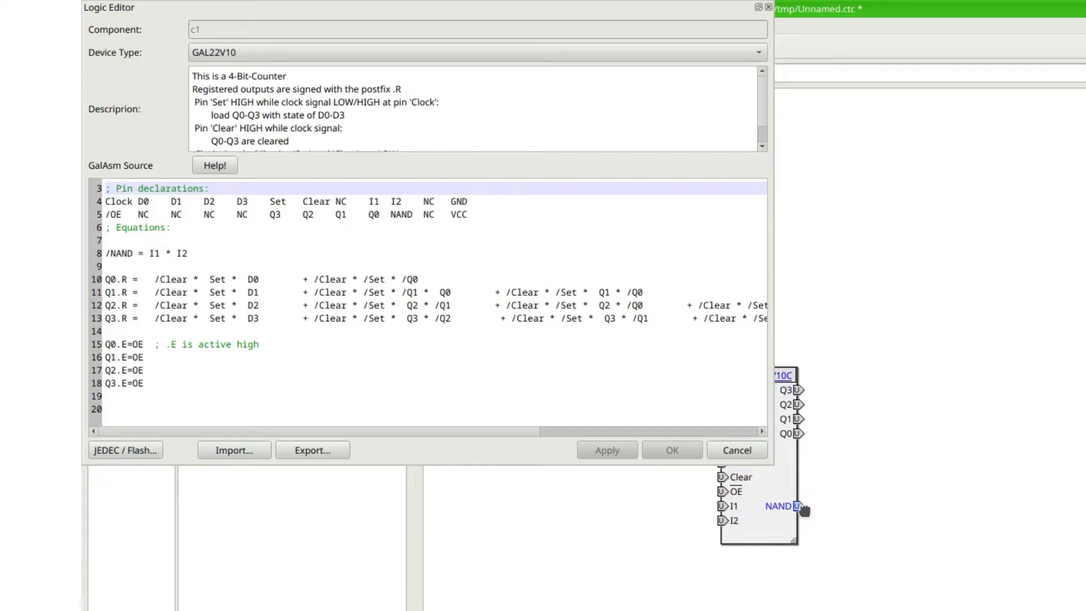
# - Move the inversion from the equation to the pin declaration, using NAND = I1 * I2 and /NAND, and apply the change
pyautogui.click(405, 228)
pyautogui.click(406, 242)
pyautogui.press('Down')
pyautogui.press('Delete')
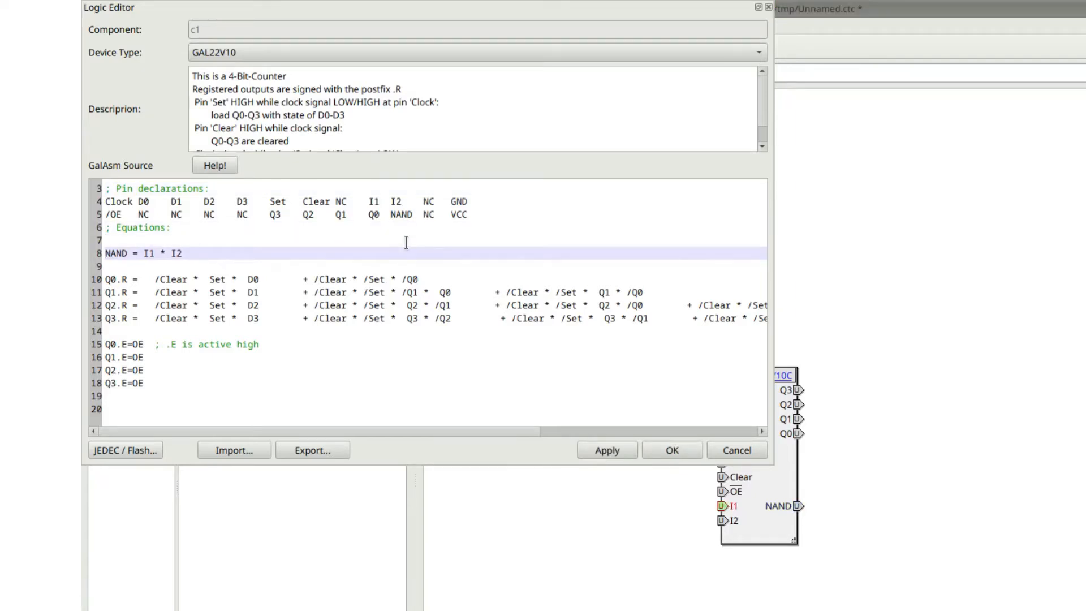
pyautogui.click(387, 214)
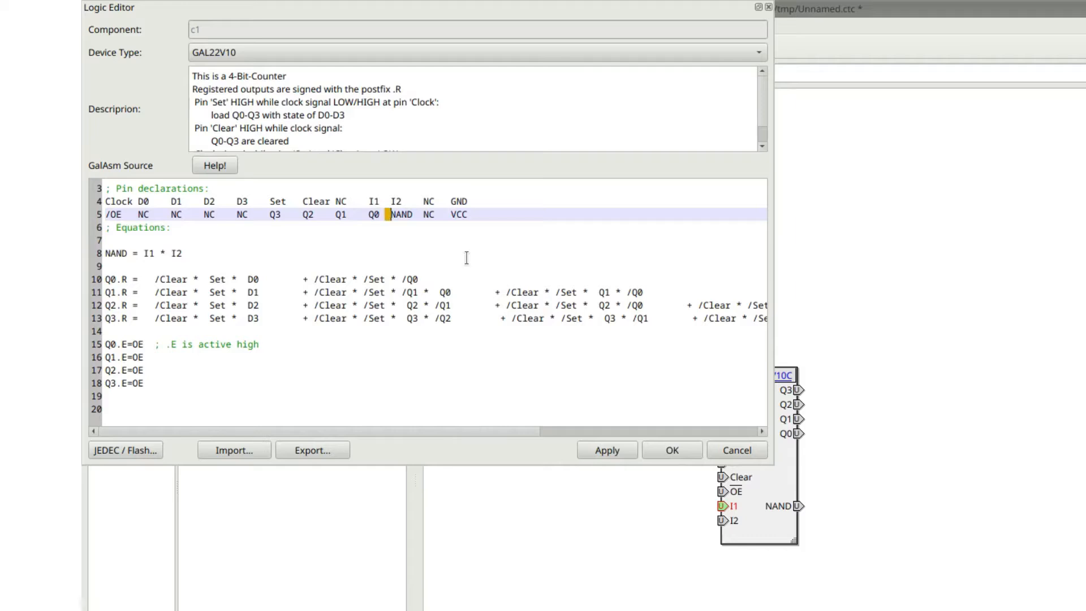
pyautogui.write('/')
pyautogui.click(605, 448)
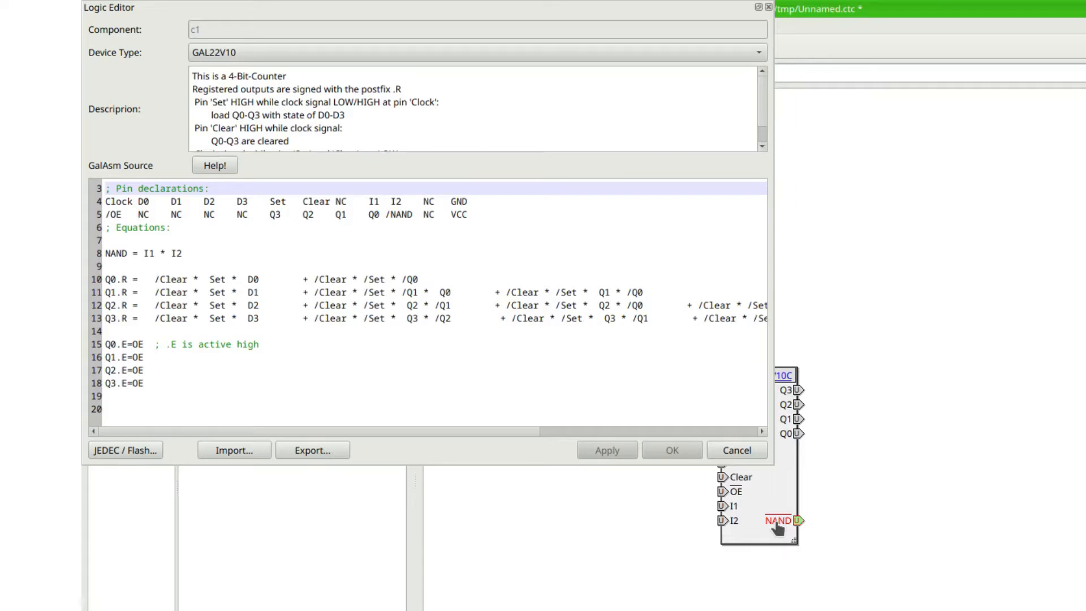
pyautogui.click(404, 358)
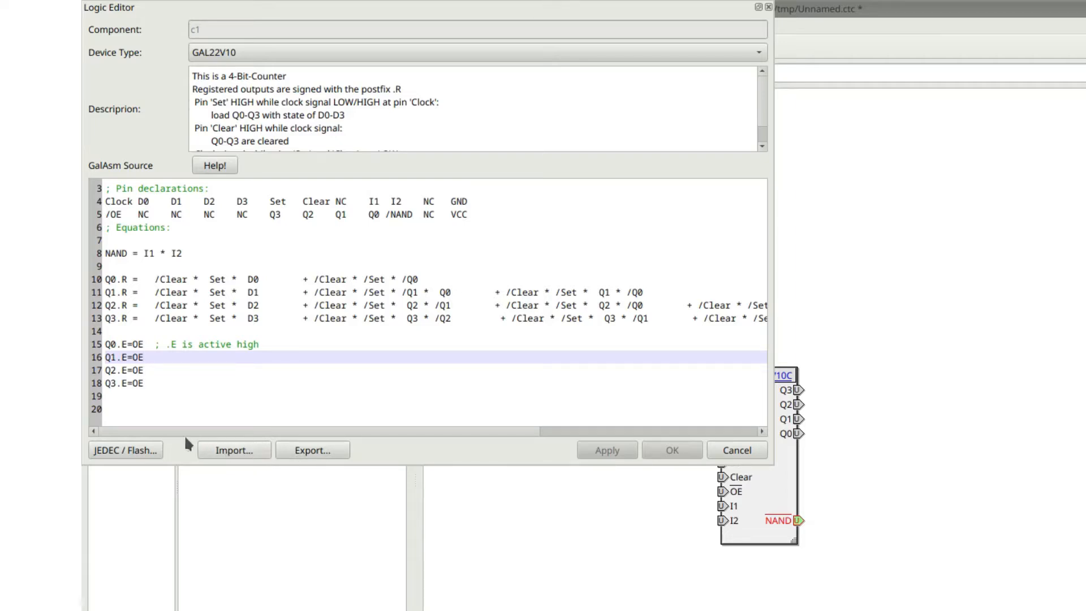
# - Open the JEDEC export and flash dialog and flash the device from /tmp/c1.pld
pyautogui.click(144, 445)
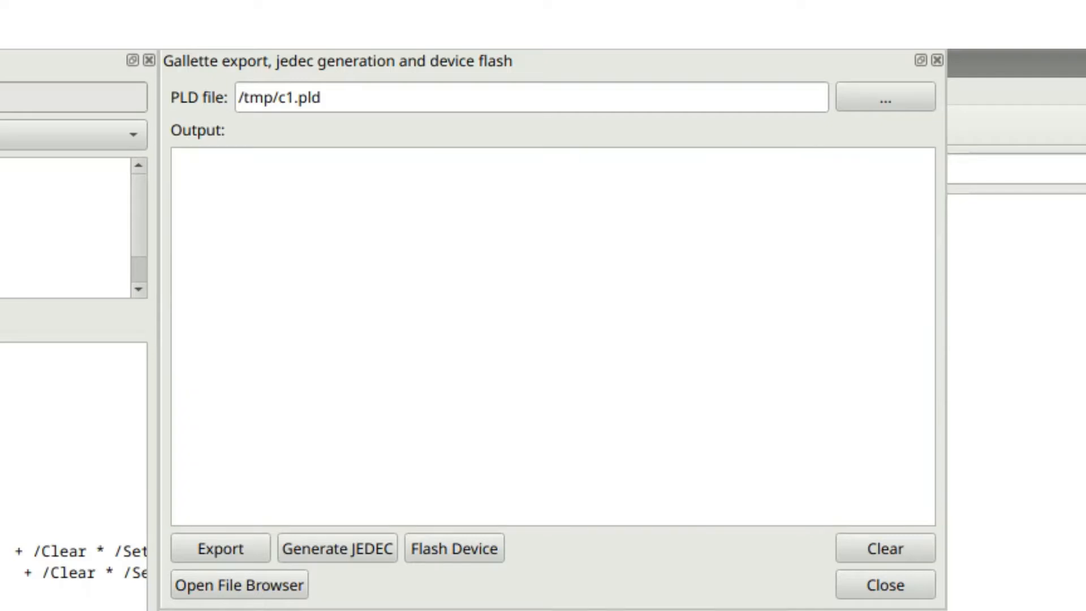
pyautogui.click(464, 546)
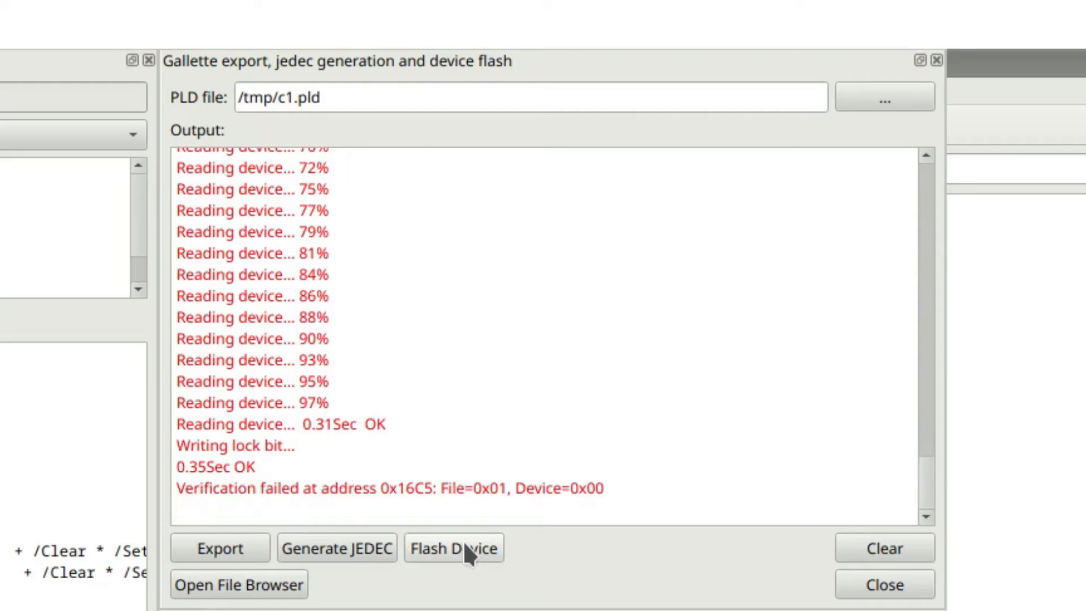
# - Review the flash output log from the file export and JEDEC generation lines to the final verification line
pyautogui.scroll(20, 490, 445)
pyautogui.scroll(10, 491, 445)
pyautogui.moveTo(527, 168); pyautogui.dragTo(166, 167)
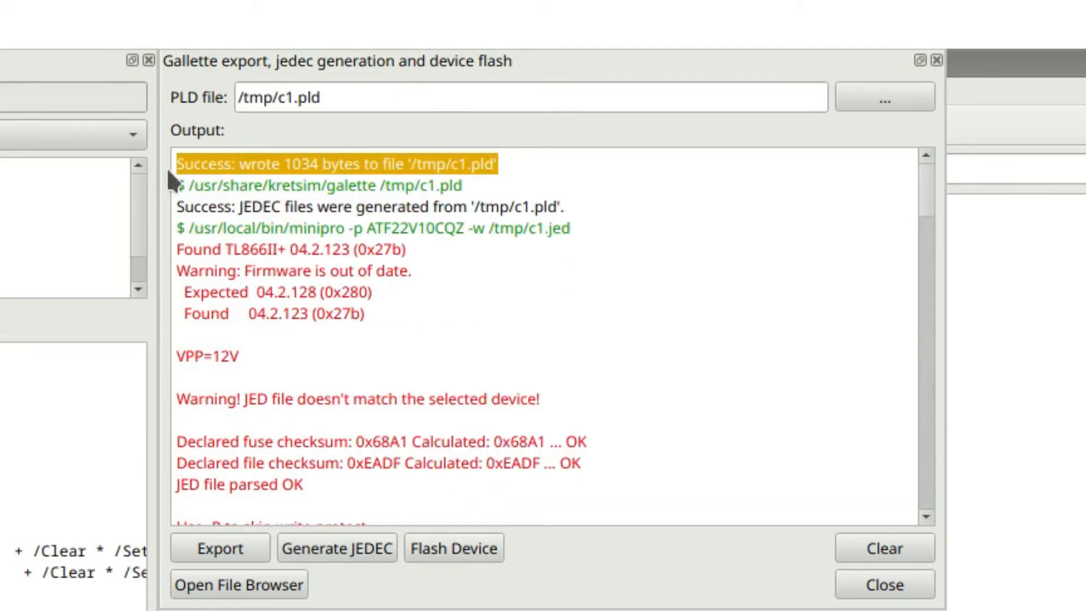
pyautogui.moveTo(589, 206); pyautogui.dragTo(177, 192)
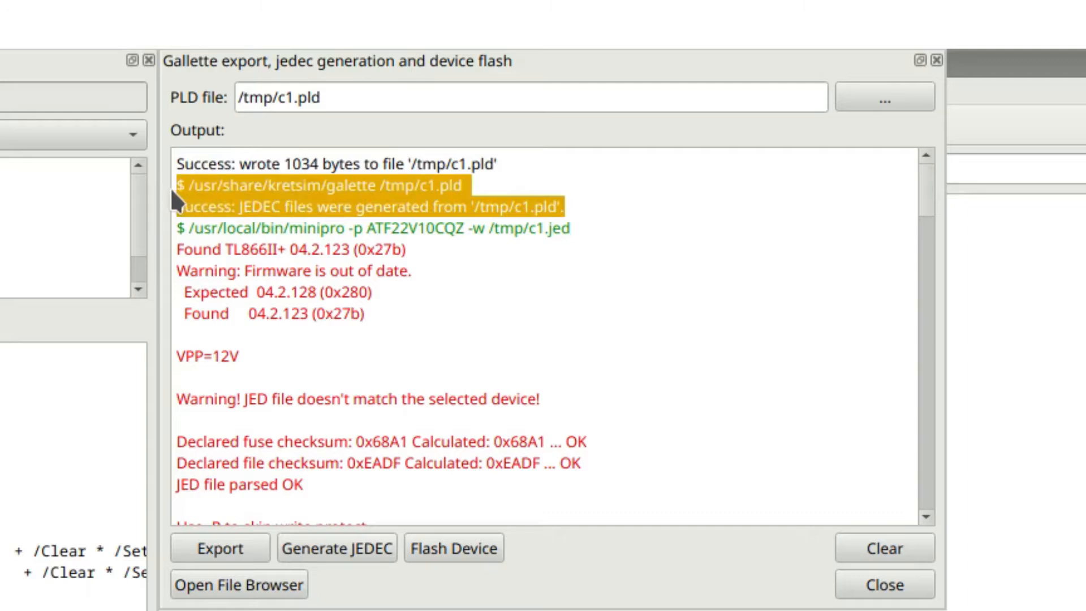
pyautogui.click(549, 293)
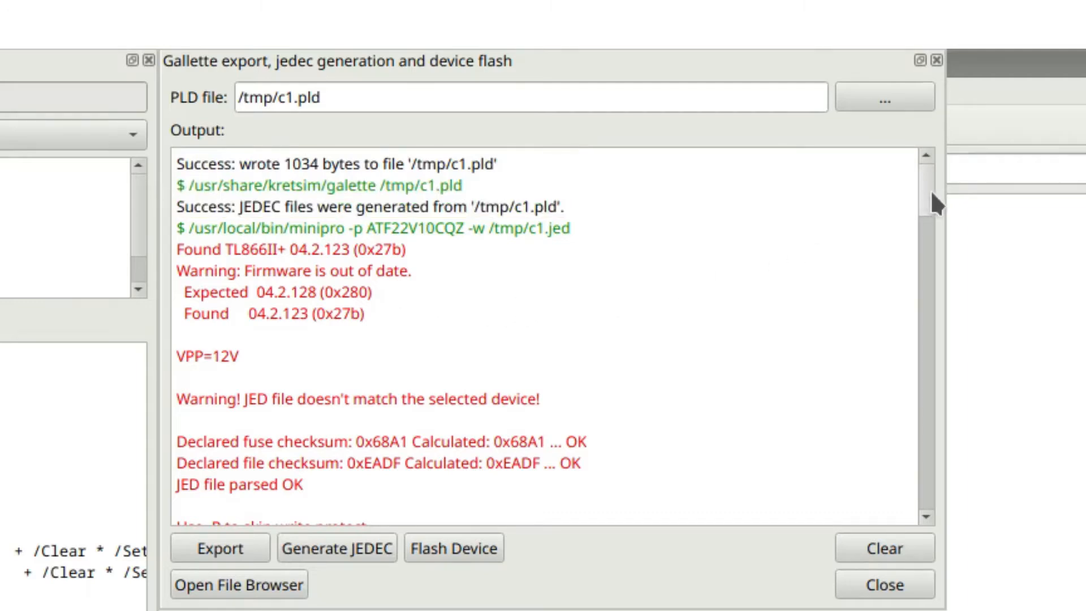
pyautogui.moveTo(928, 189); pyautogui.dragTo(943, 518)
pyautogui.moveTo(650, 490); pyautogui.dragTo(204, 499)
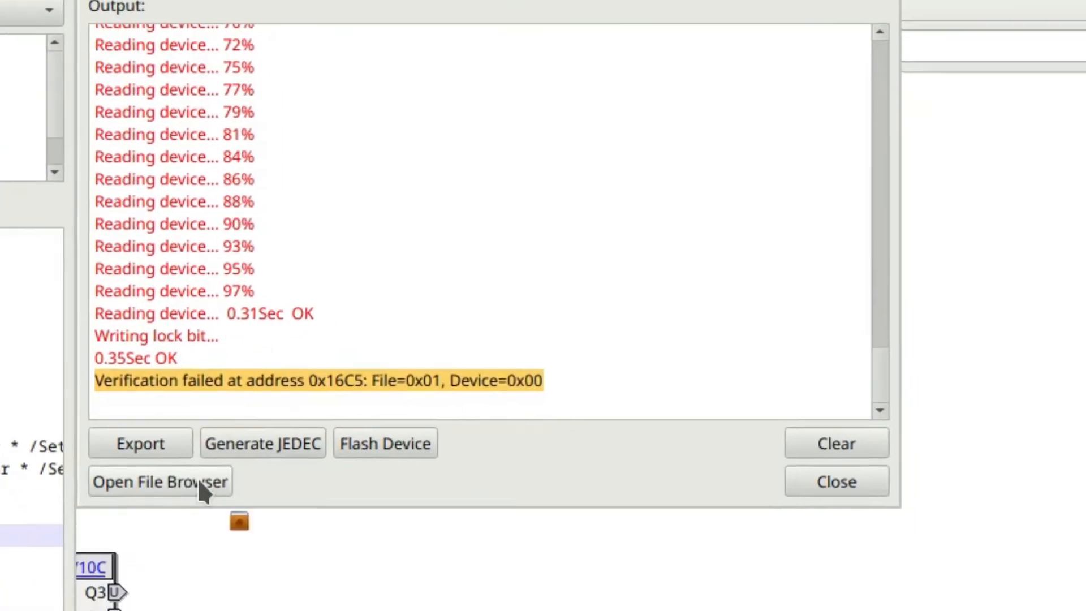
# - Open the file browser on the generated files and view c1.chp in Emacs (GUI)
pyautogui.click(291, 570)
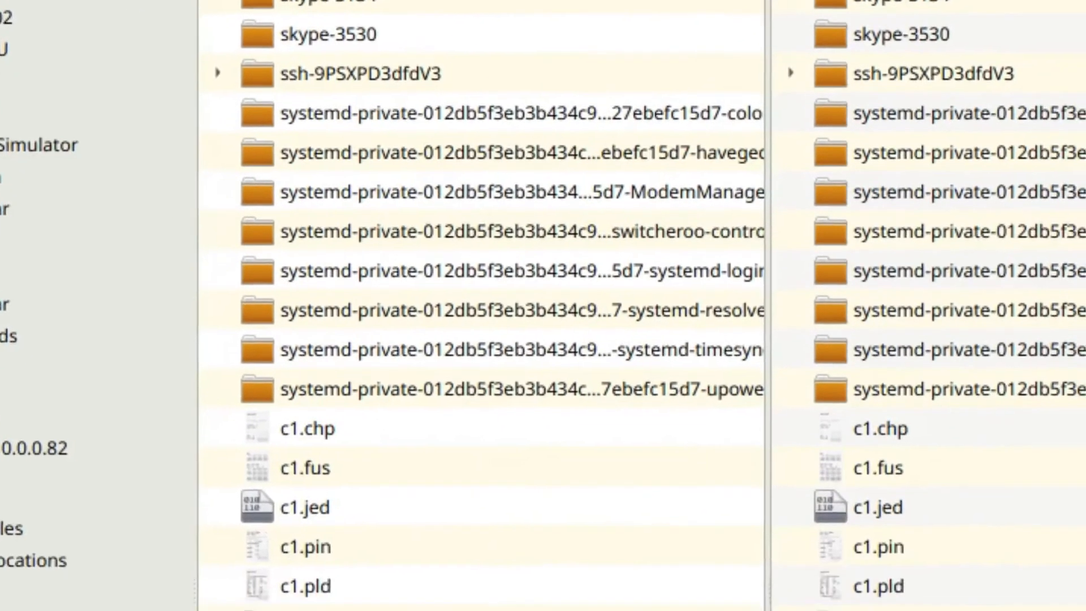
pyautogui.rightClick(317, 434)
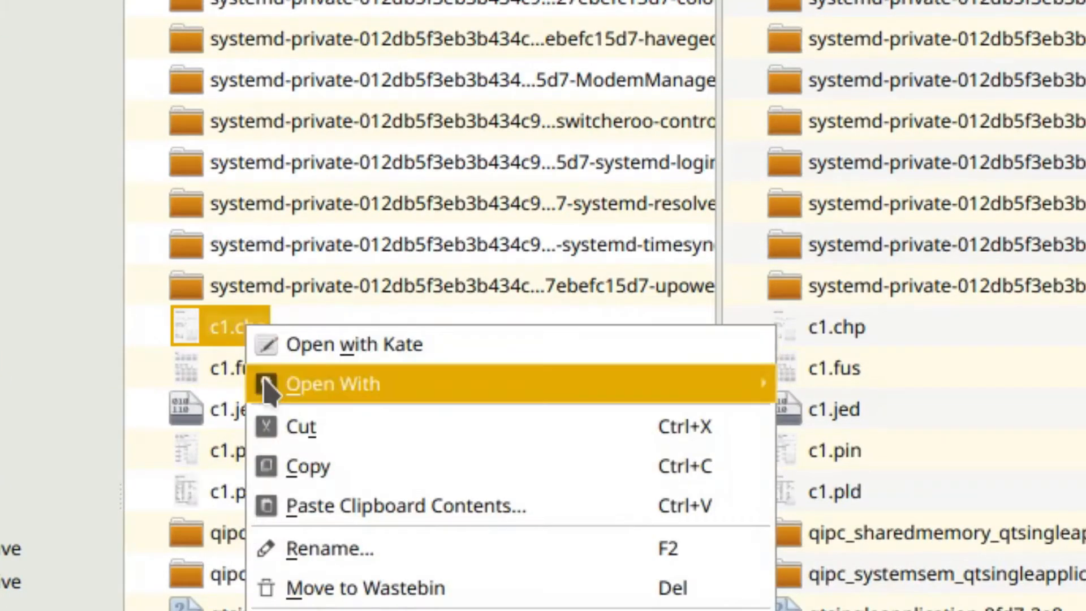
pyautogui.moveTo(269, 383)
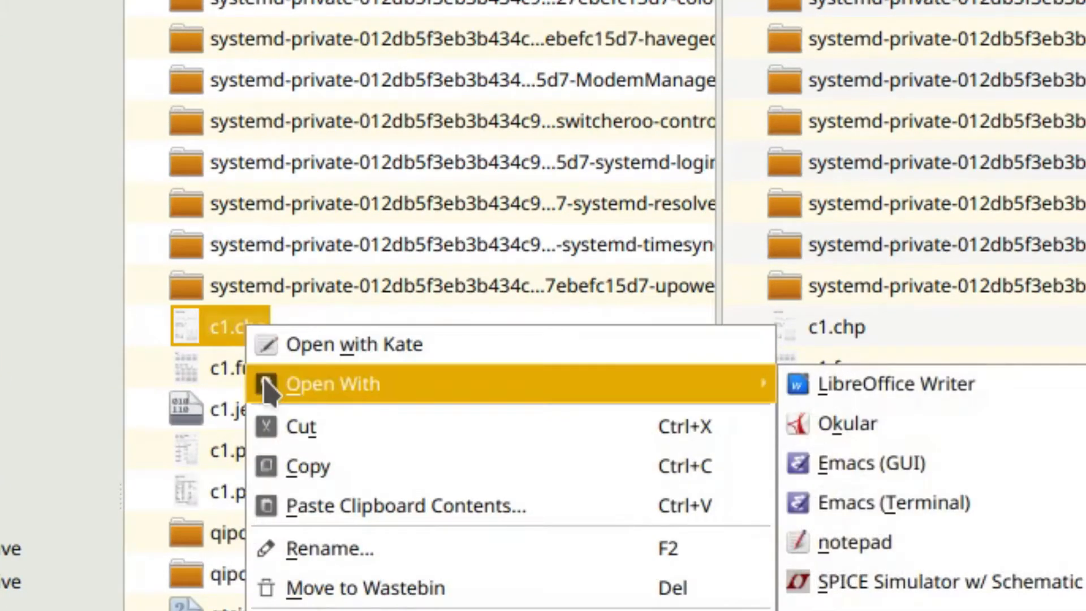
pyautogui.click(982, 472)
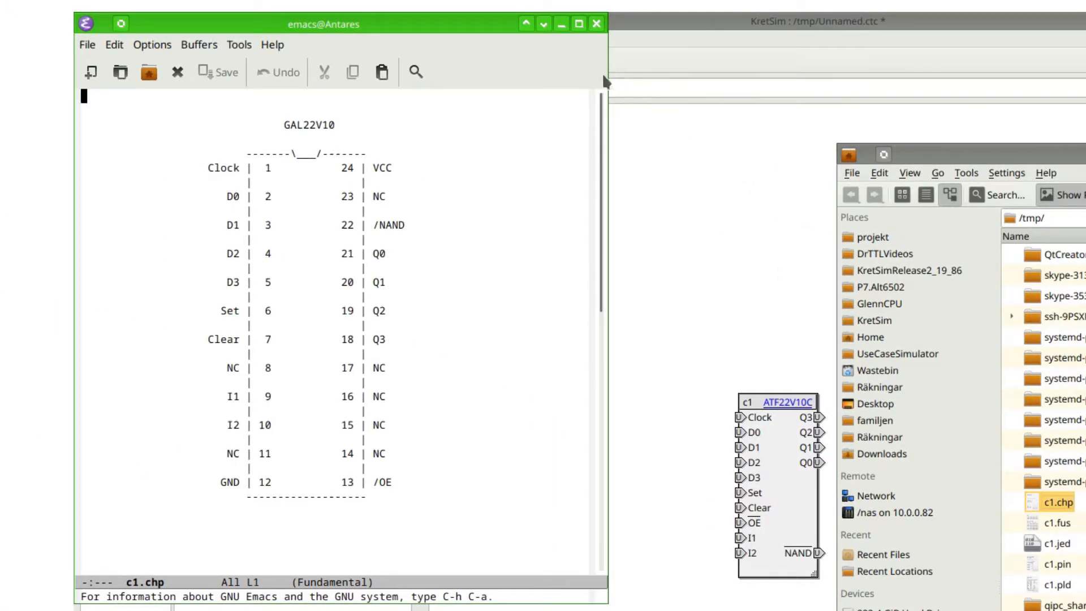
# - Close the Emacs view of c1.chp and open the internals inspection of the ATF22V10C component
pyautogui.click(596, 24)
pyautogui.rightClick(931, 481)
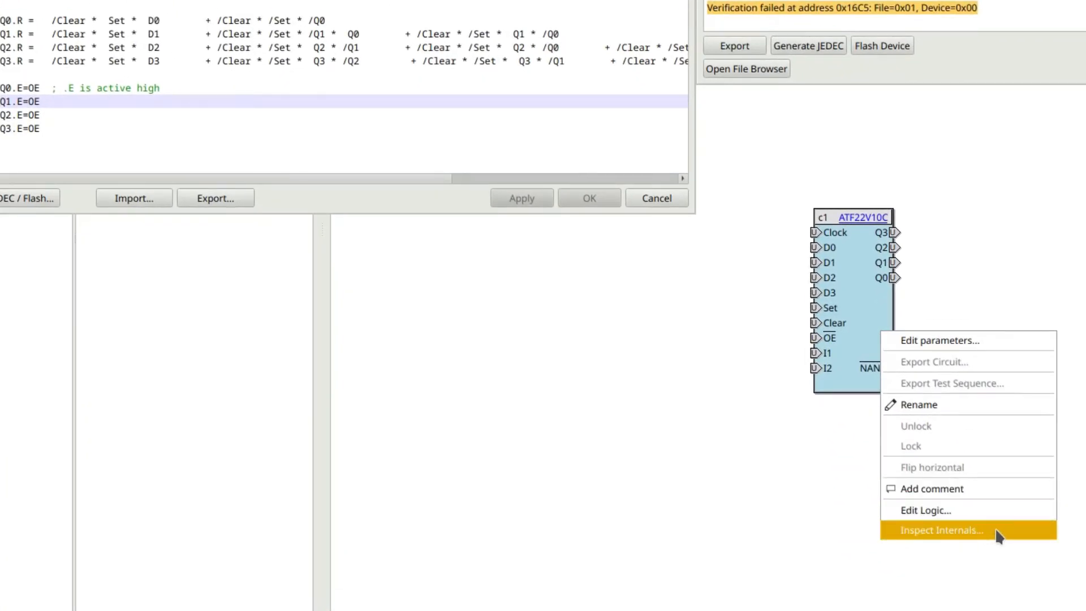
pyautogui.click(995, 527)
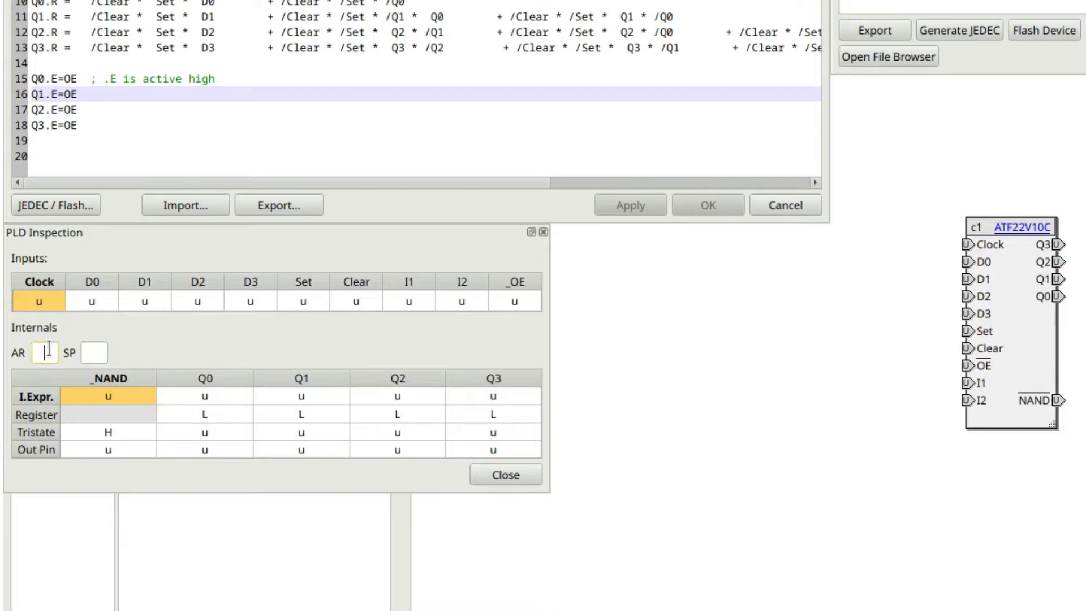
# - Examine the Q0 and Q1 columns and the I.Expr., Register, Tristate and Out Pin rows, then close the inspection and logic editor
pyautogui.click(212, 391)
pyautogui.moveTo(211, 431); pyautogui.dragTo(208, 452)
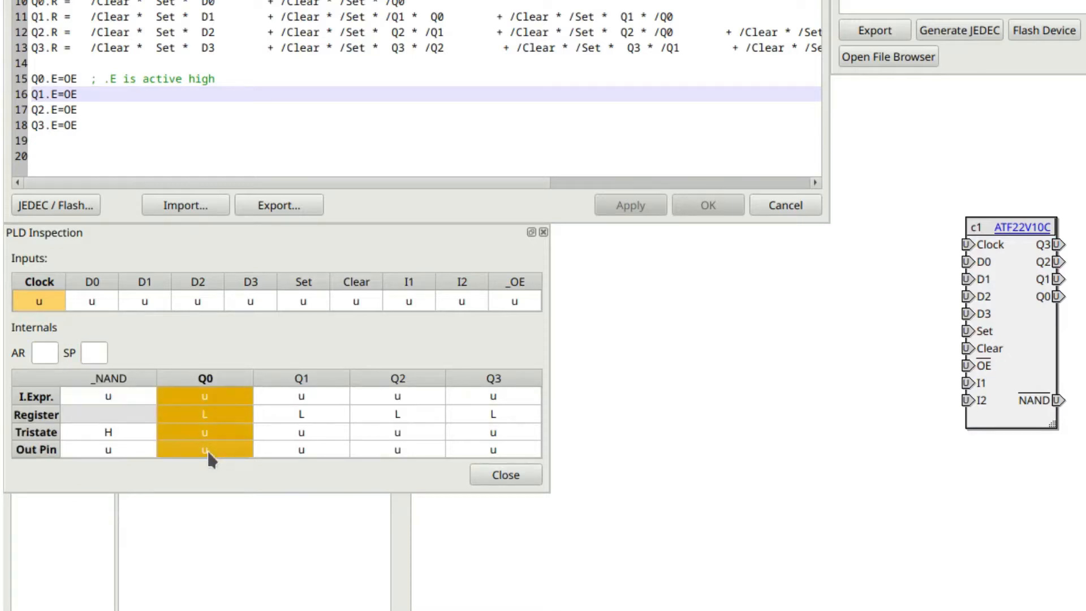
pyautogui.moveTo(297, 395); pyautogui.dragTo(293, 444)
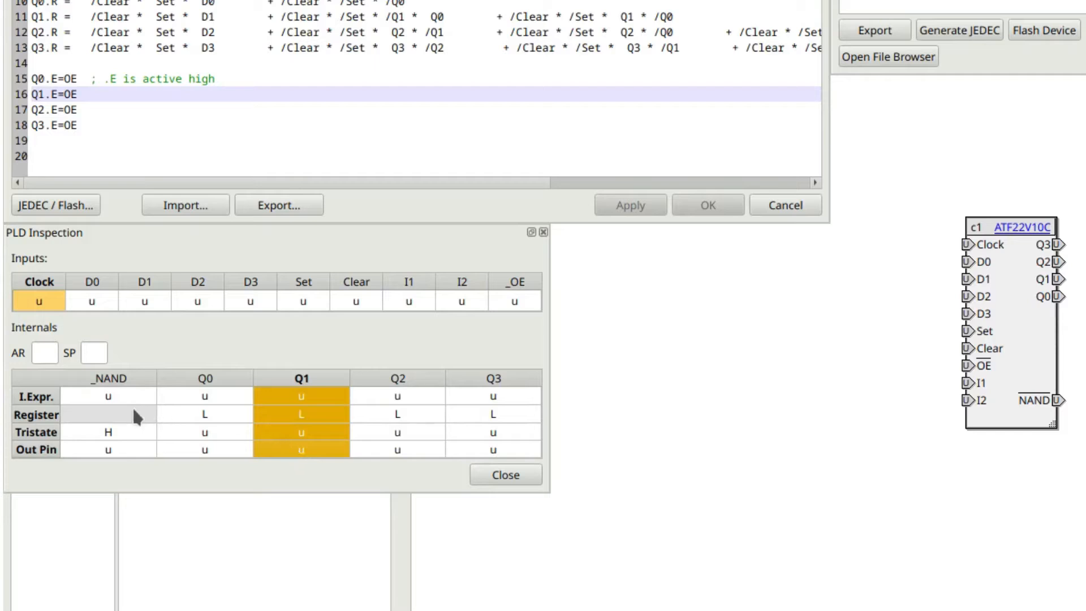
pyautogui.moveTo(110, 395); pyautogui.dragTo(493, 401)
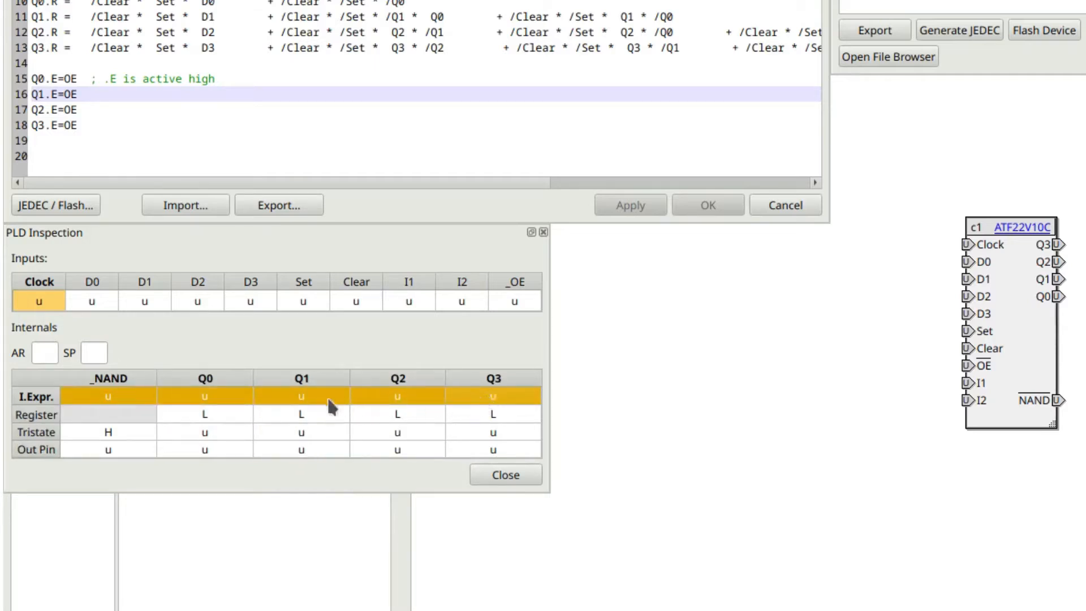
pyautogui.moveTo(212, 414); pyautogui.dragTo(477, 422)
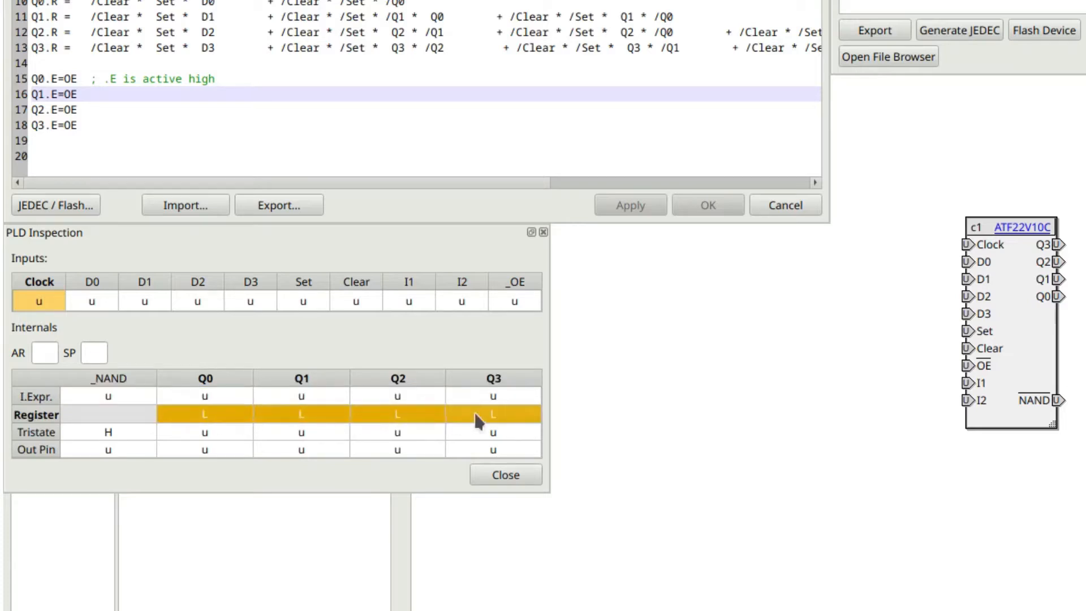
pyautogui.moveTo(122, 427); pyautogui.dragTo(479, 434)
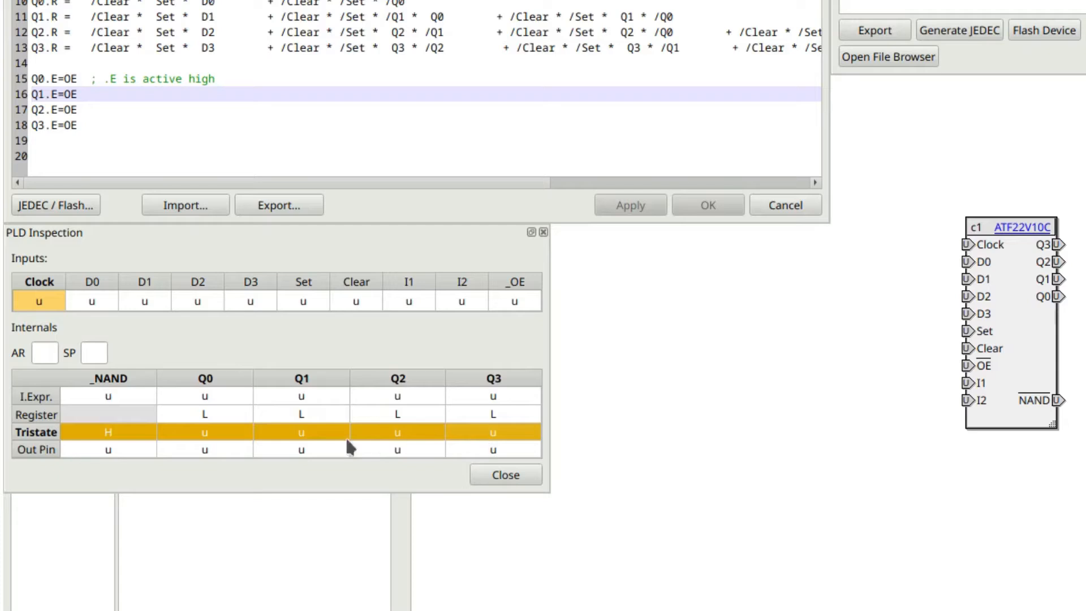
pyautogui.moveTo(145, 448); pyautogui.dragTo(456, 450)
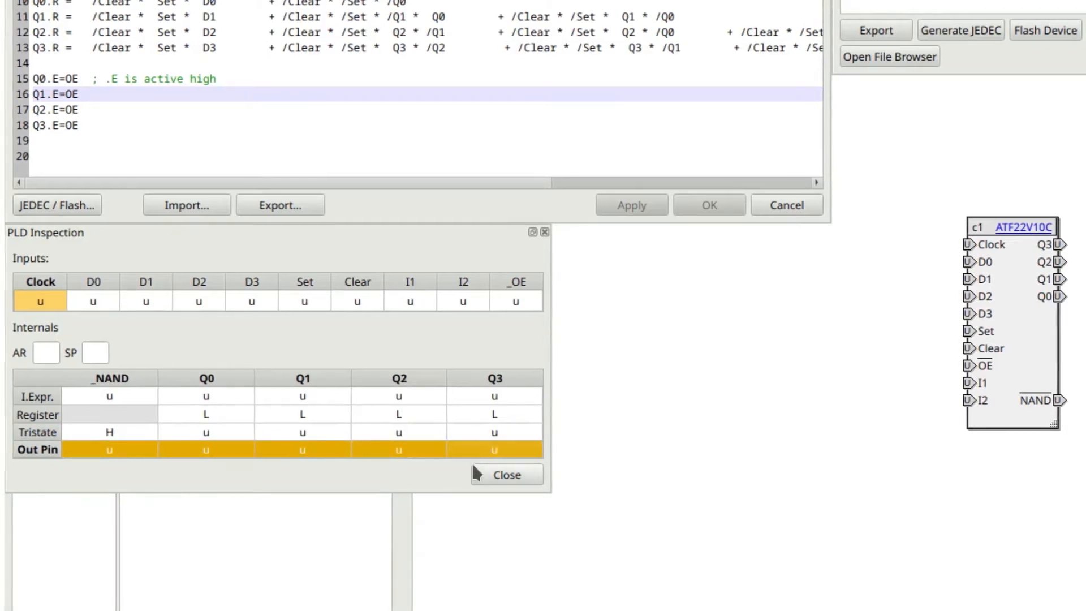
pyautogui.click(487, 474)
pyautogui.click(783, 208)
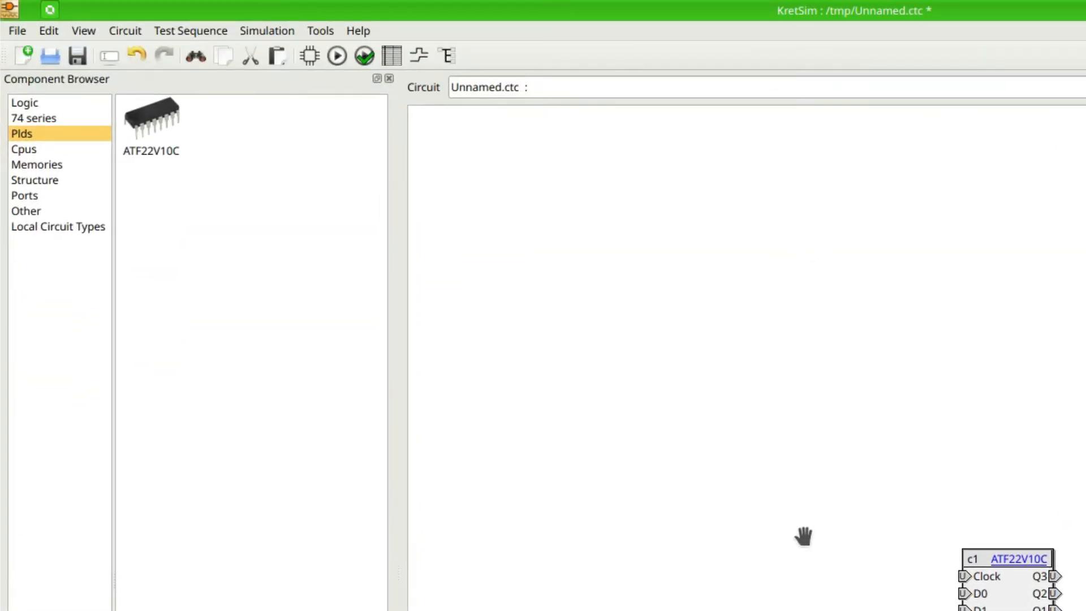
# - Place a PullUp, a PullDown and a Step component from the Logic category in the empty area of the circuit
pyautogui.click(34, 103)
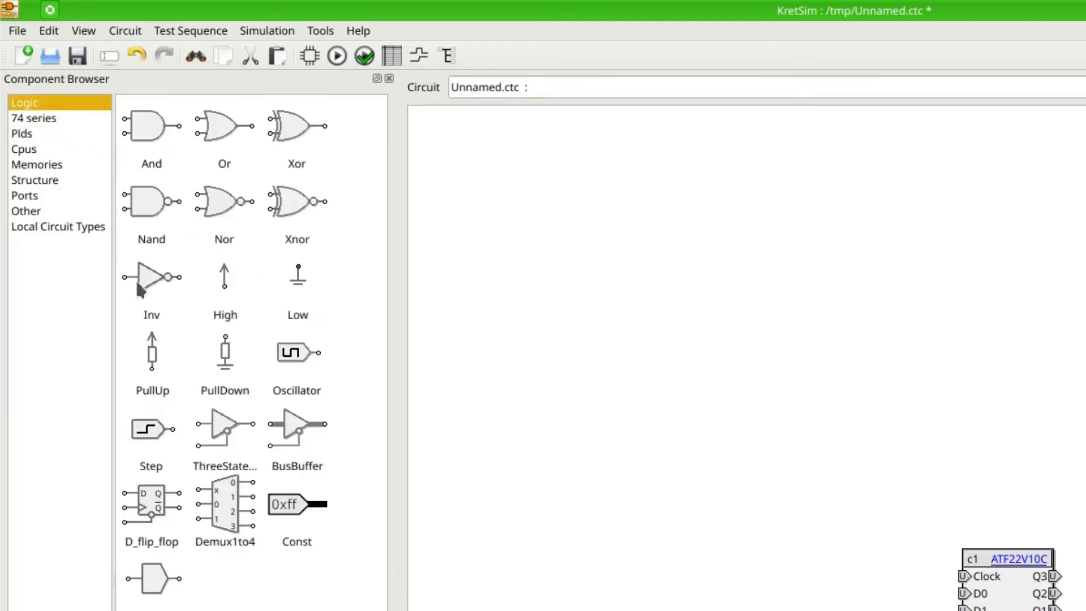
pyautogui.moveTo(152, 354); pyautogui.dragTo(554, 306)
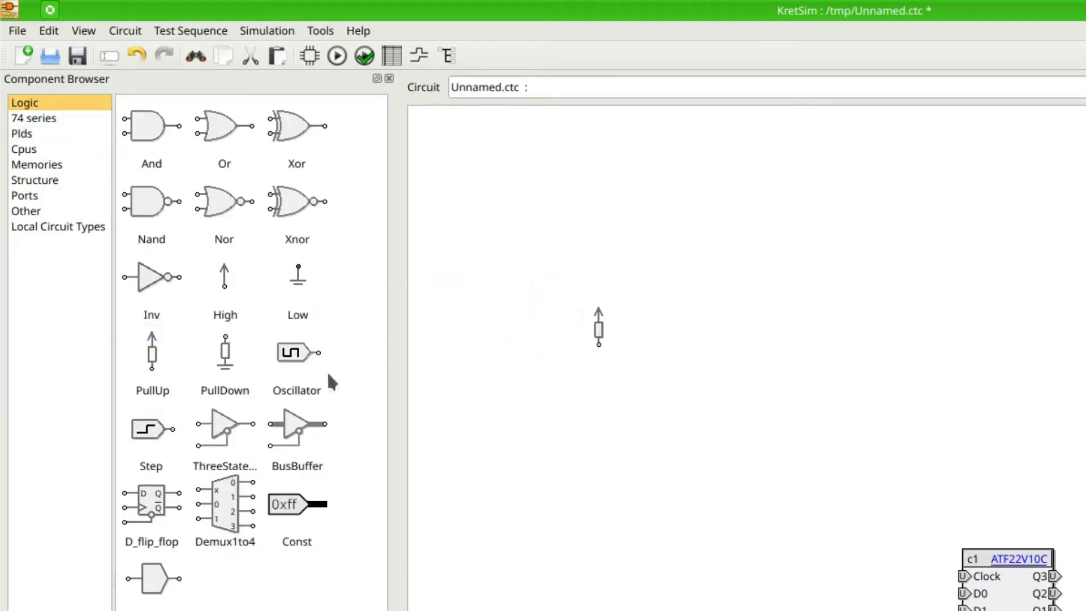
pyautogui.moveTo(225, 353); pyautogui.dragTo(691, 326)
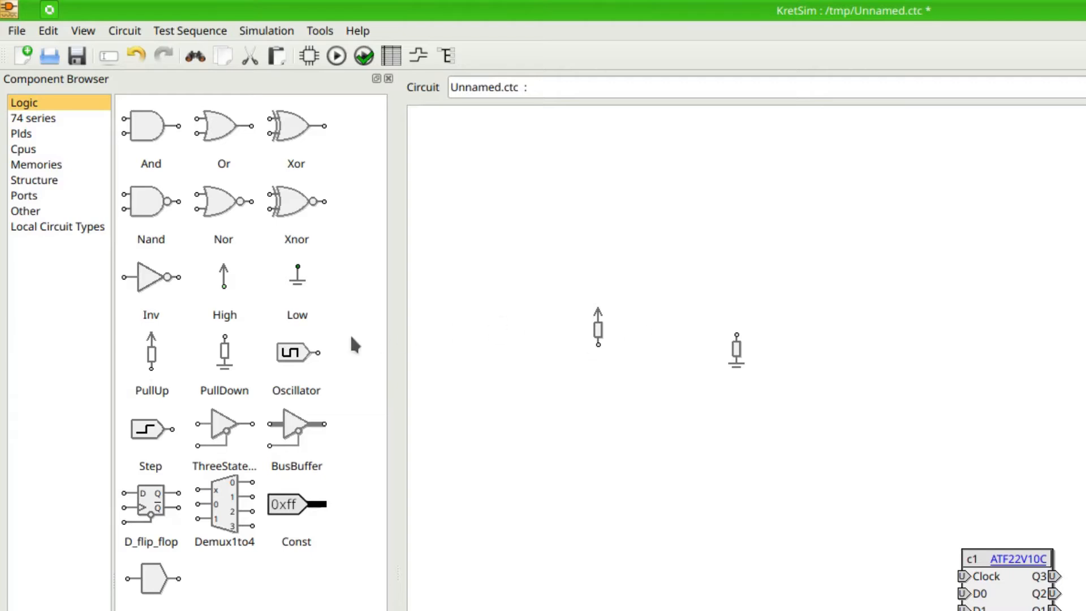
pyautogui.moveTo(151, 434); pyautogui.dragTo(607, 446)
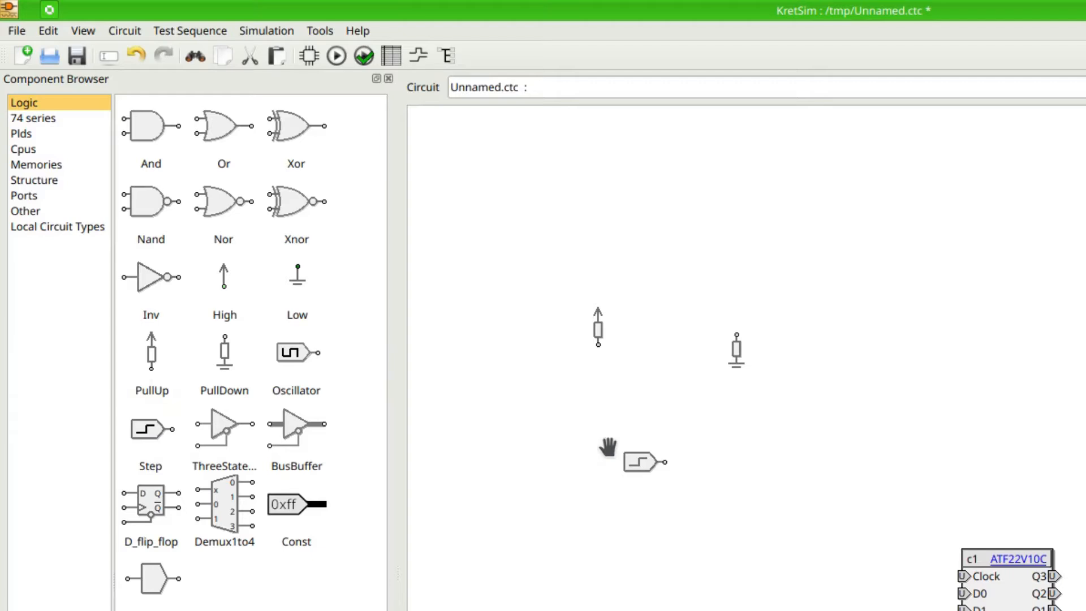
# - Place a Delay component below the Step component and view its delay parameter without changing it
pyautogui.moveTo(164, 585); pyautogui.dragTo(717, 571)
pyautogui.click(704, 550)
pyautogui.rightClick(714, 553)
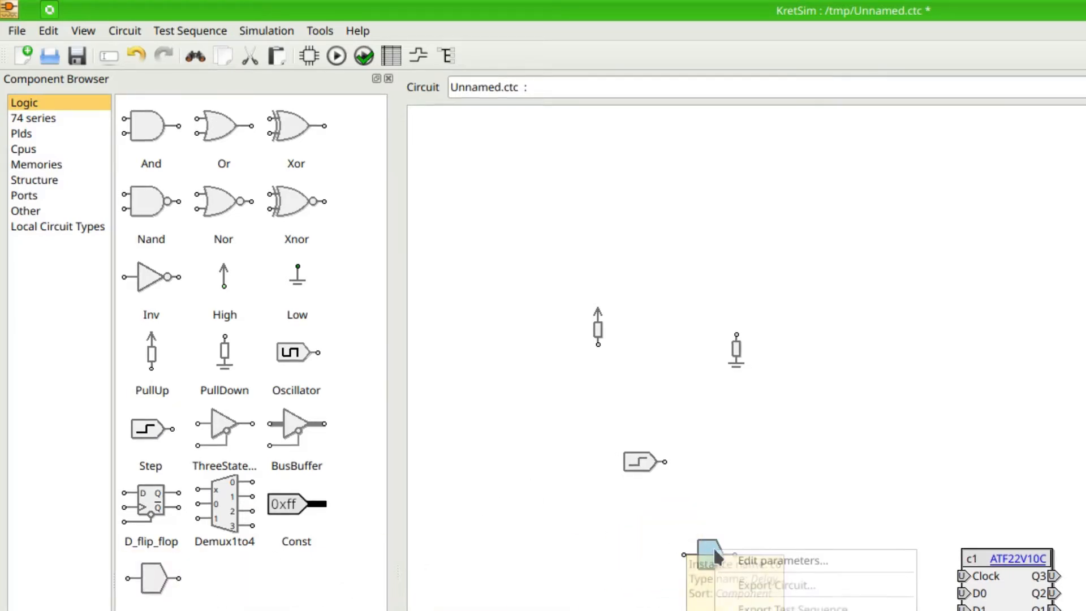
pyautogui.click(737, 555)
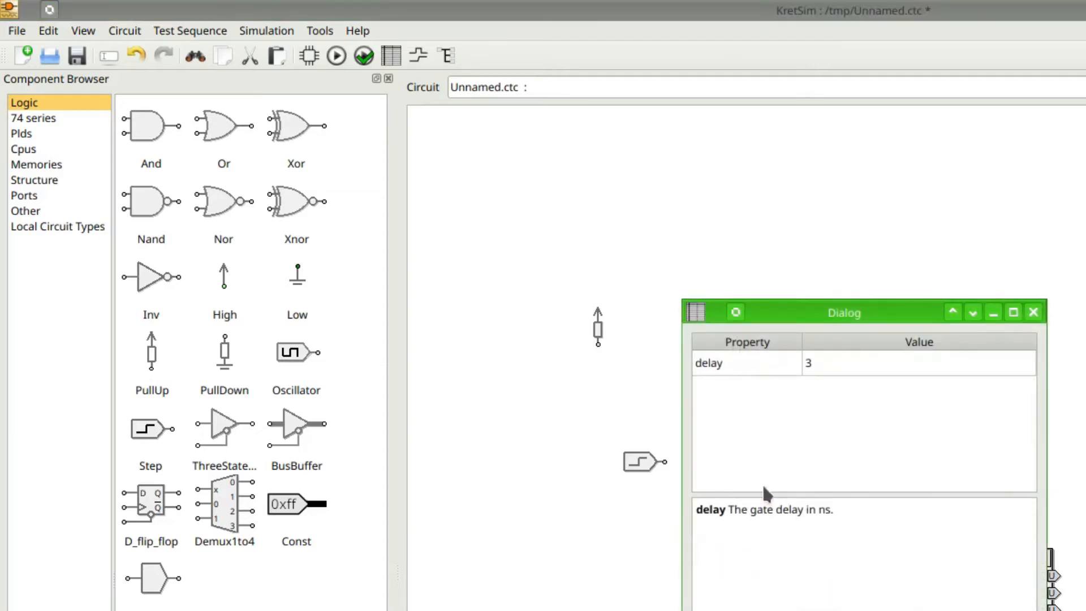
pyautogui.click(724, 371)
pyautogui.click(821, 367)
pyautogui.press('Escape')
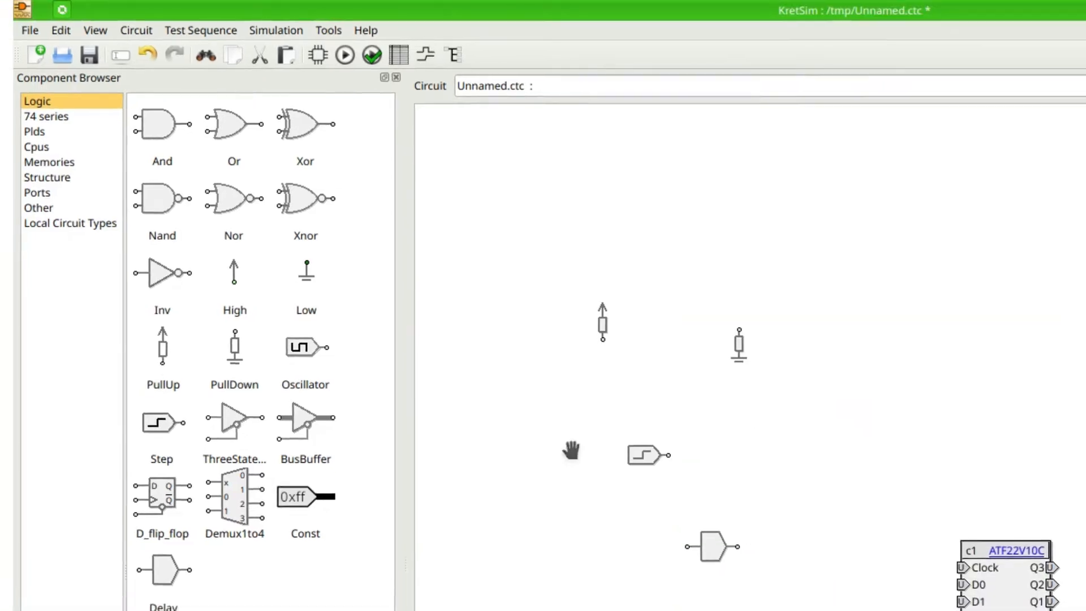
# - Place an HM62256B memory from the Memories category beside the ATF22V10C in the circuit
pyautogui.click(50, 162)
pyautogui.click(173, 115)
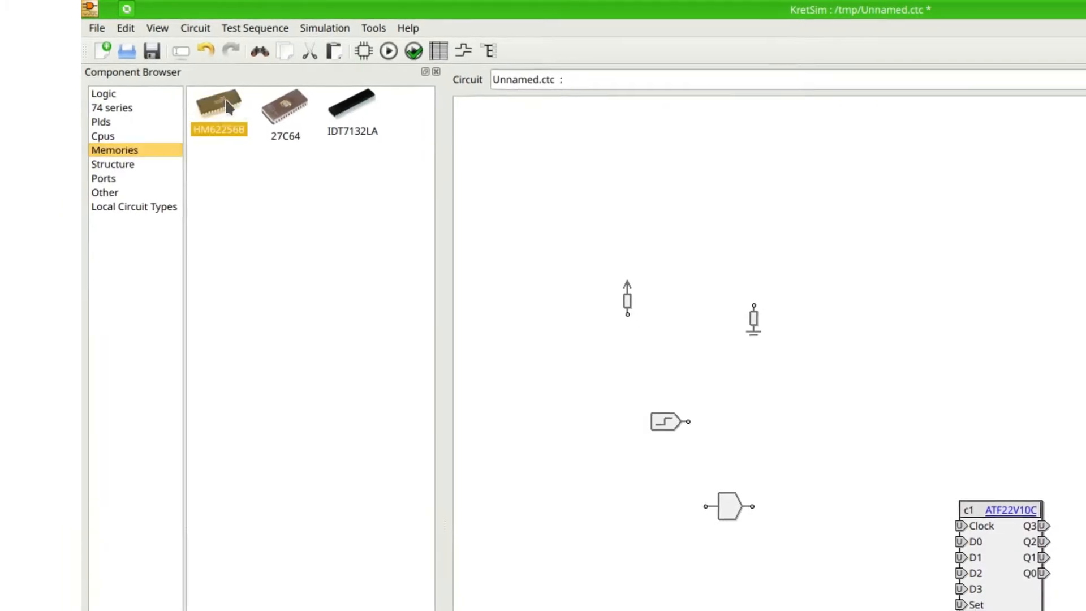
pyautogui.moveTo(229, 106); pyautogui.dragTo(1085, 610)
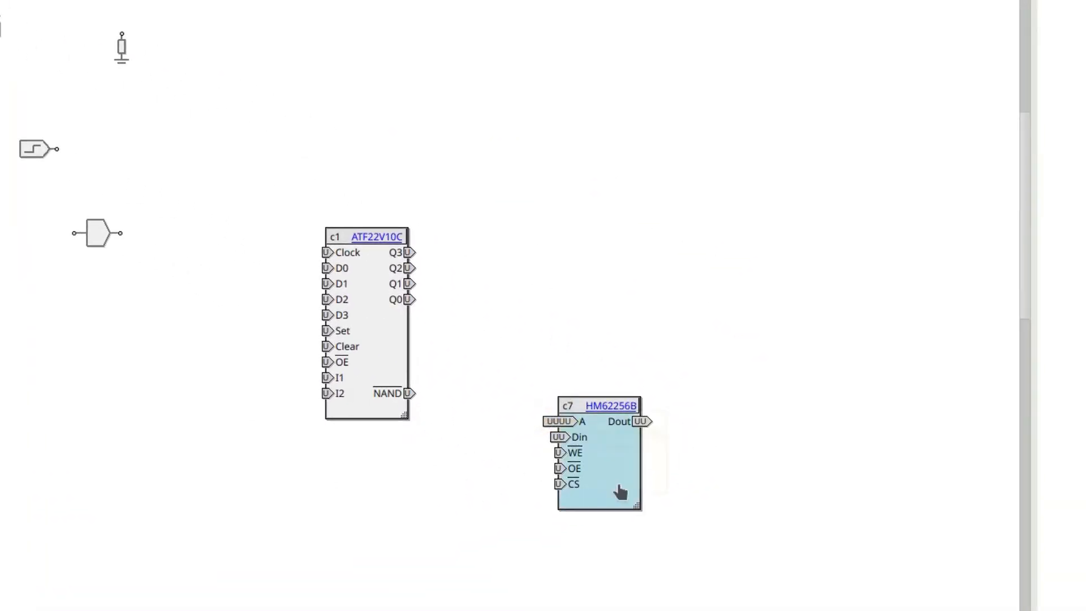
# - Add a cells parameter with the value 100:ff;101:17 to the HM62256B memory
pyautogui.rightClick(619, 485)
pyautogui.click(625, 489)
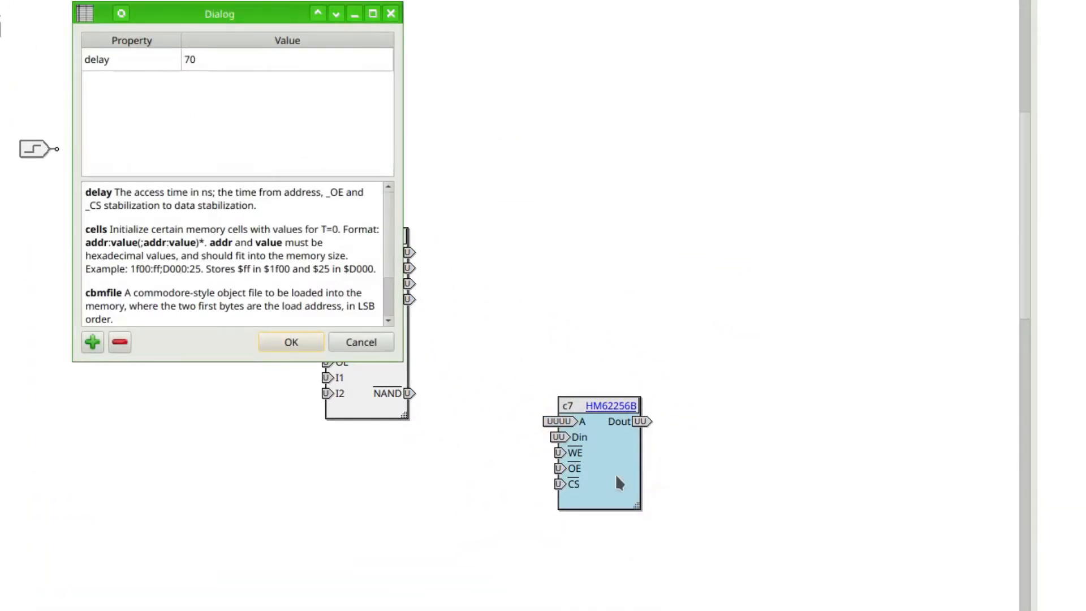
pyautogui.click(93, 341)
pyautogui.click(138, 62)
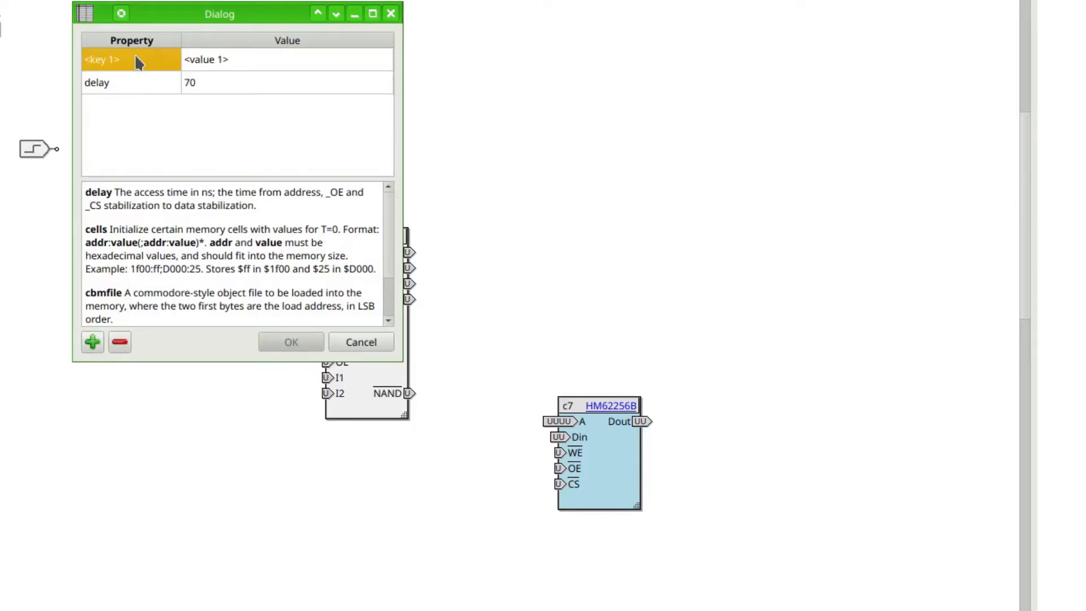
pyautogui.write('ce')
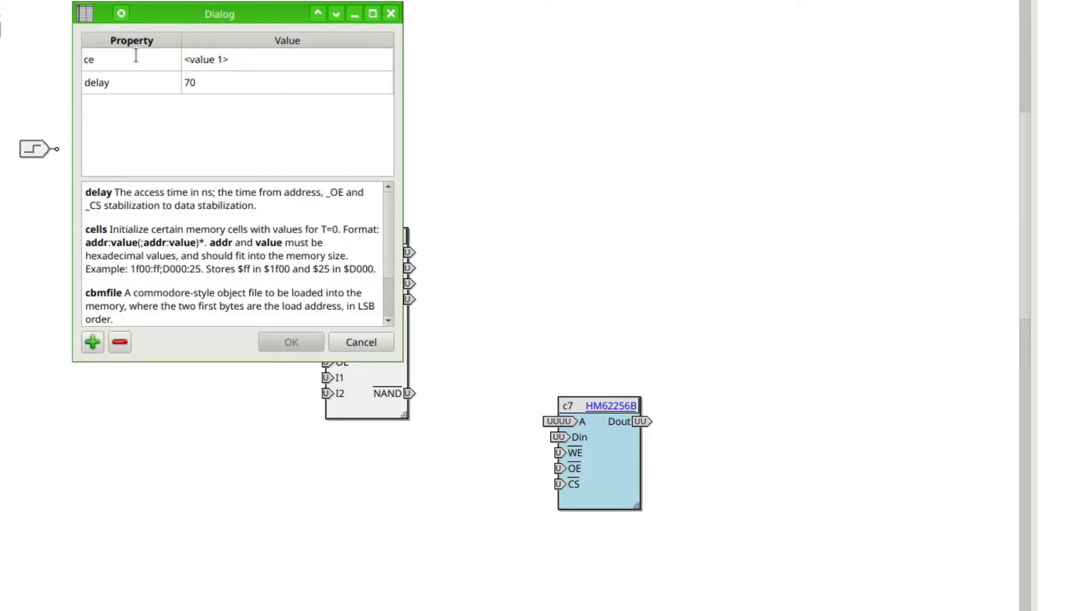
pyautogui.write('lls')
pyautogui.press('Tab')
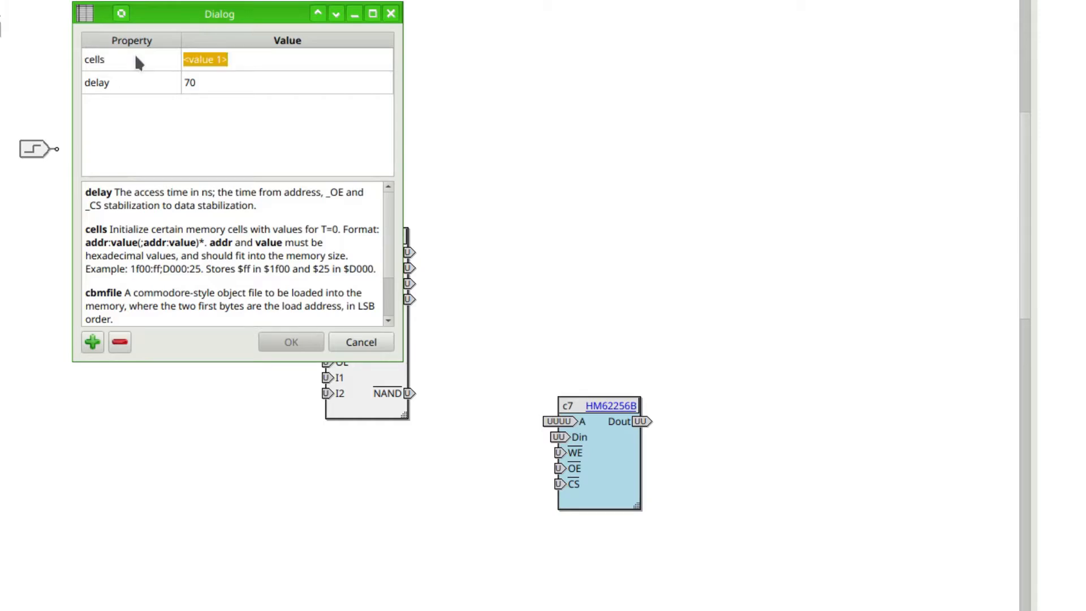
pyautogui.write('100:ff;')
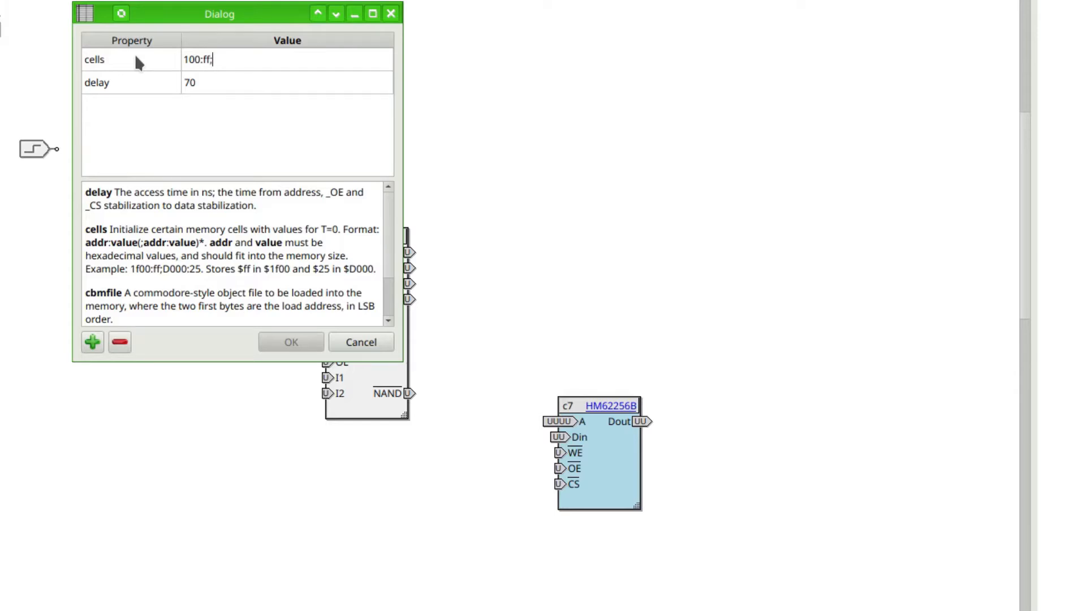
pyautogui.write('101:17')
pyautogui.click(134, 81)
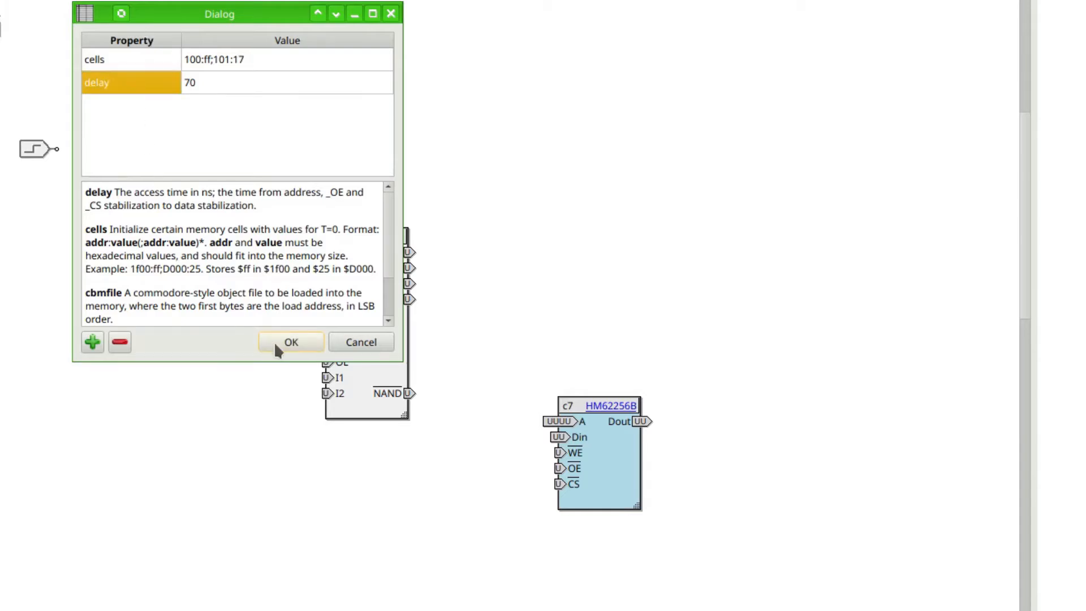
pyautogui.click(290, 341)
# - Inspect the HM62256B contents at addresses 0100 and 0101 in the memory viewer, then close the viewer
pyautogui.scroll(-1, 618, 455)
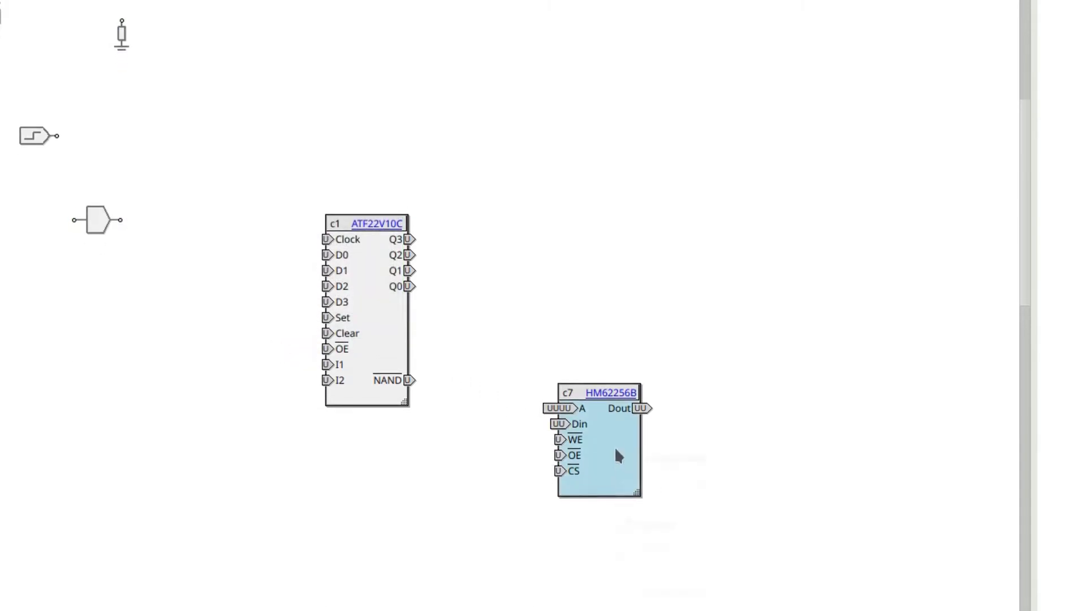
pyautogui.rightClick(614, 418)
pyautogui.click(701, 601)
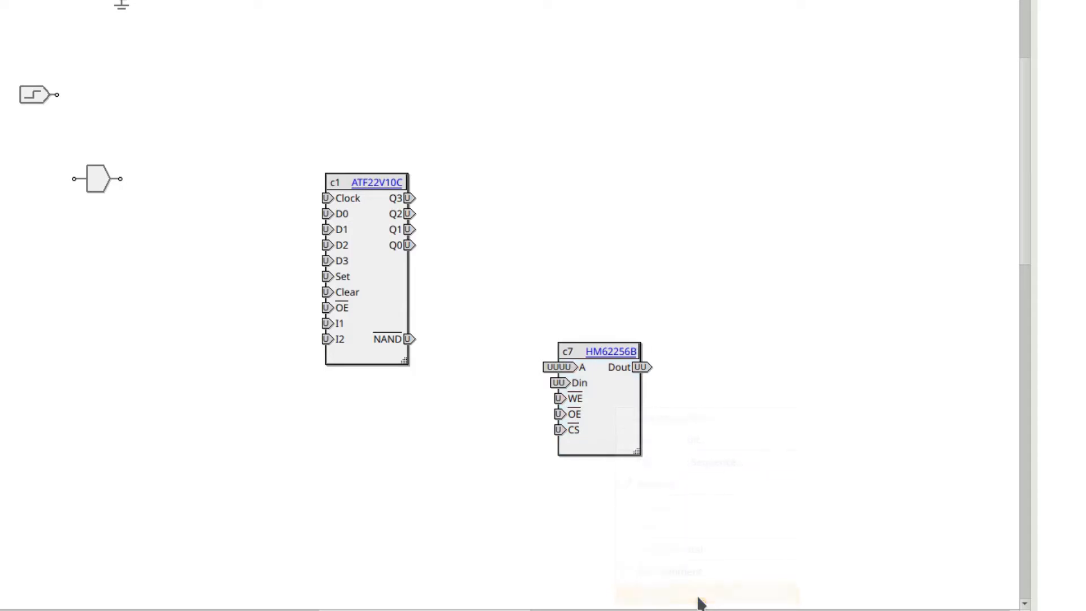
pyautogui.scroll(-7, 419, 175)
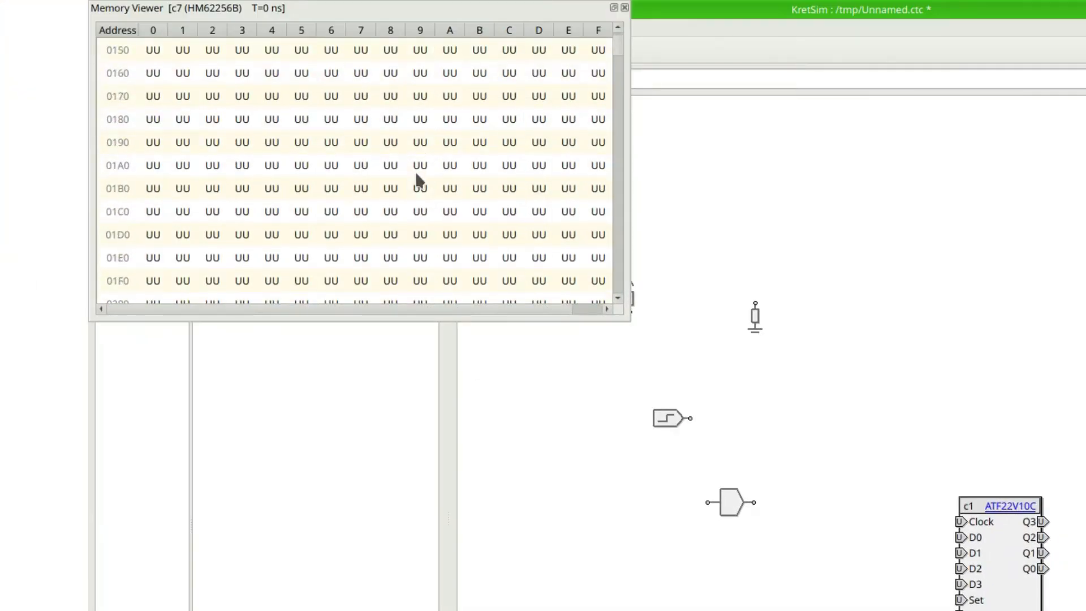
pyautogui.scroll(3, 416, 175)
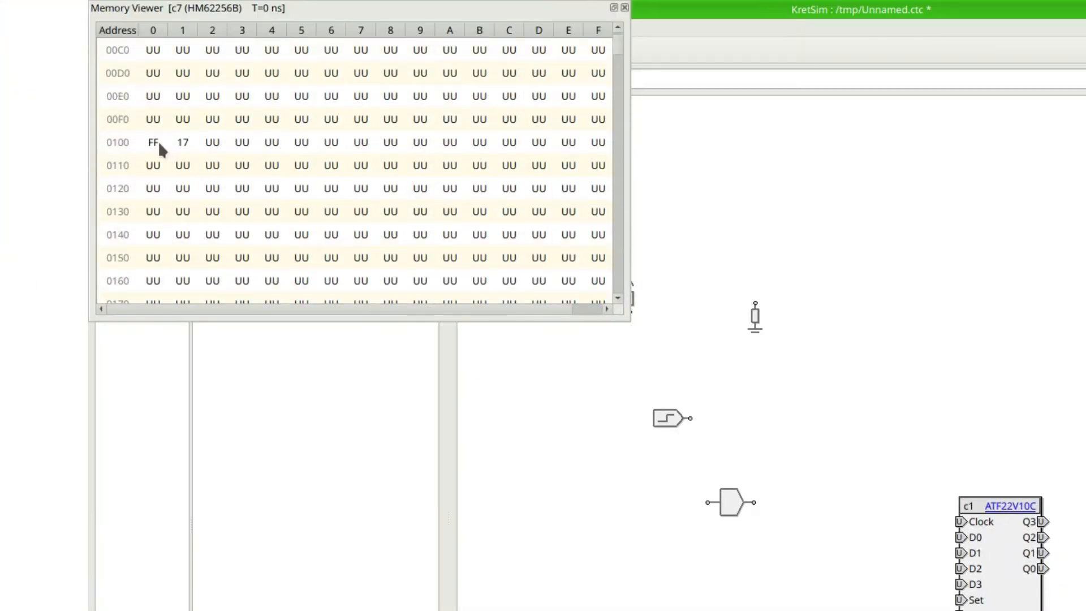
pyautogui.click(158, 141)
pyautogui.click(185, 142)
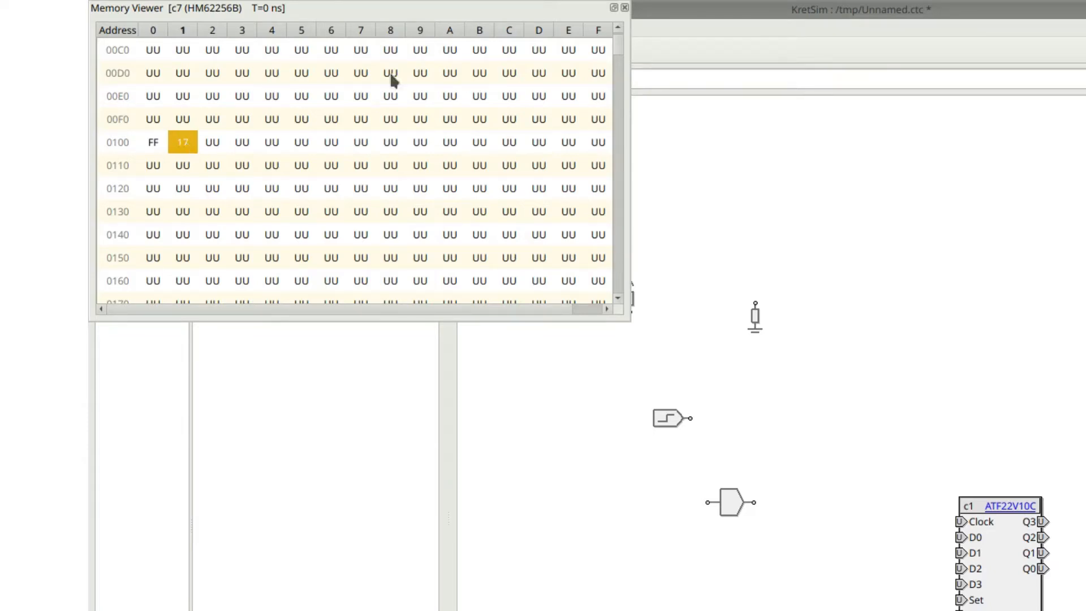
pyautogui.click(387, 5)
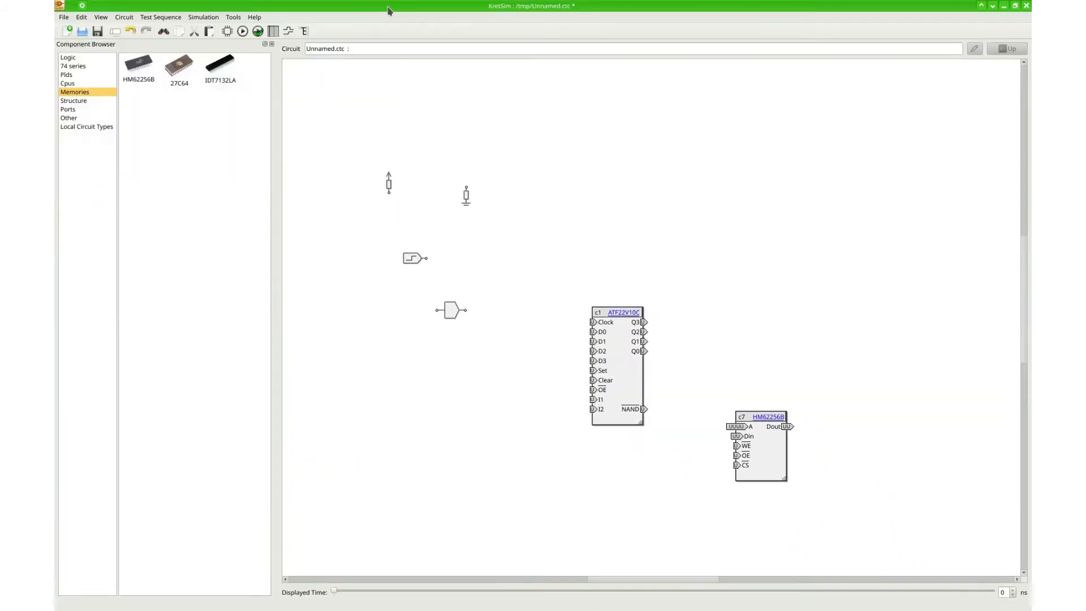
# - Show the test sequence editor and add a component parameter override for the HM62256B memory c7
pyautogui.click(161, 17)
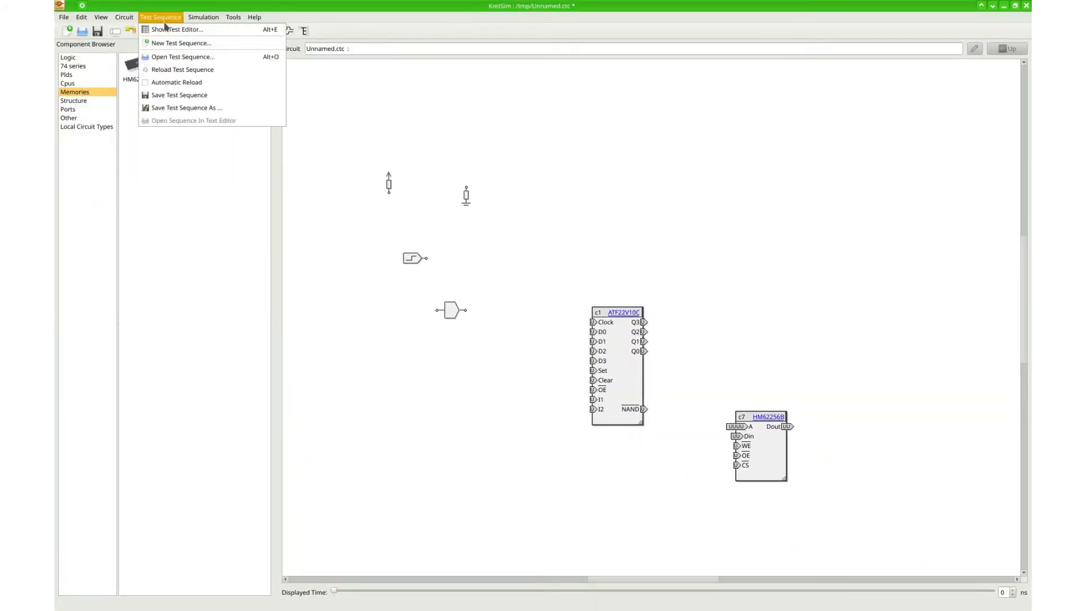
pyautogui.click(170, 32)
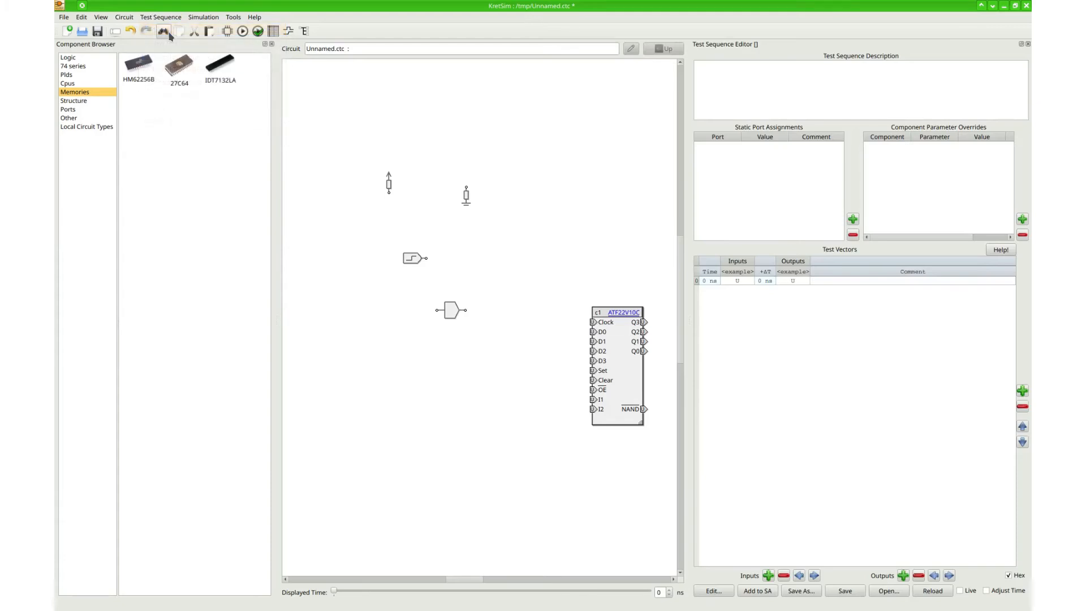
pyautogui.moveTo(598, 504); pyautogui.dragTo(373, 409)
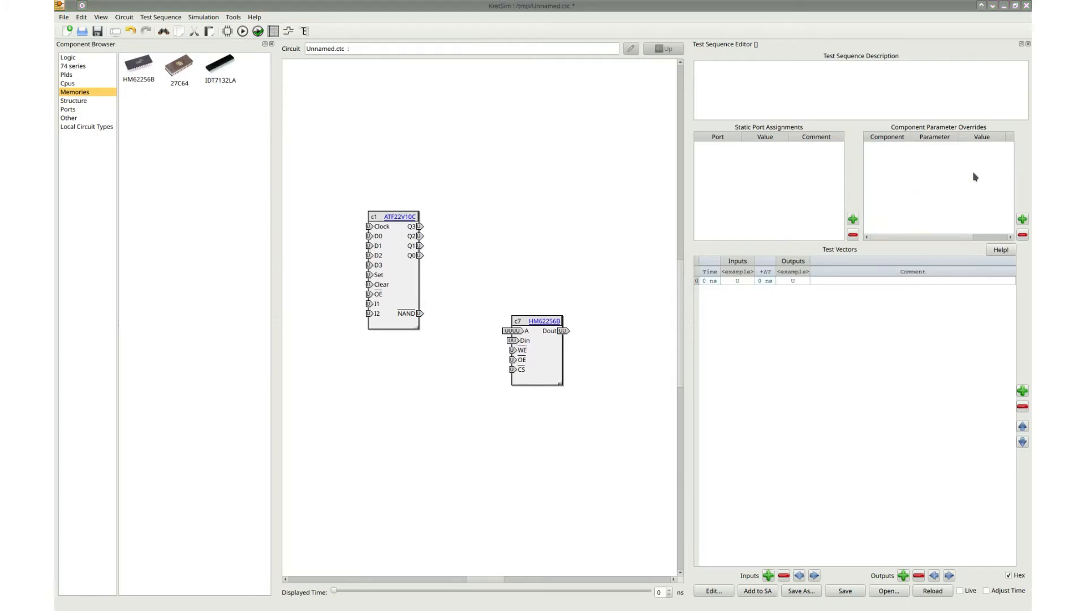
pyautogui.click(1021, 219)
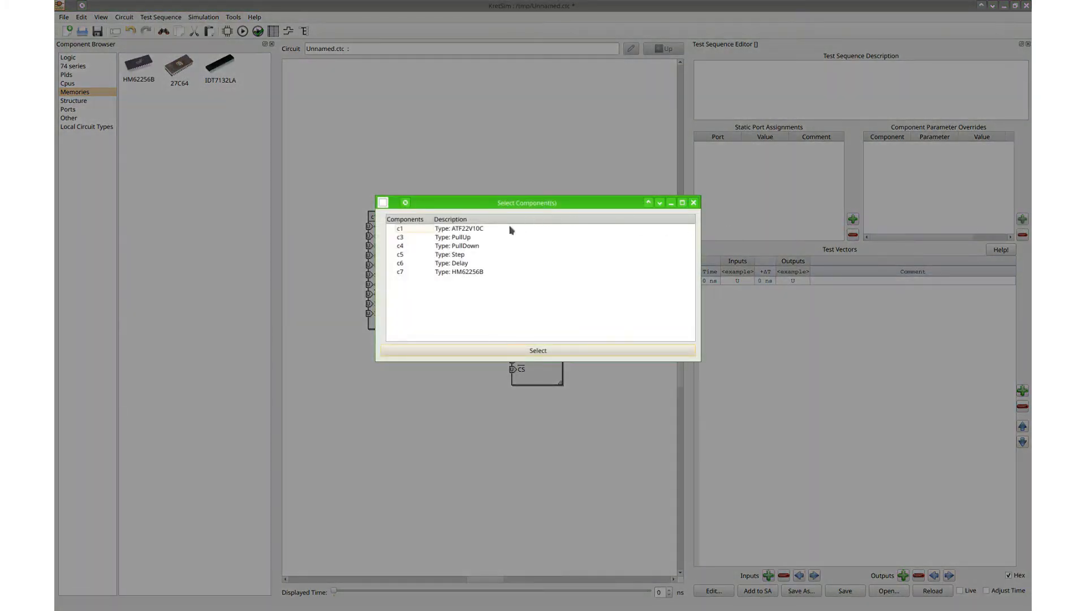
pyautogui.click(469, 271)
pyautogui.click(517, 349)
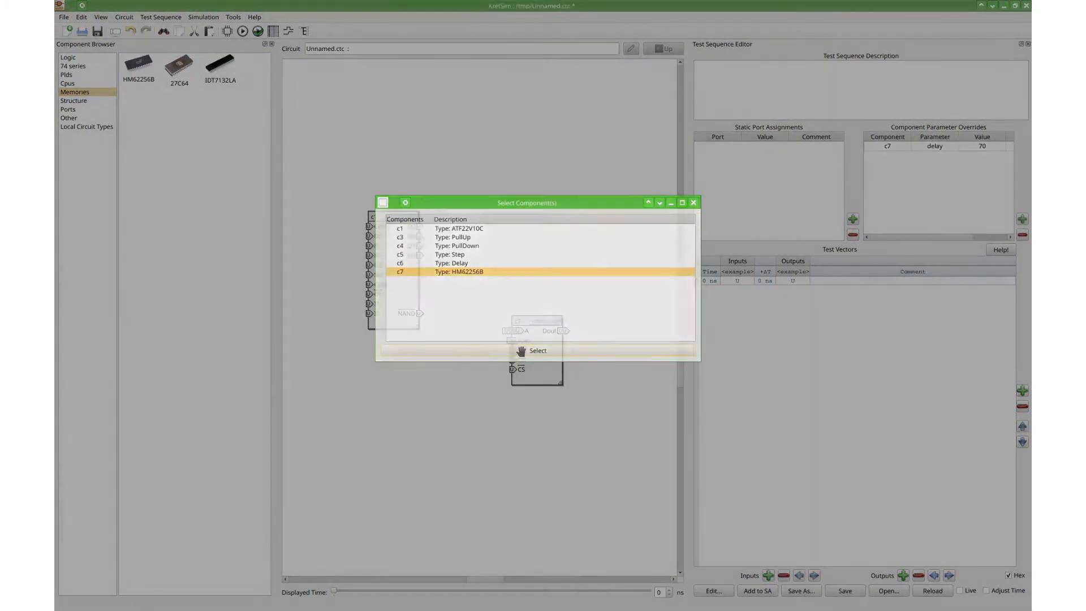
# - Set the c7 component override to the cells parameter with the value 102:77
pyautogui.click(936, 147)
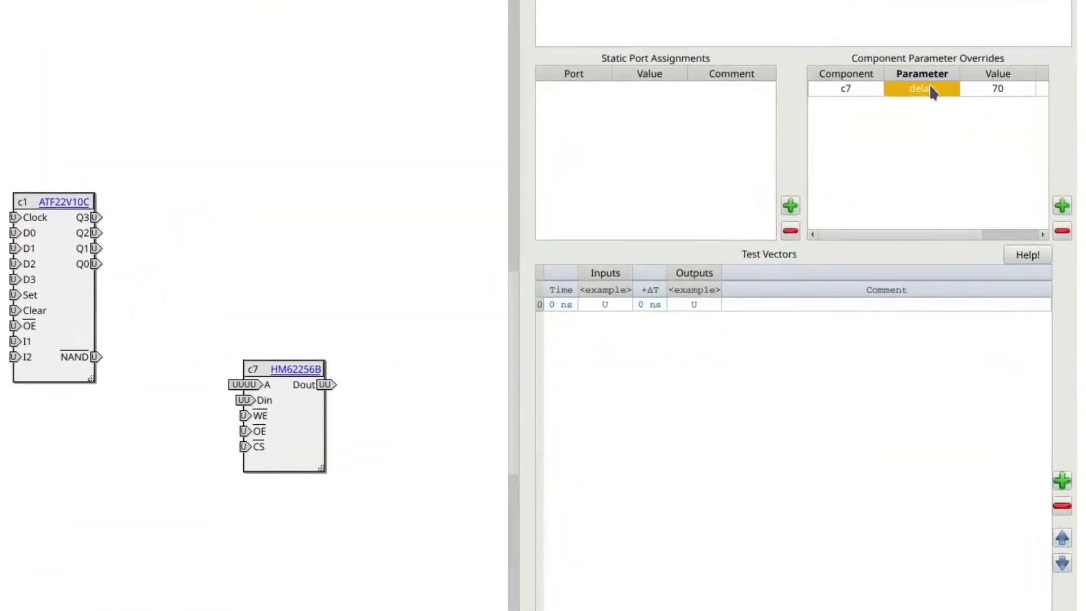
pyautogui.click(939, 147)
pyautogui.click(927, 70)
pyautogui.click(914, 93)
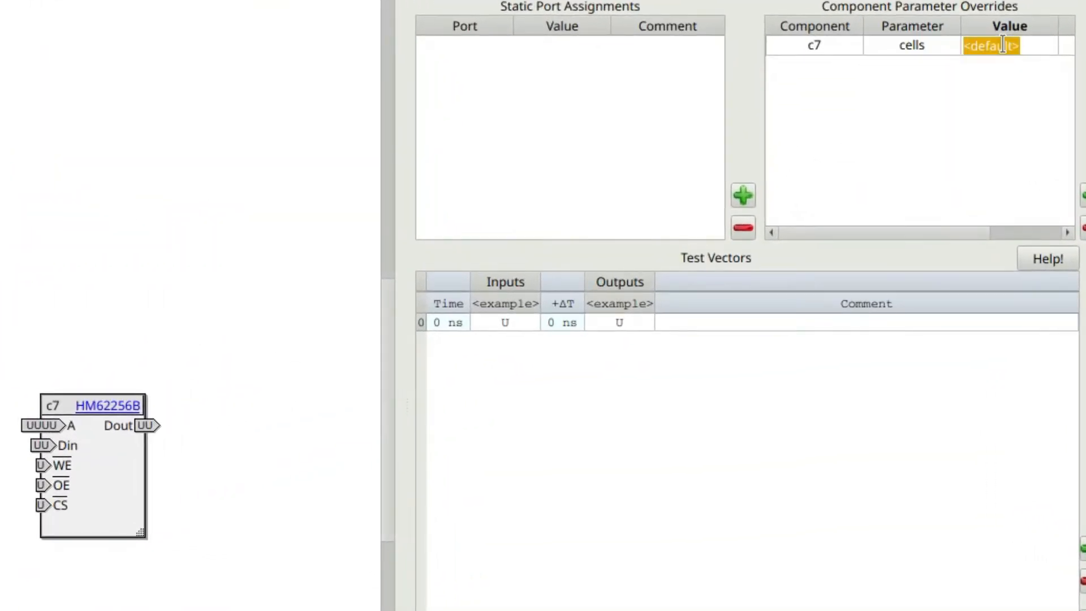
pyautogui.write('102:')
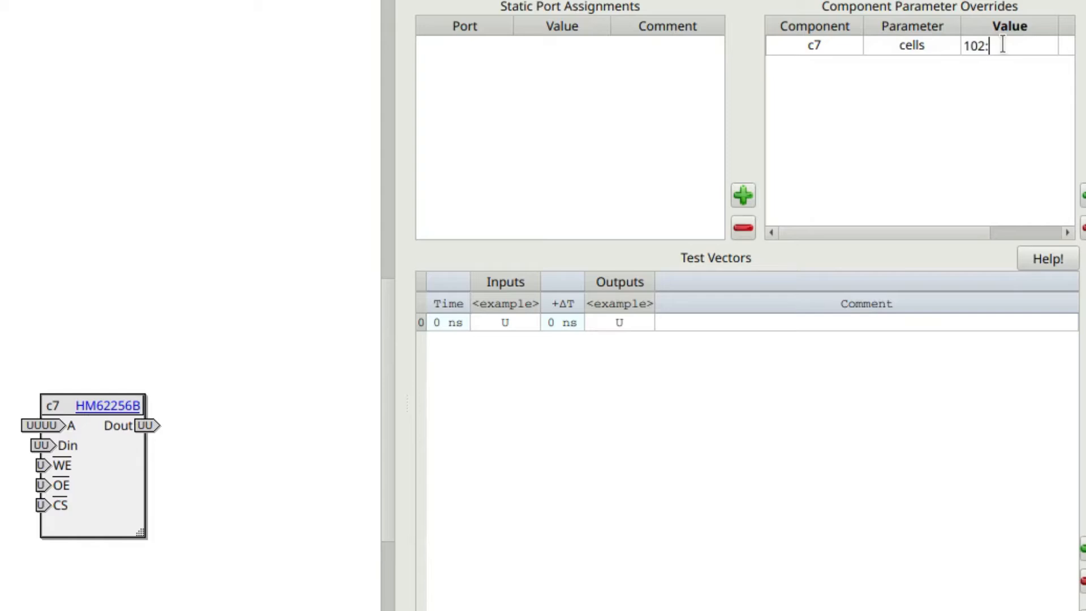
pyautogui.write('77')
pyautogui.press('Return')
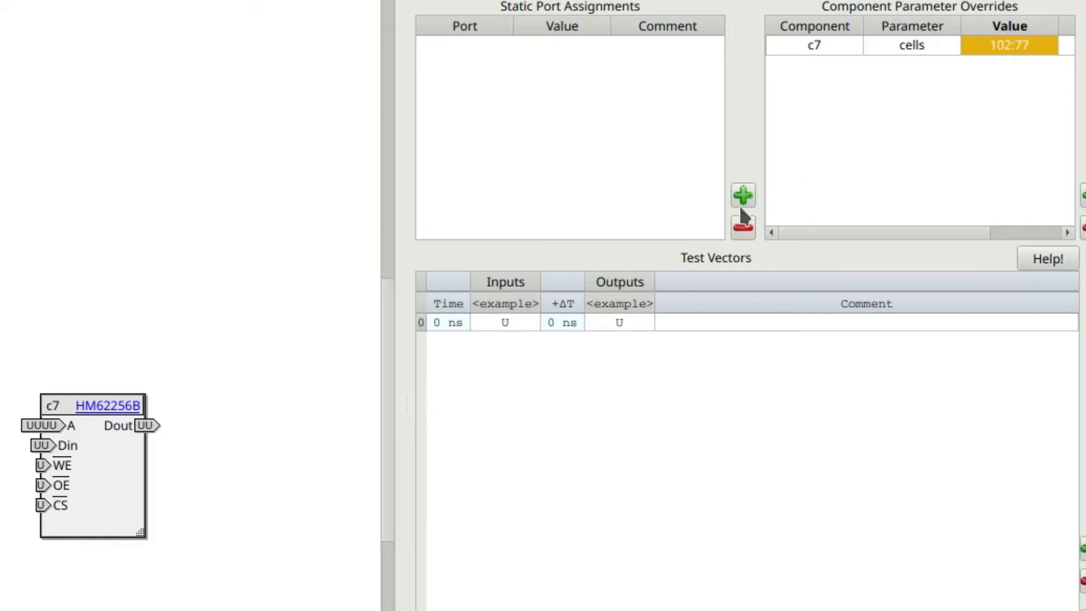
# - Inspect the HM62256B cell at address 0102 in the memory viewer, then close the viewer
pyautogui.rightClick(98, 461)
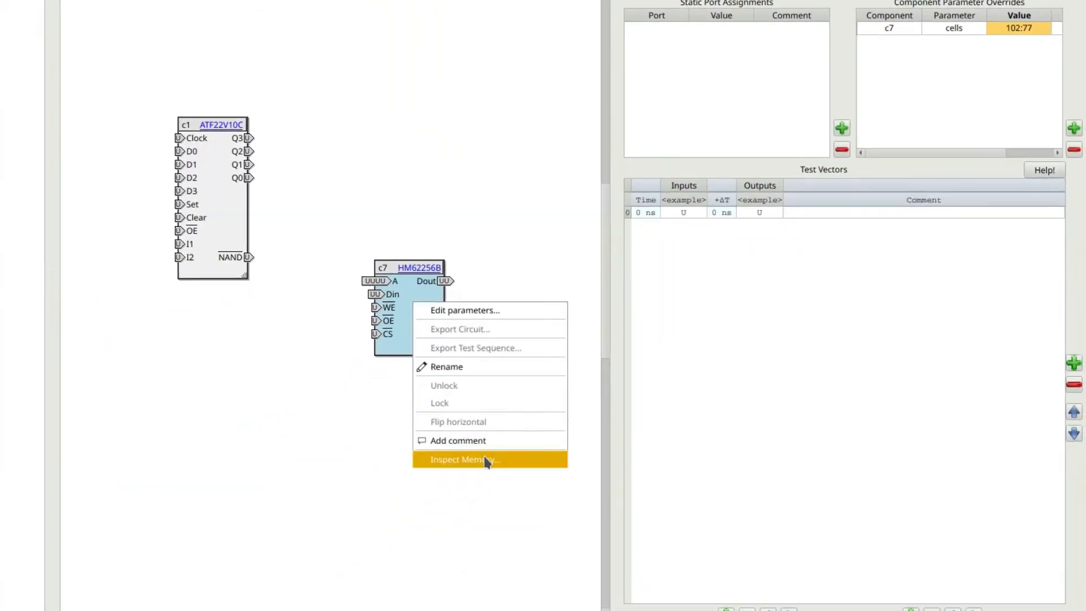
pyautogui.click(484, 458)
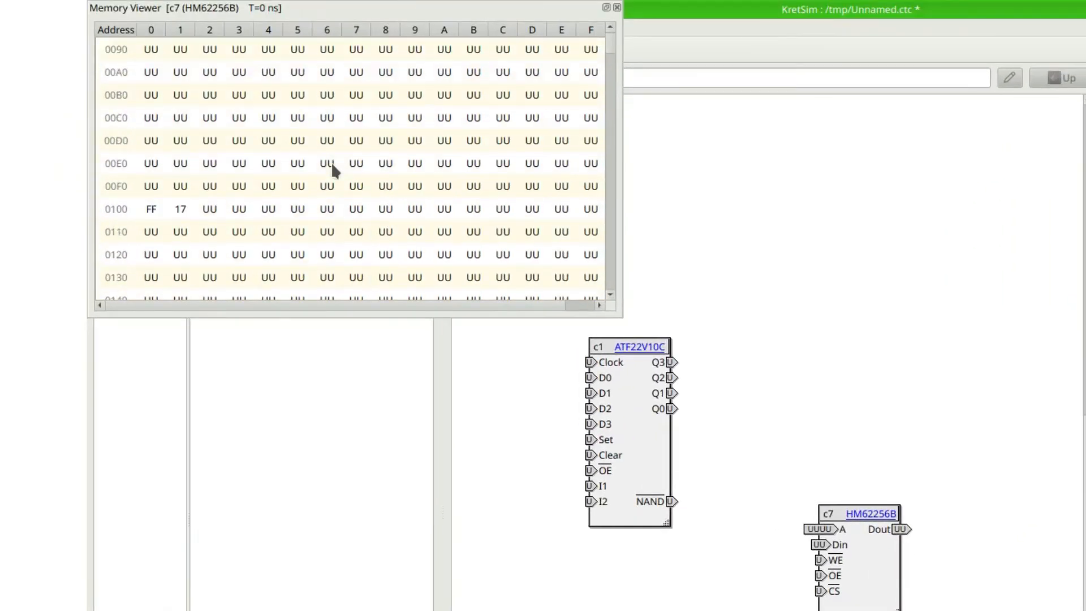
pyautogui.click(210, 212)
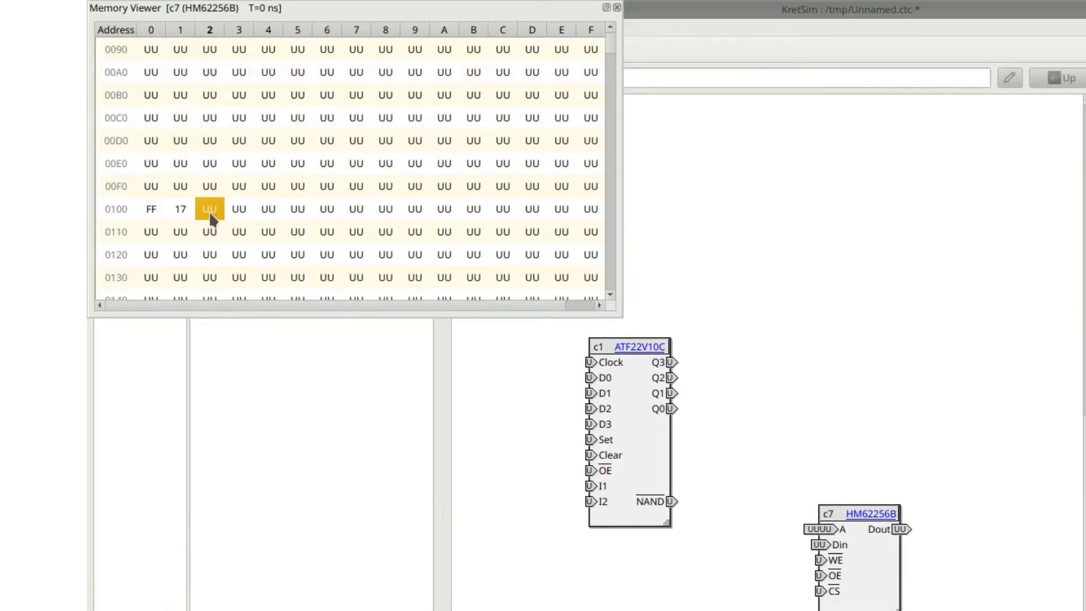
pyautogui.click(617, 7)
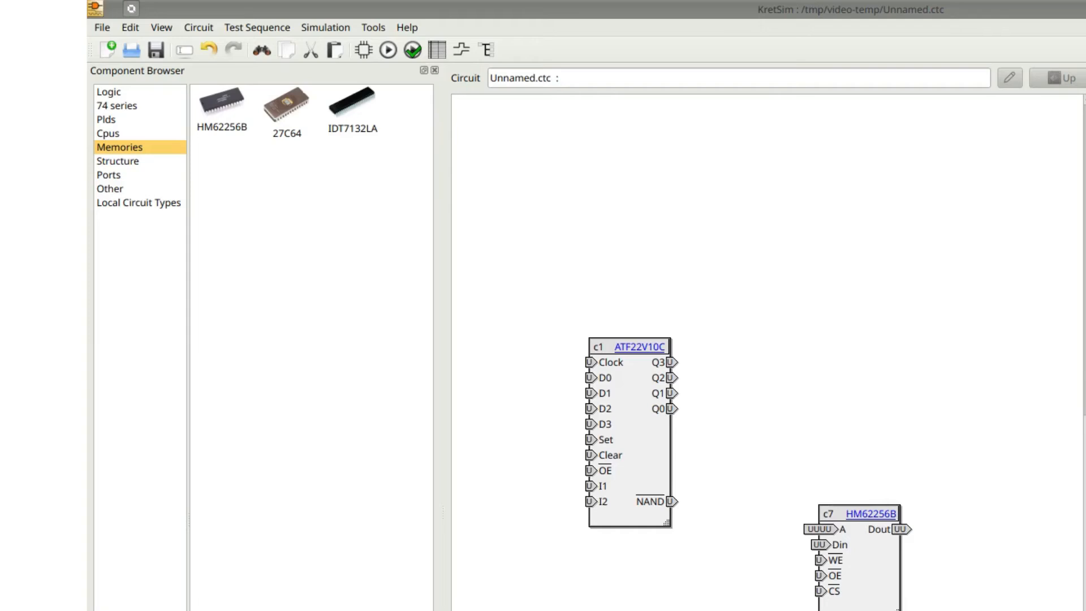
# - Examine the HM62256B c7 line with its cells parameter in the circuit file in Emacs, then close the editor
pyautogui.moveTo(456, 117); pyautogui.dragTo(568, 124)
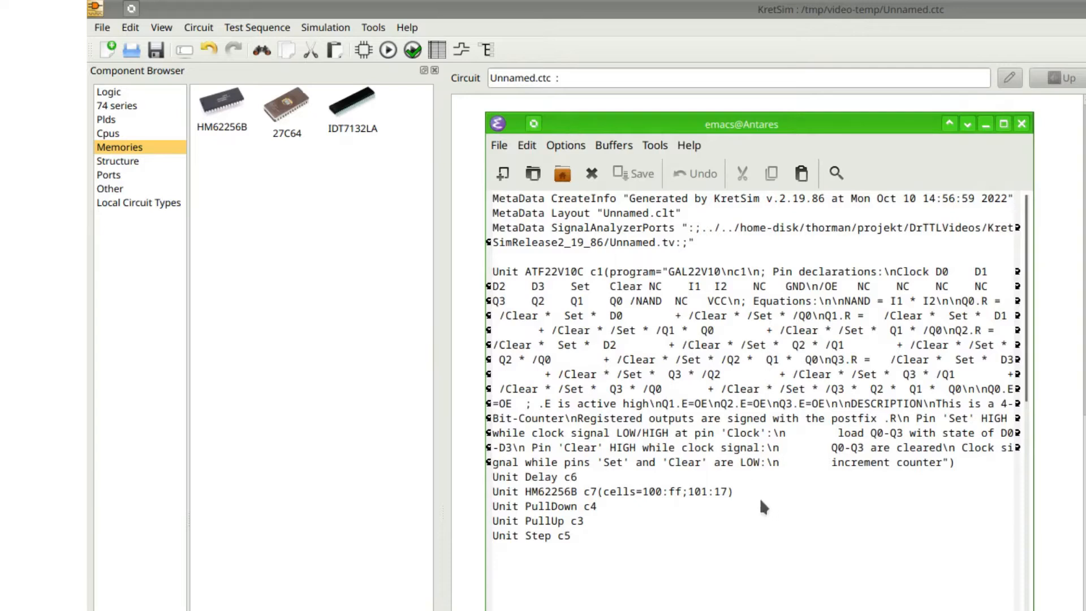
pyautogui.click(717, 490)
pyautogui.moveTo(732, 491); pyautogui.dragTo(507, 493)
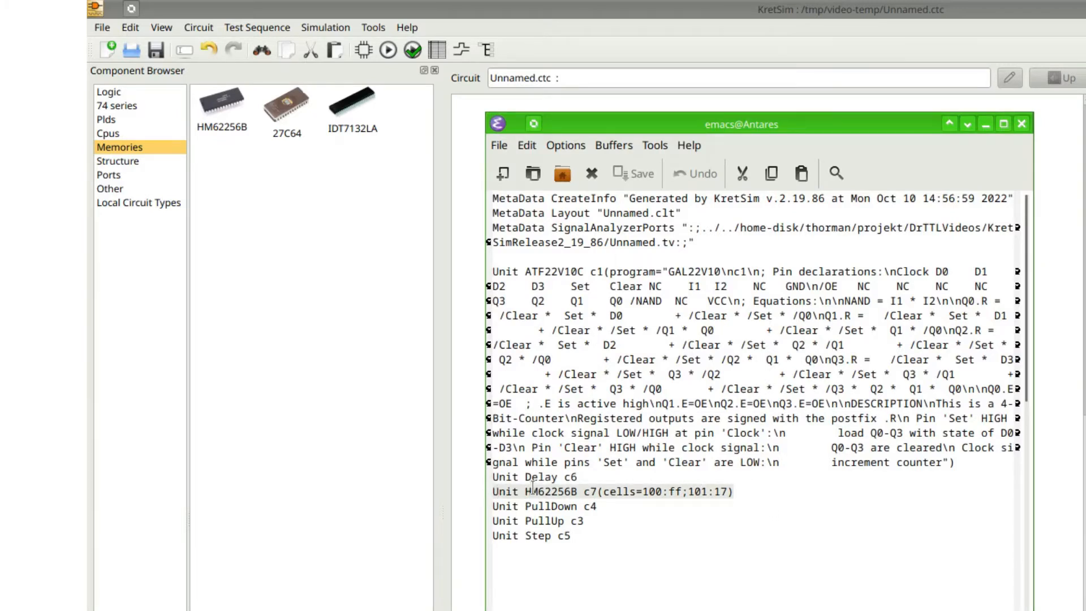
pyautogui.click(1015, 124)
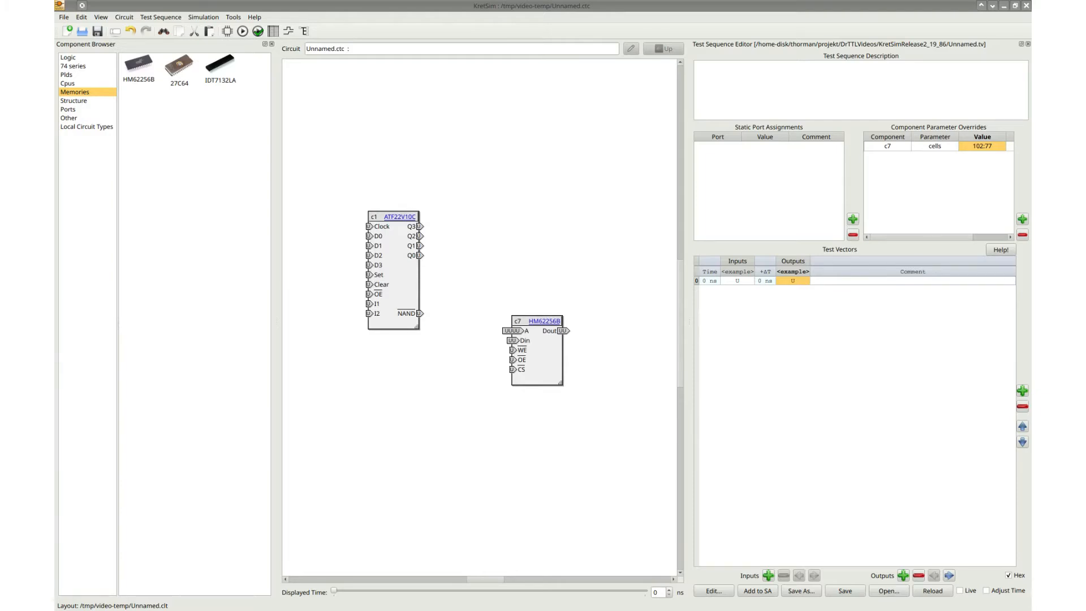
# - Open the test sequence file in the external text editor to examine its c7 override line, then return to KretSim
pyautogui.click(713, 589)
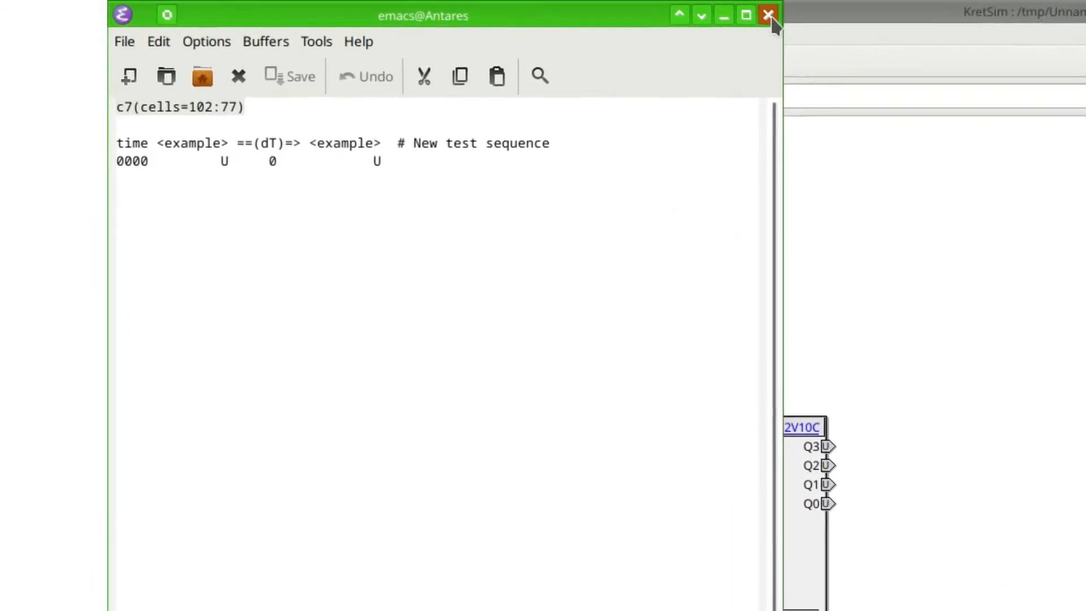
pyautogui.click(769, 16)
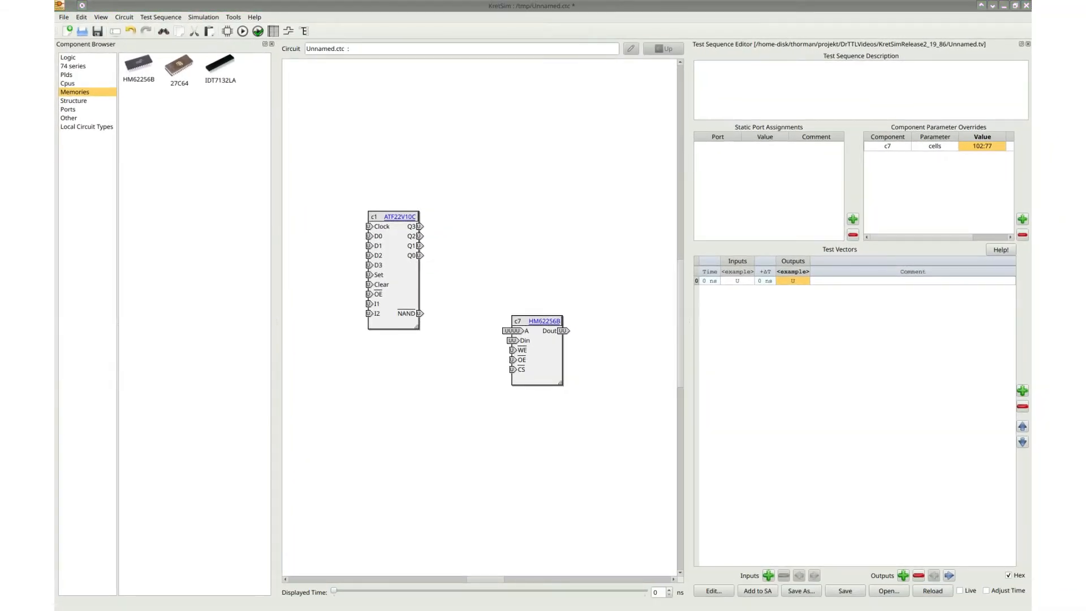
pyautogui.click(502, 4)
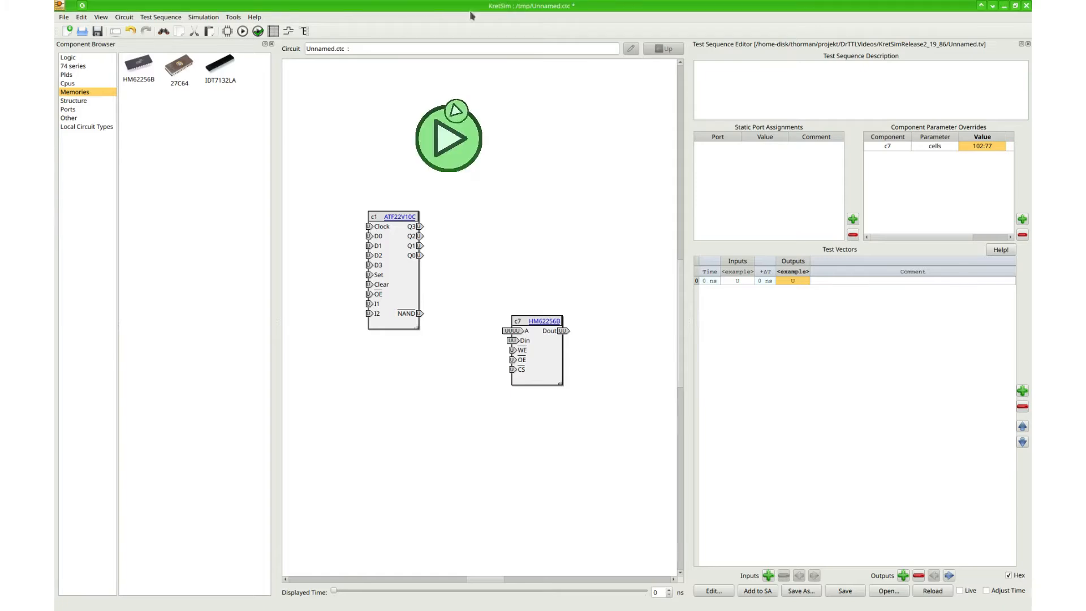
# - Save the circuit and change the HM62256B memory's cells parameter to the out-of-range entry 65000:ff
pyautogui.click(64, 17)
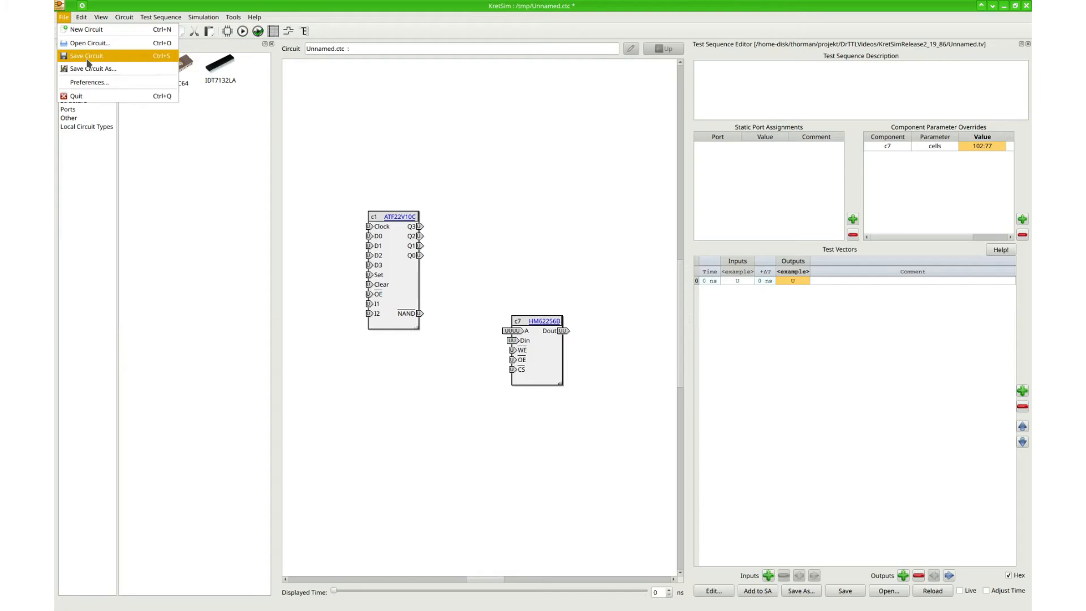
pyautogui.click(87, 56)
pyautogui.click(545, 360)
pyautogui.rightClick(546, 361)
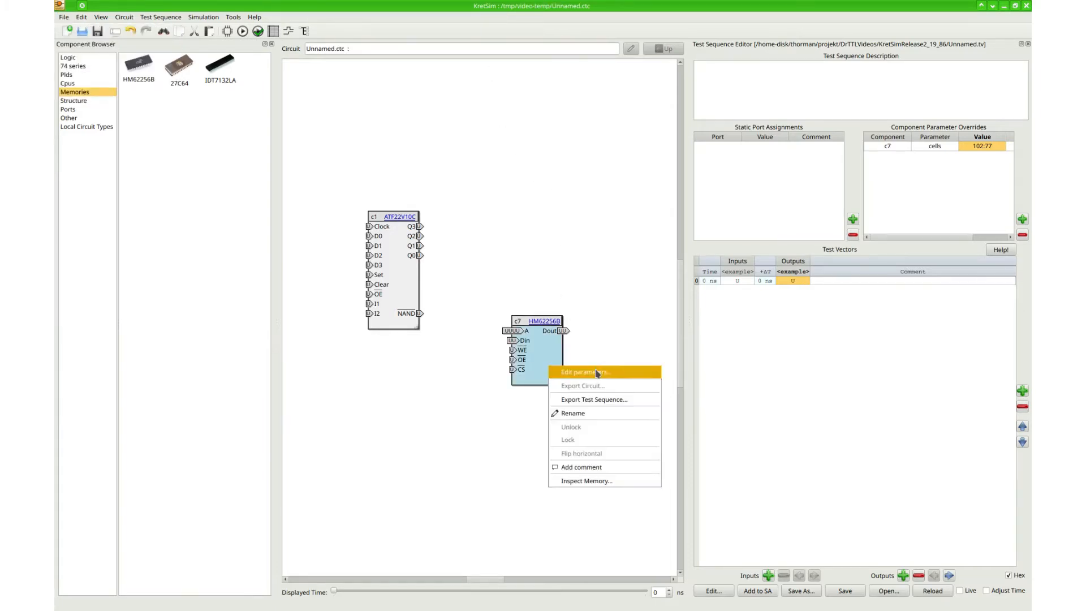
pyautogui.click(588, 371)
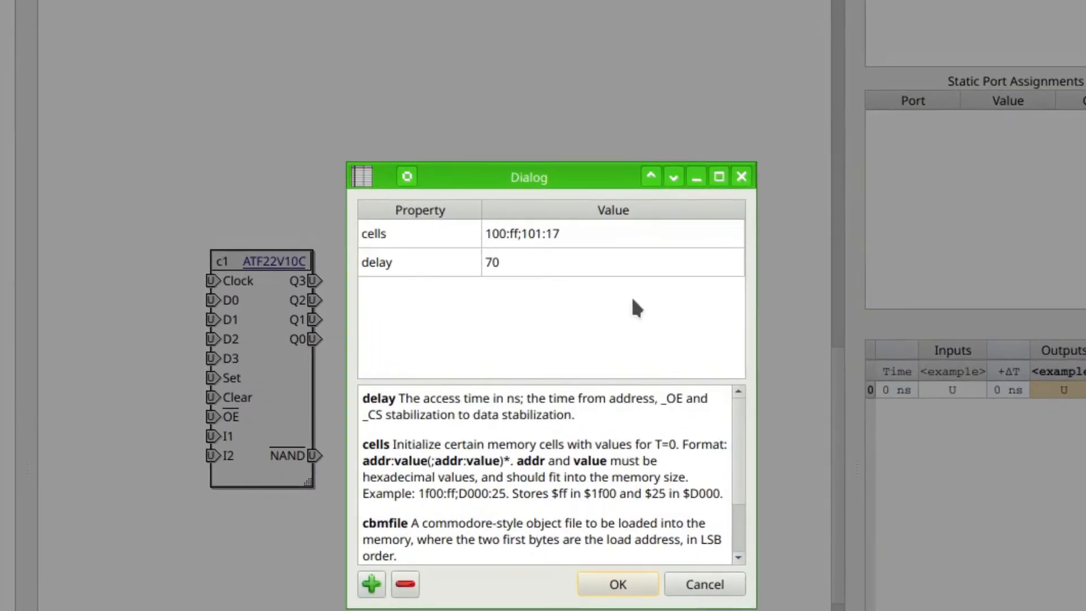
pyautogui.click(570, 211)
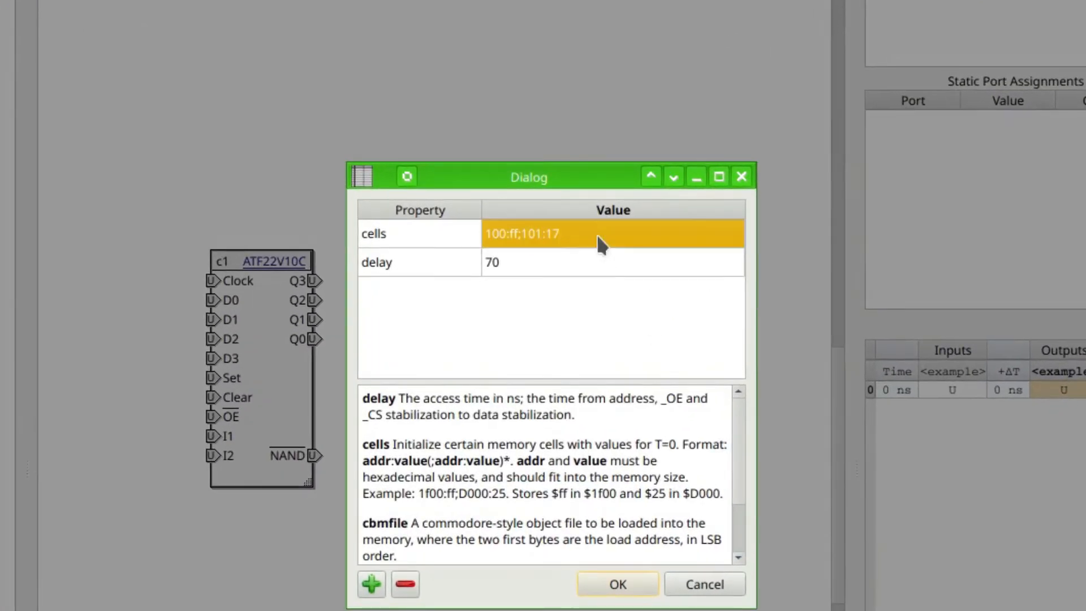
pyautogui.write('65000:')
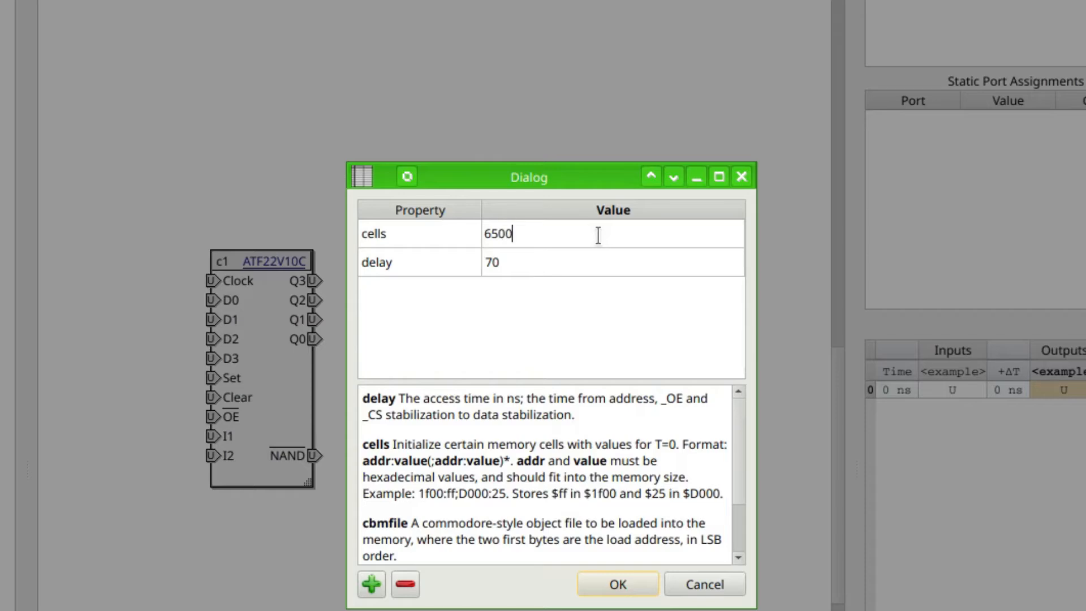
pyautogui.write('ff')
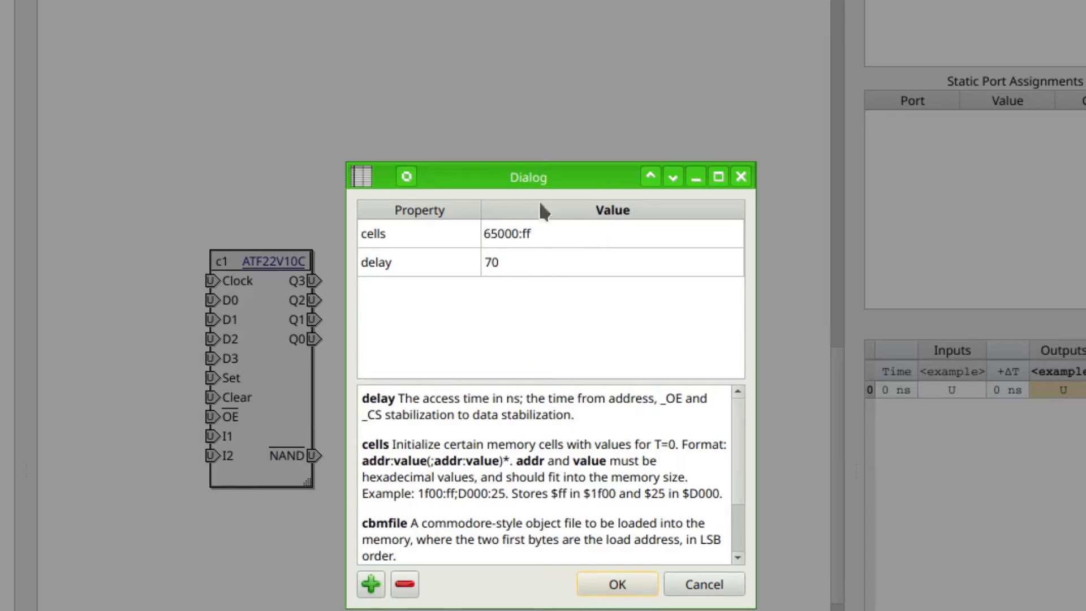
pyautogui.click(635, 583)
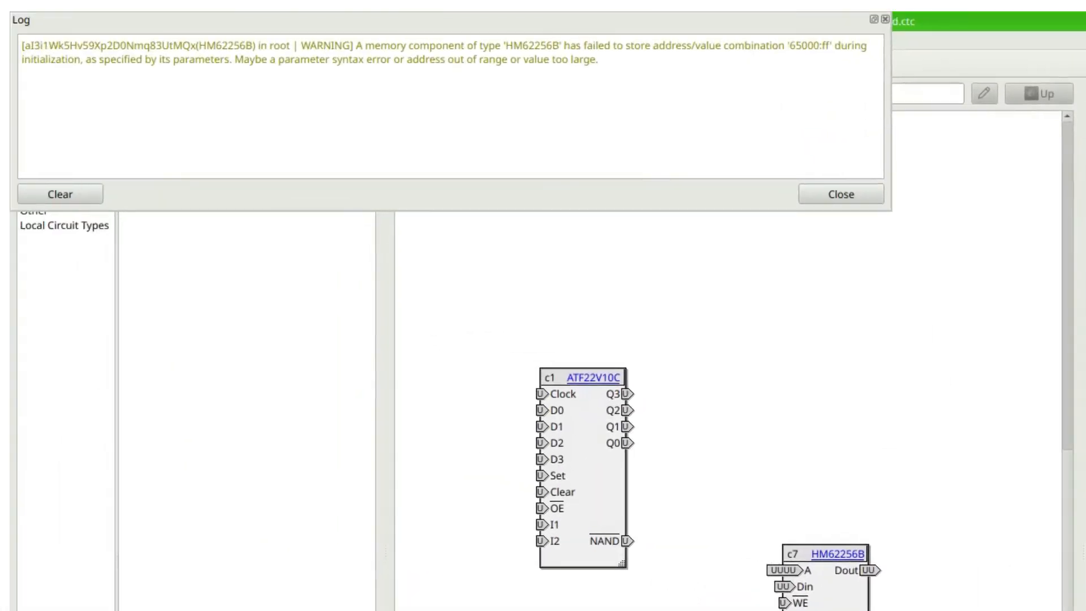
# - Dock the log above the component browser and clear the HM62256B initialisation warning from it
pyautogui.moveTo(15, 19); pyautogui.dragTo(180, 128)
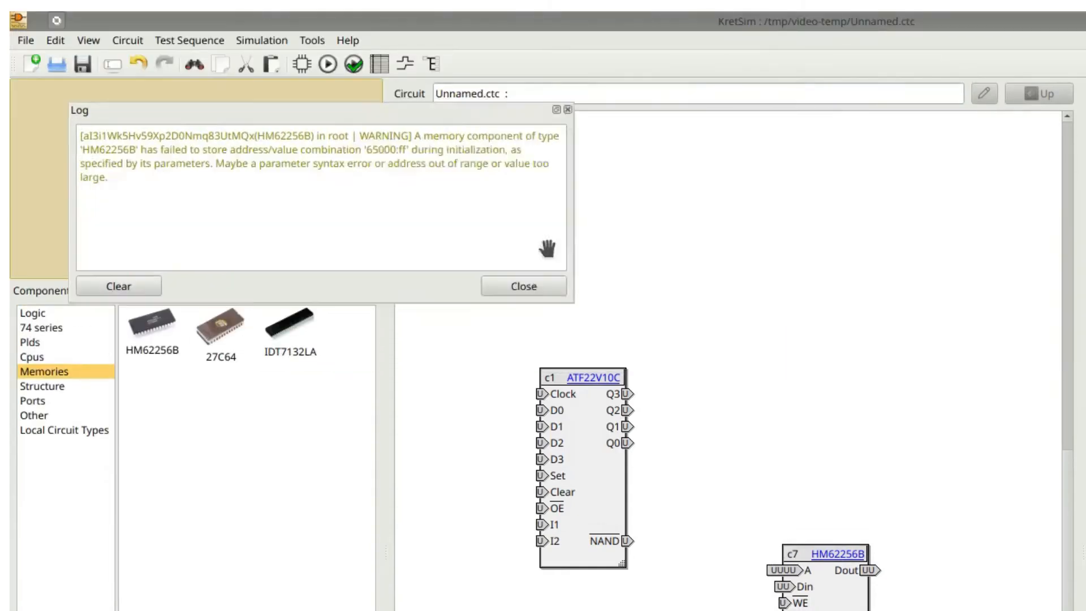
pyautogui.moveTo(212, 179); pyautogui.dragTo(14, 90)
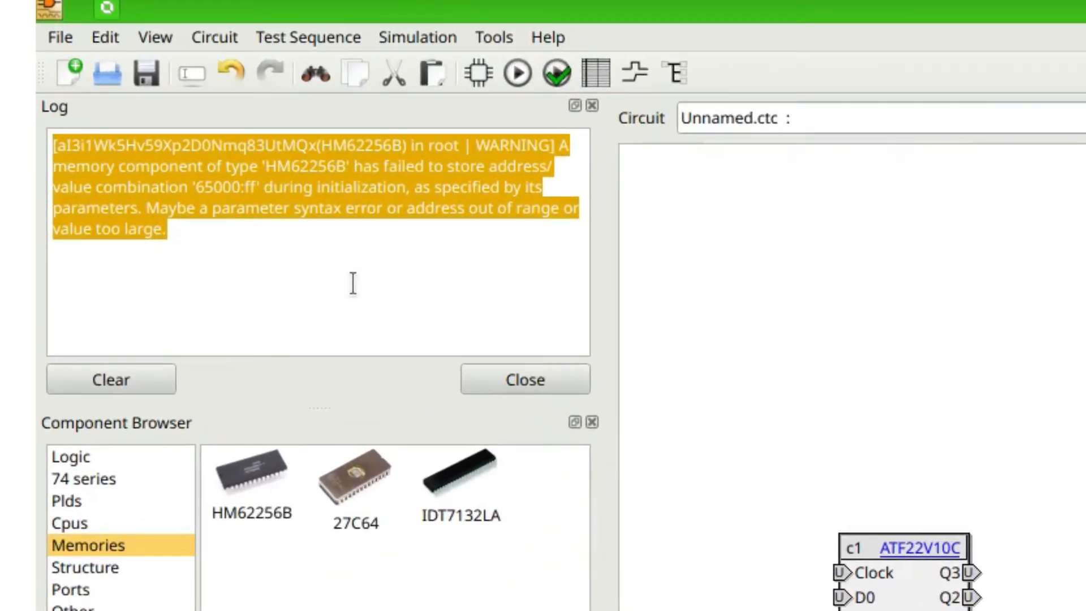
pyautogui.click(353, 282)
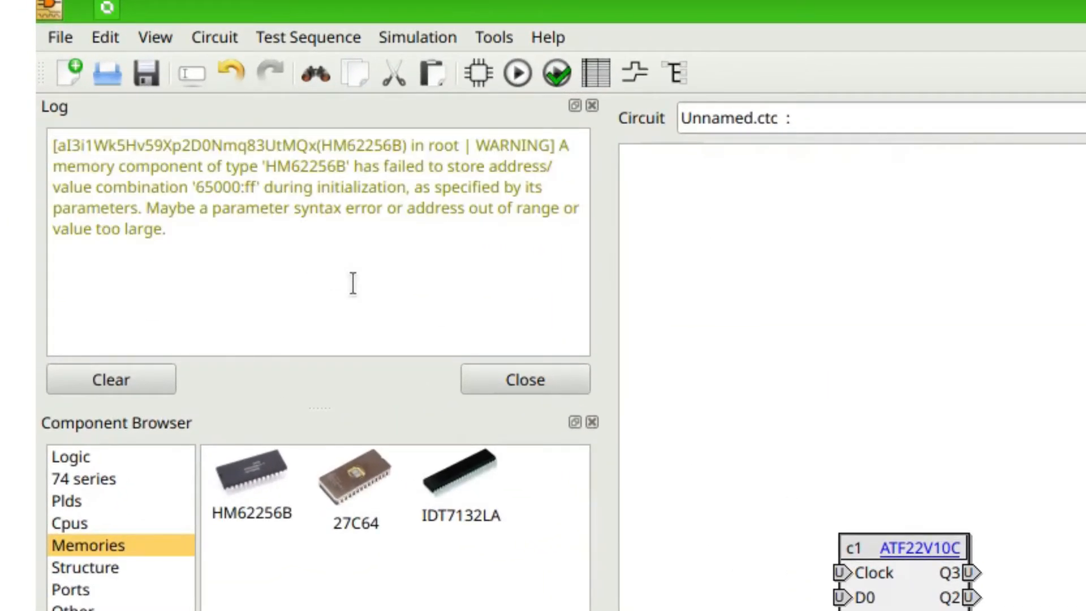
pyautogui.click(134, 379)
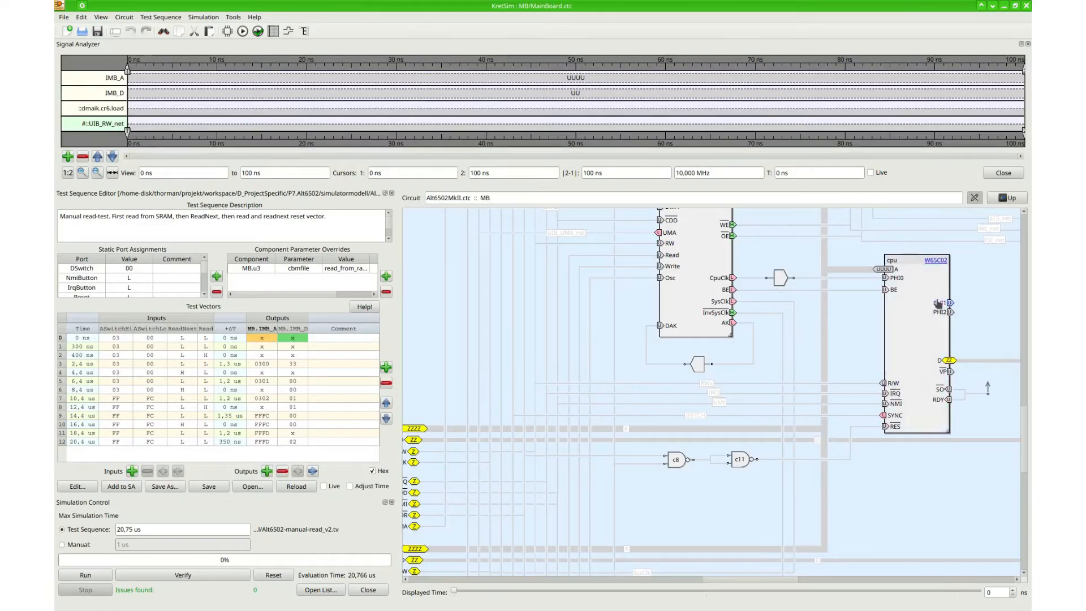
# - Verify the manual read test sequence of the MB circuit and place the signal analyzer's T cursor at about 2 us
pyautogui.hscroll(3, 806, 379)
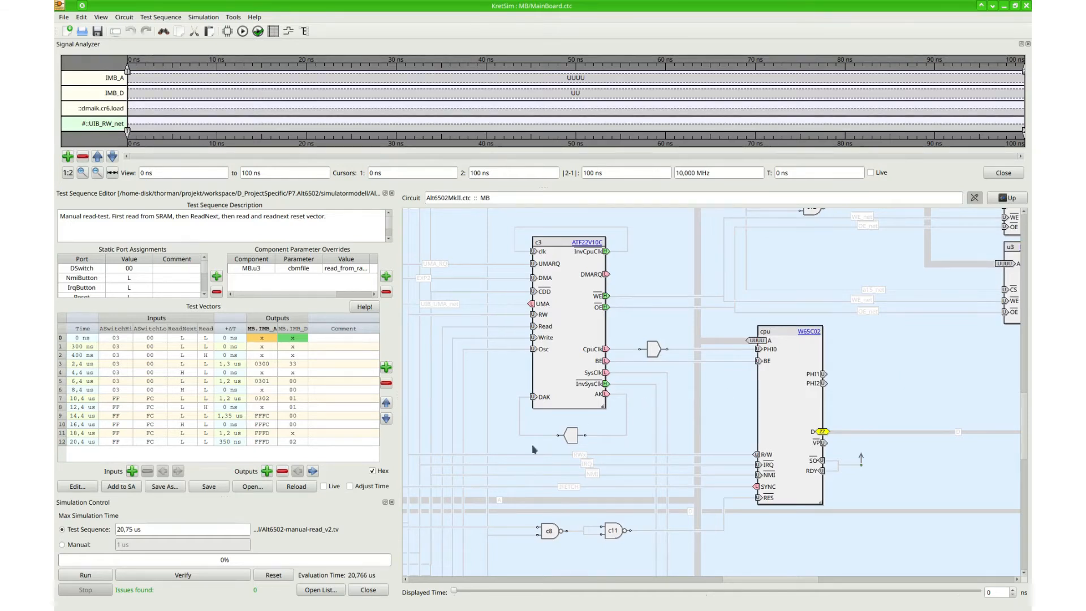
pyautogui.click(224, 579)
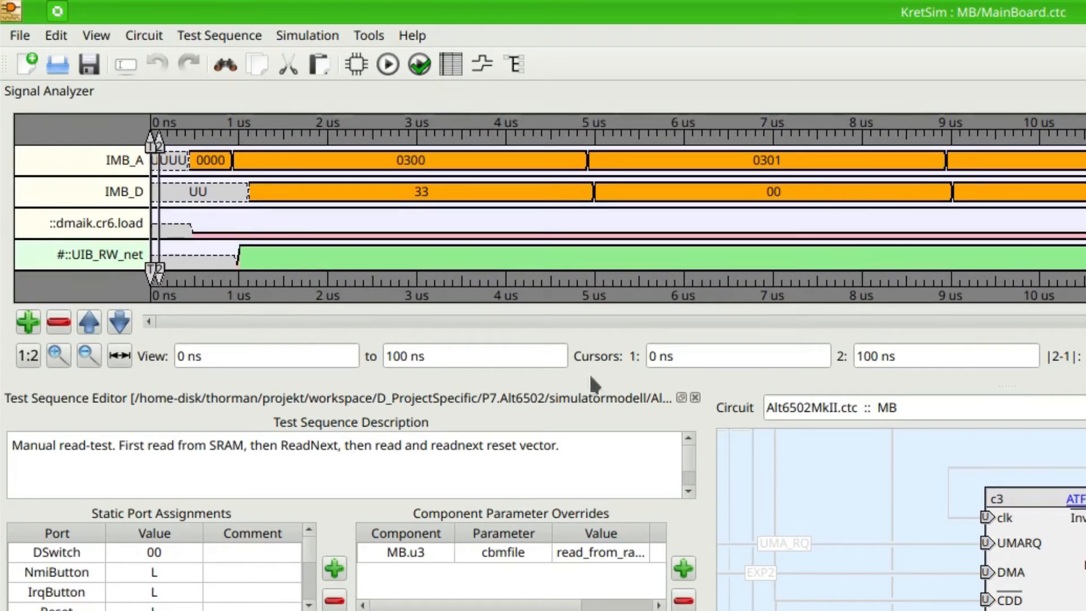
pyautogui.click(327, 163)
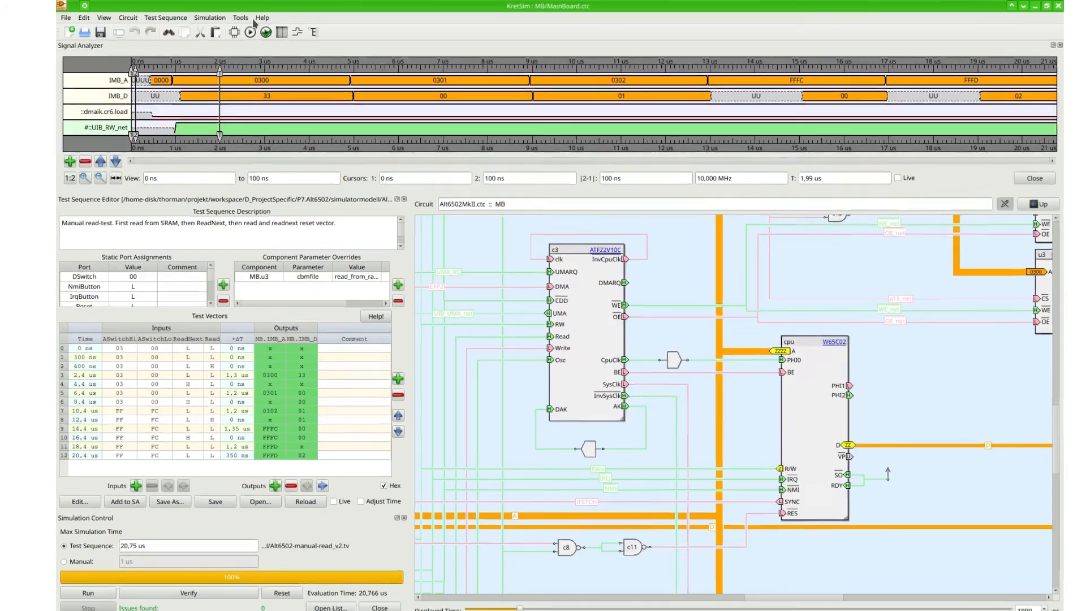
# - Open the nets list and examine the ports of net A, including c4.in, IMB_A, MBB_A, UIB_A and cpu.A
pyautogui.click(237, 17)
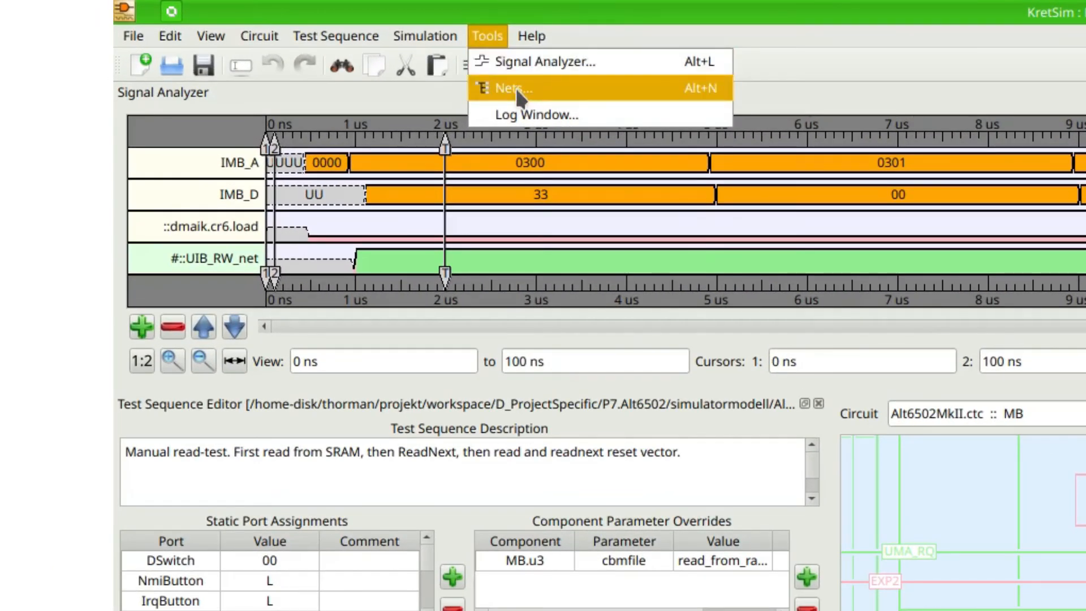
pyautogui.click(515, 86)
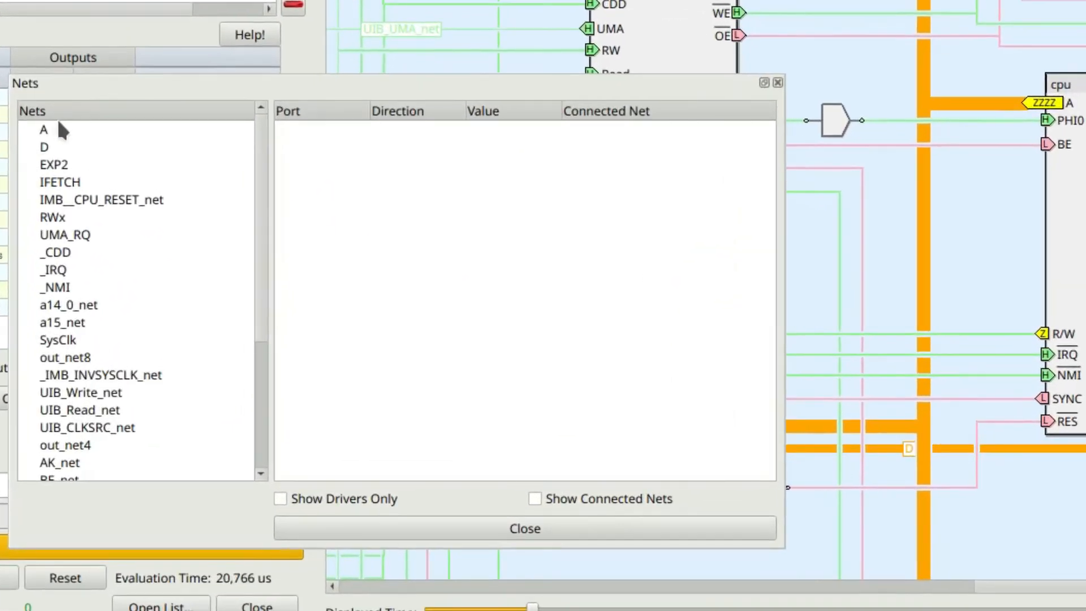
pyautogui.click(67, 139)
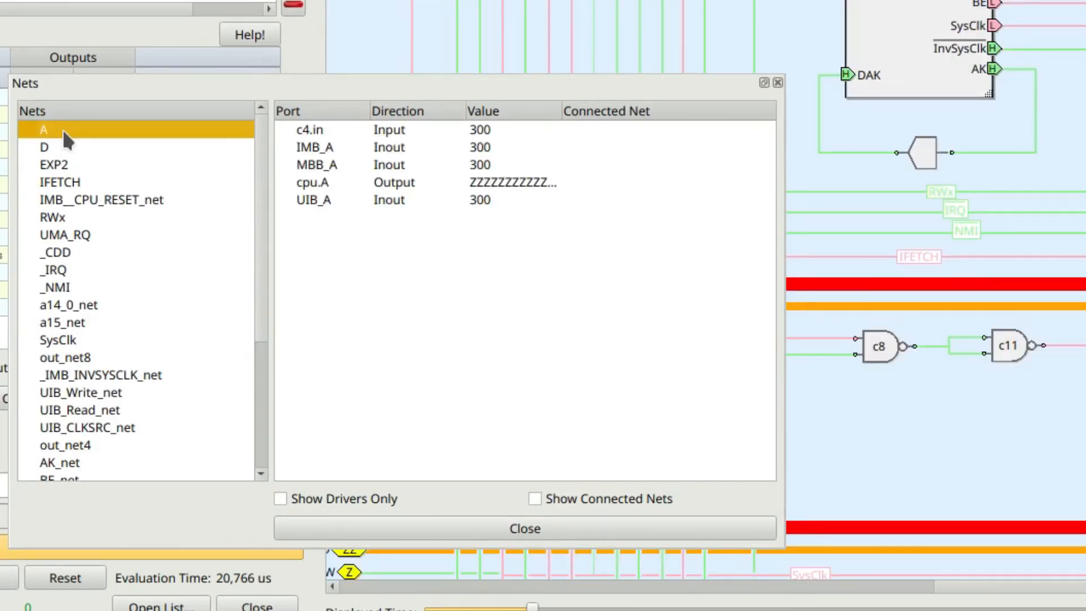
pyautogui.click(314, 134)
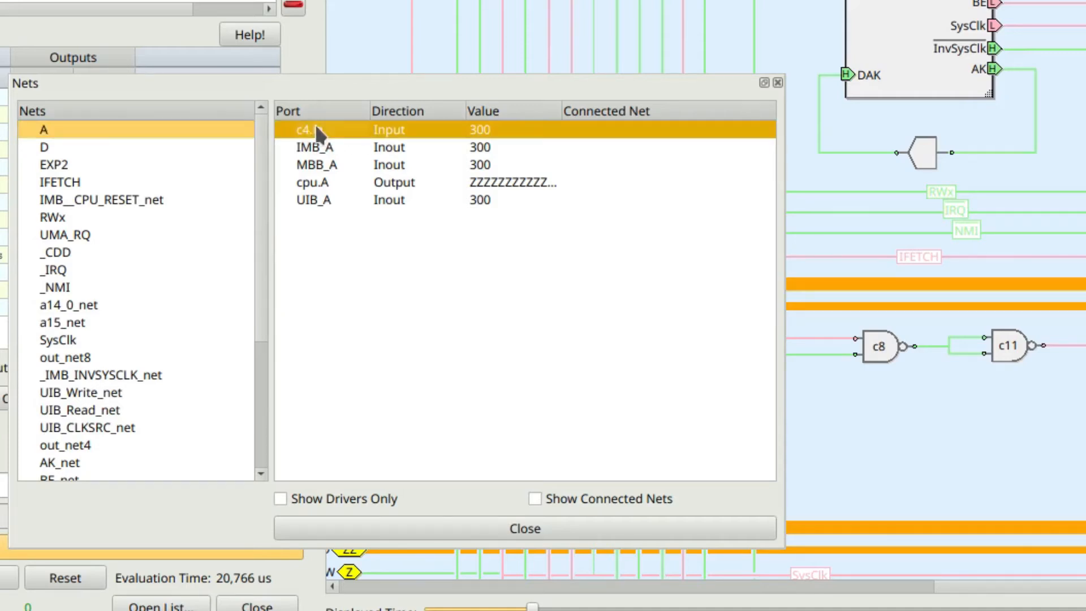
pyautogui.click(311, 148)
pyautogui.click(314, 166)
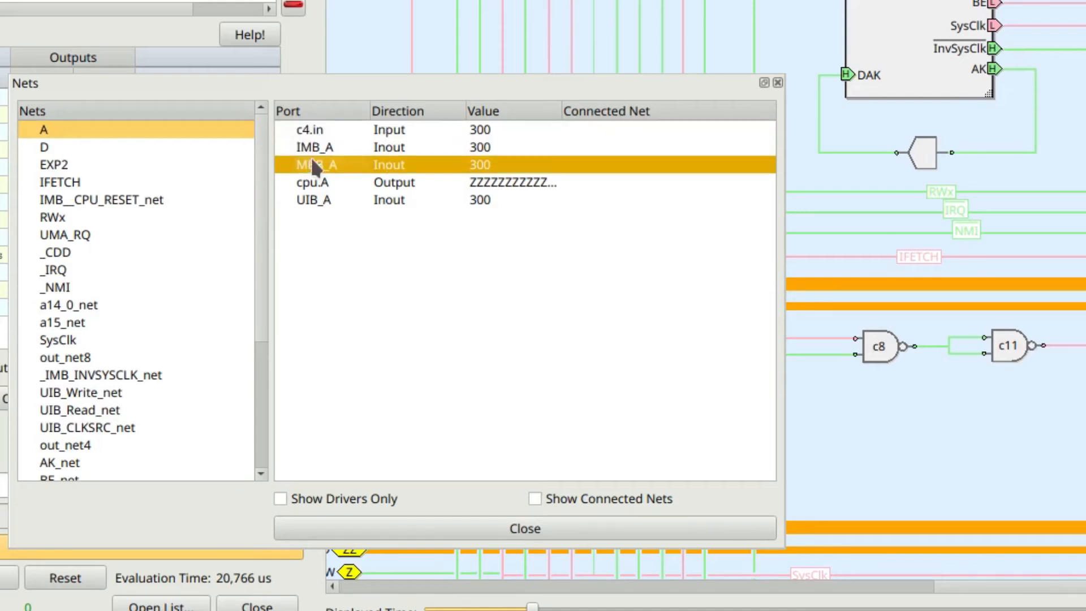
pyautogui.click(310, 202)
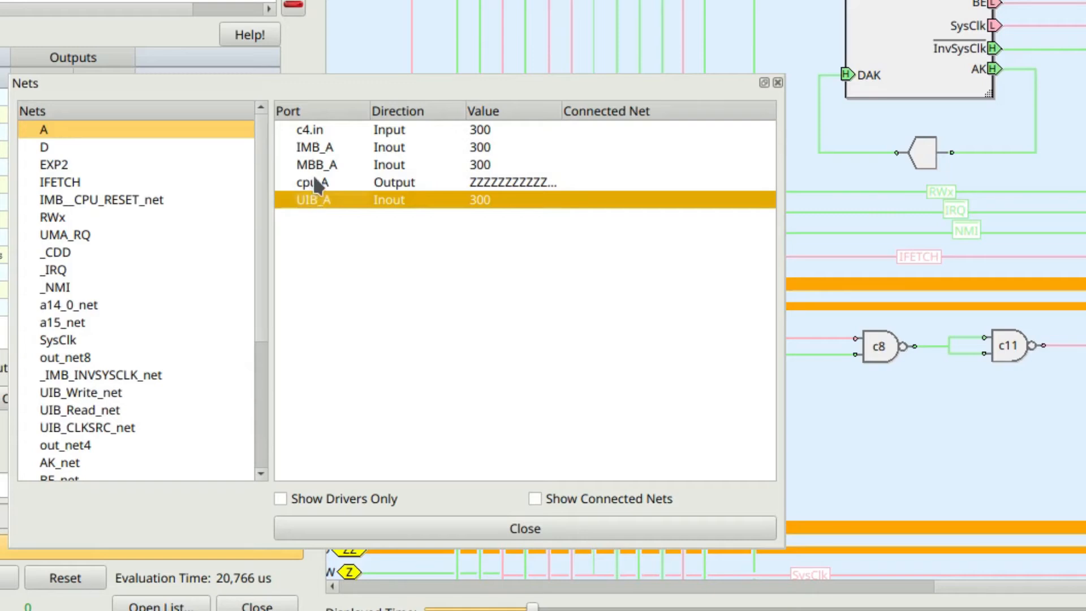
pyautogui.click(314, 185)
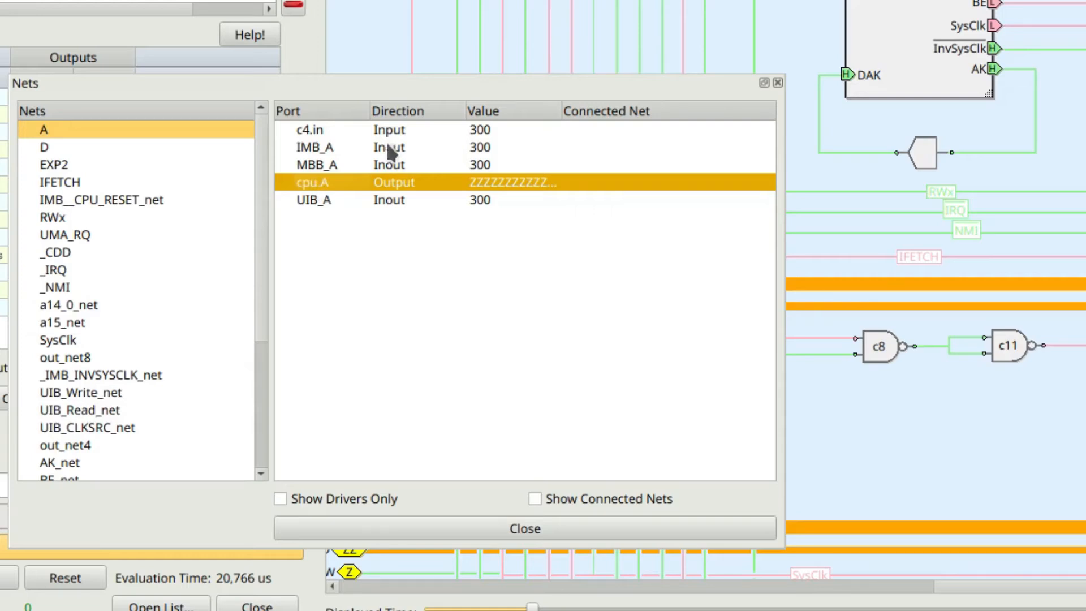
# - Examine the MBB_A and UIB_A ports of net A and extend the port list with its connected nets
pyautogui.click(317, 151)
pyautogui.click(314, 162)
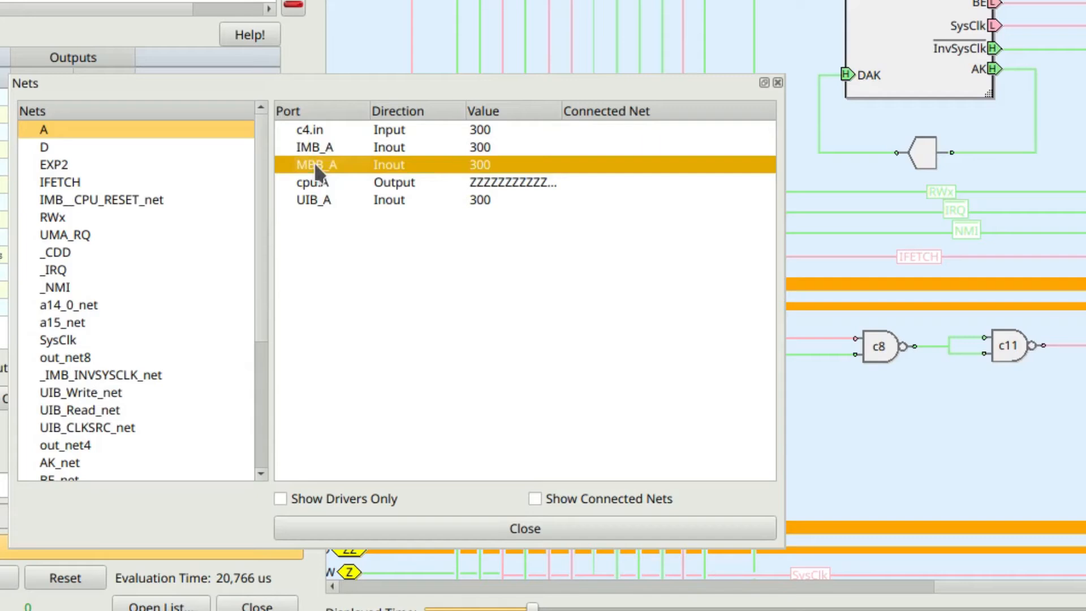
pyautogui.click(312, 201)
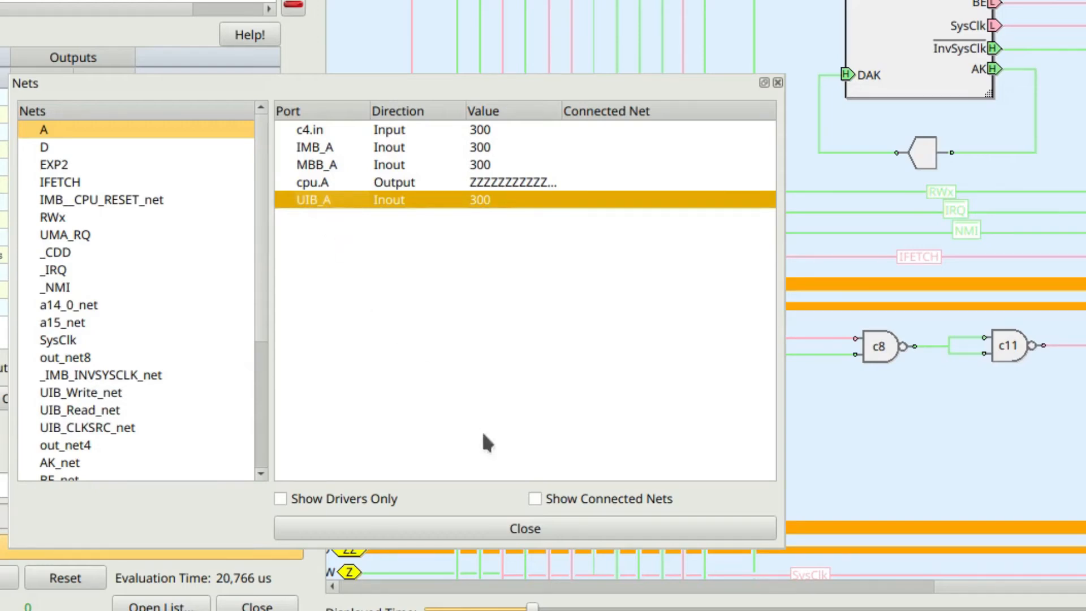
pyautogui.click(535, 499)
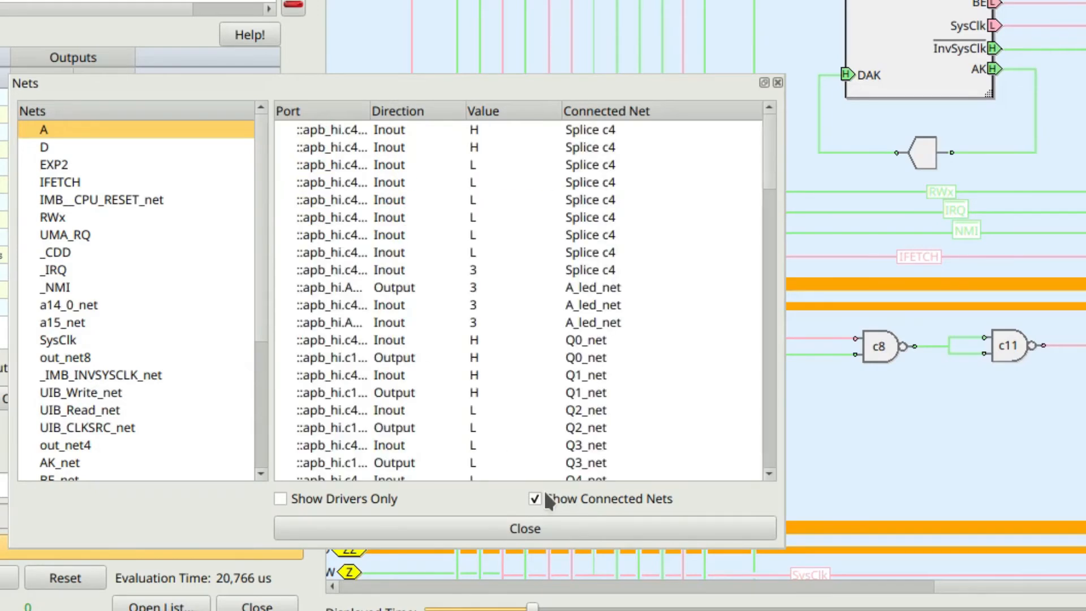
pyautogui.scroll(-1, 537, 381)
pyautogui.scroll(-8, 538, 385)
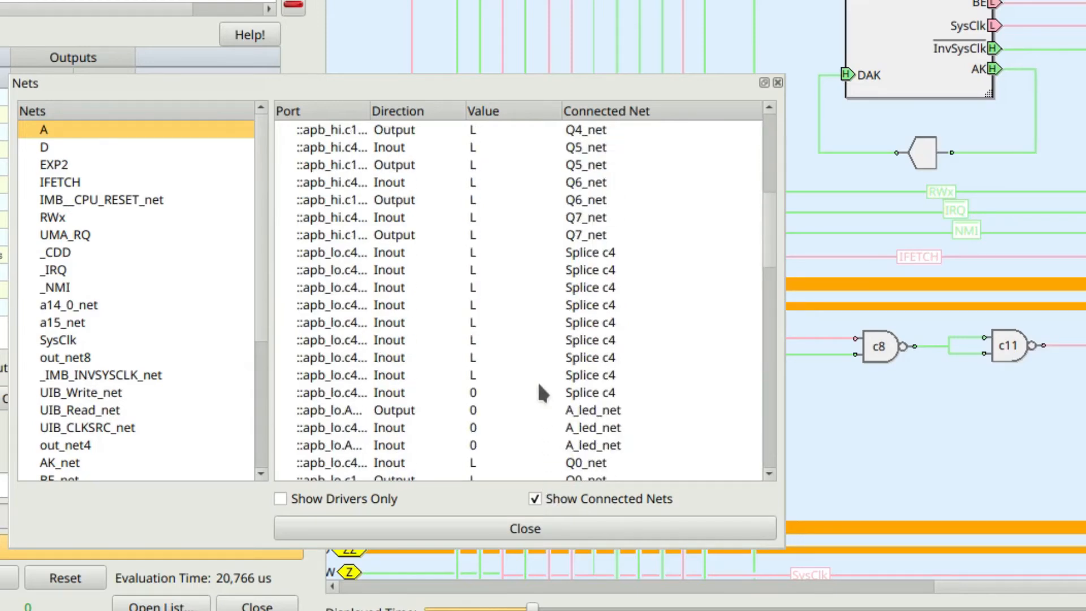
pyautogui.scroll(6, 539, 384)
pyautogui.scroll(-15, 538, 384)
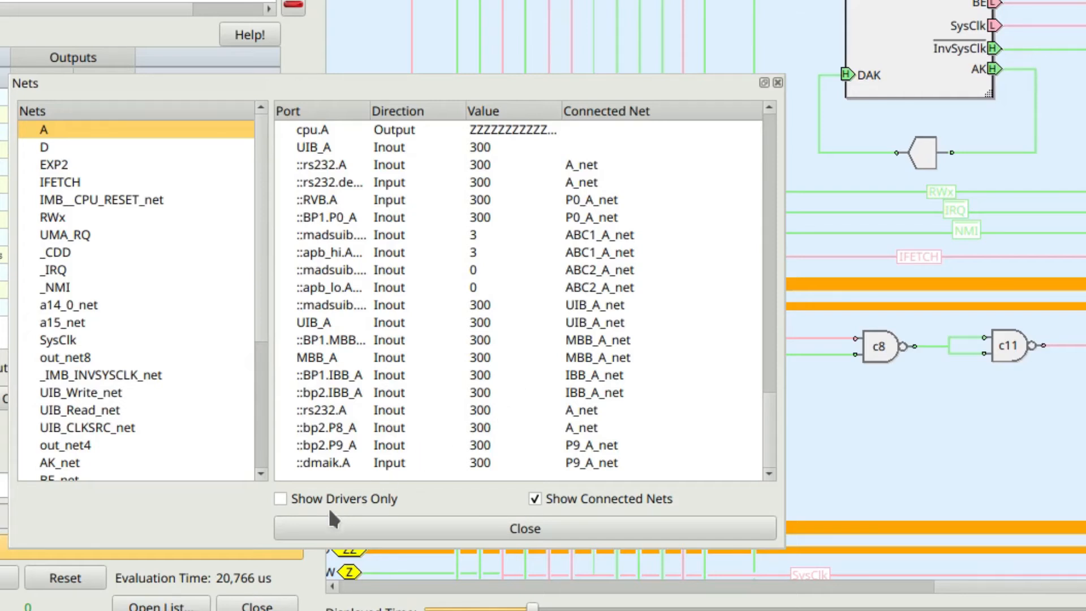
# - Limit net A's port list to drivers only, check the cpu.A driver and close the nets list
pyautogui.click(362, 503)
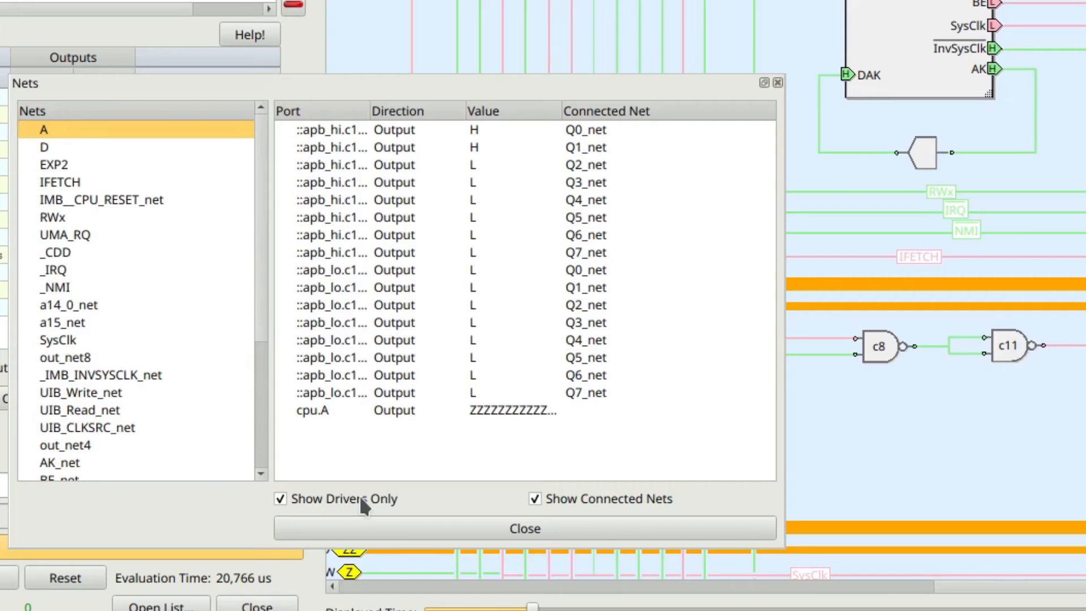
pyautogui.click(325, 413)
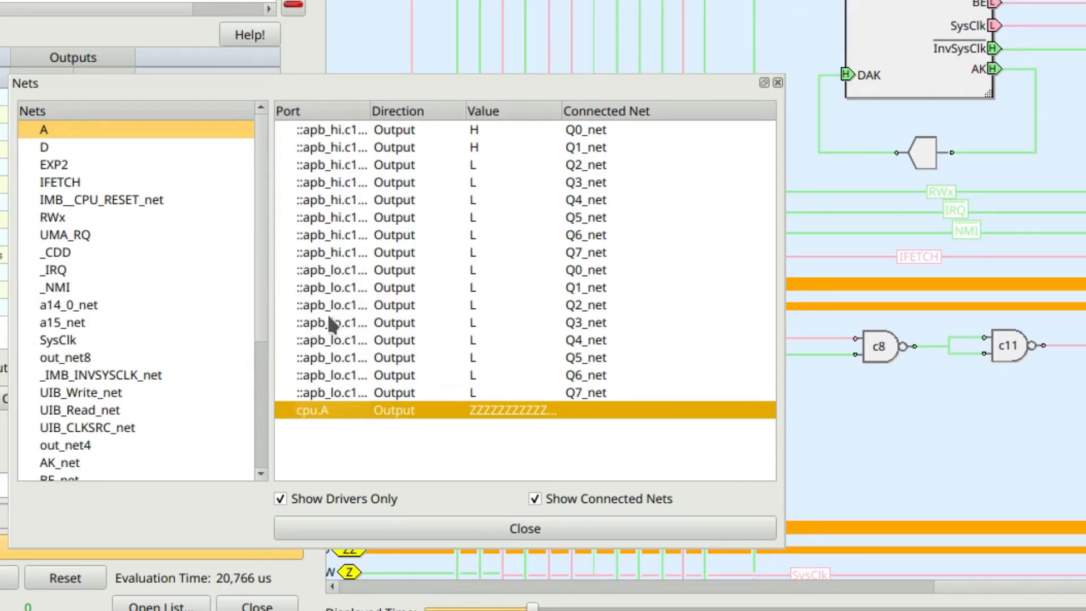
pyautogui.click(561, 525)
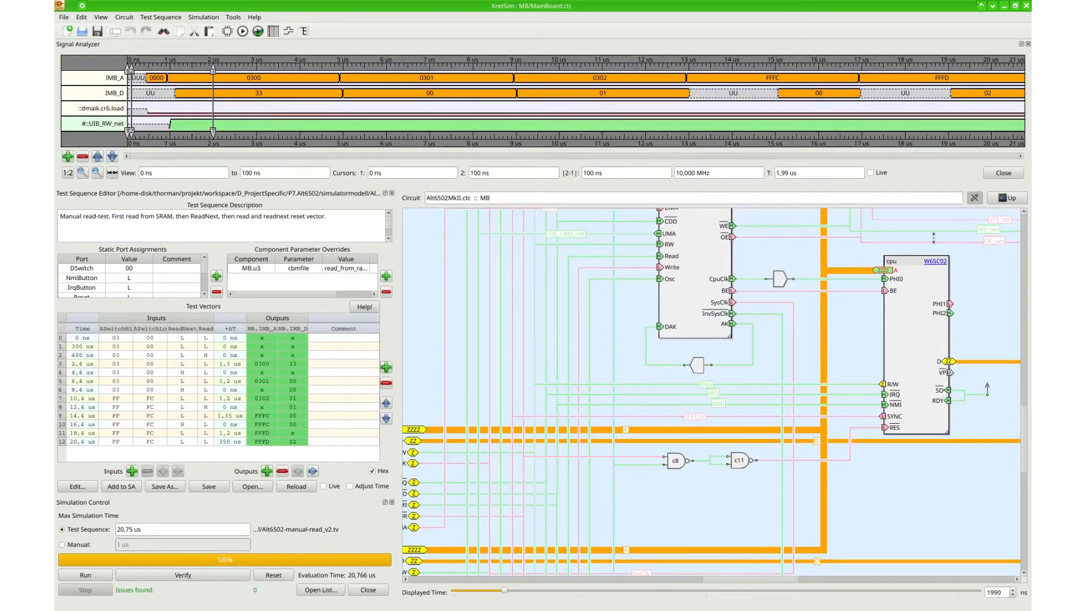
# - Open the apb_lo address panel board from the top-level circuit and select outputs Q0 to Q7 of the ATF22V10C c1
pyautogui.click(1005, 198)
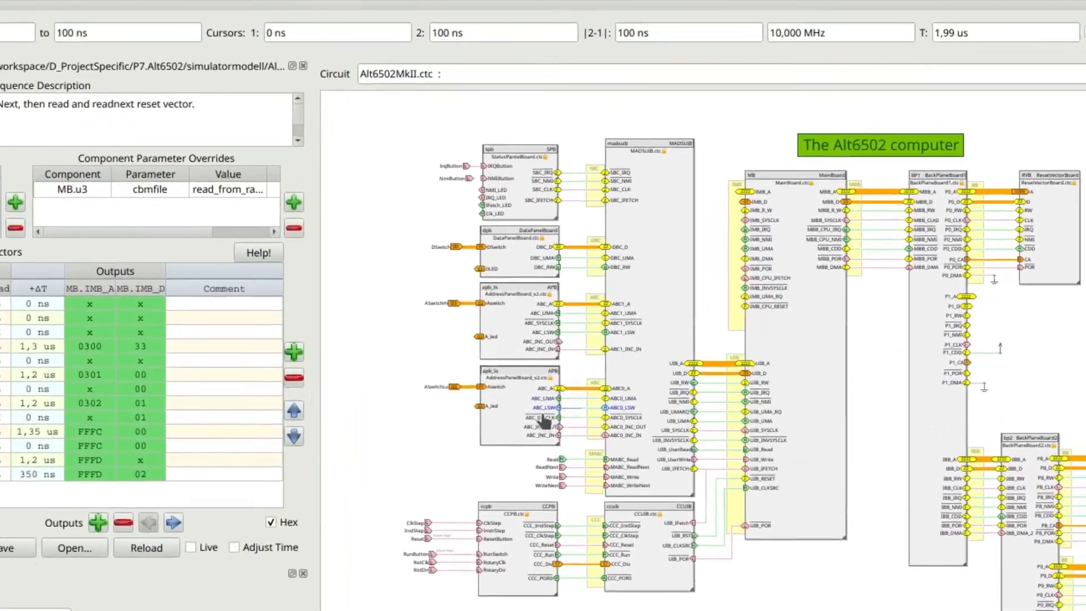
pyautogui.scroll(5, 504, 455)
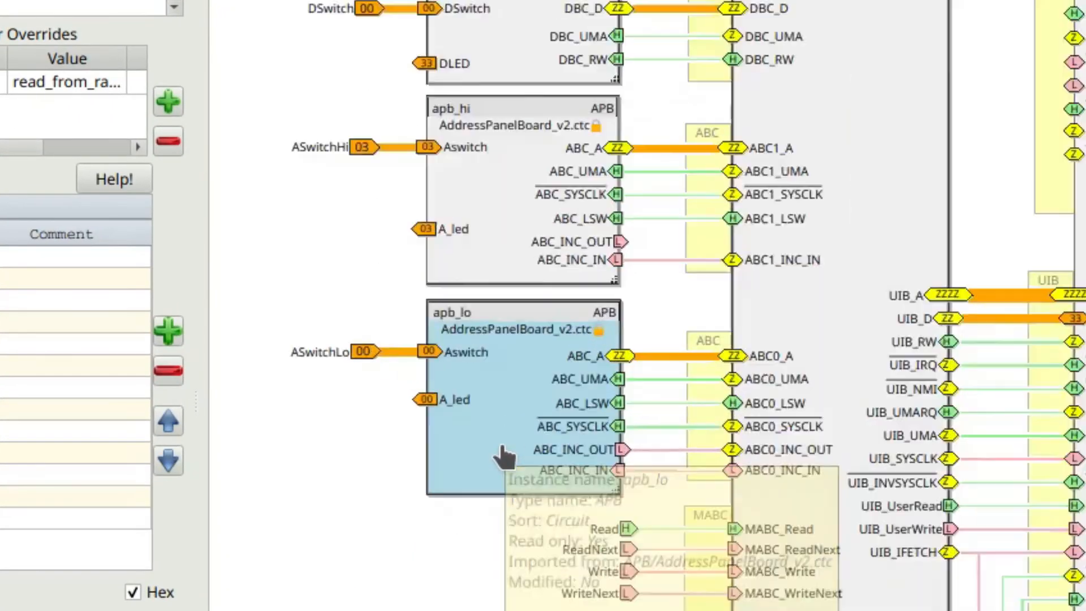
pyautogui.doubleClick(503, 455)
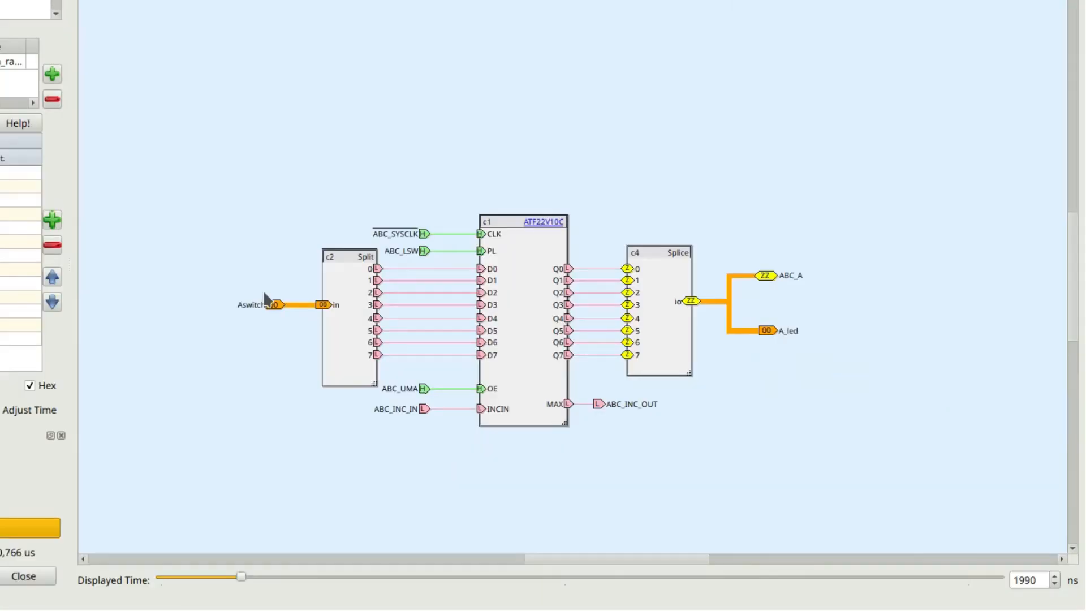
pyautogui.scroll(3, 560, 334)
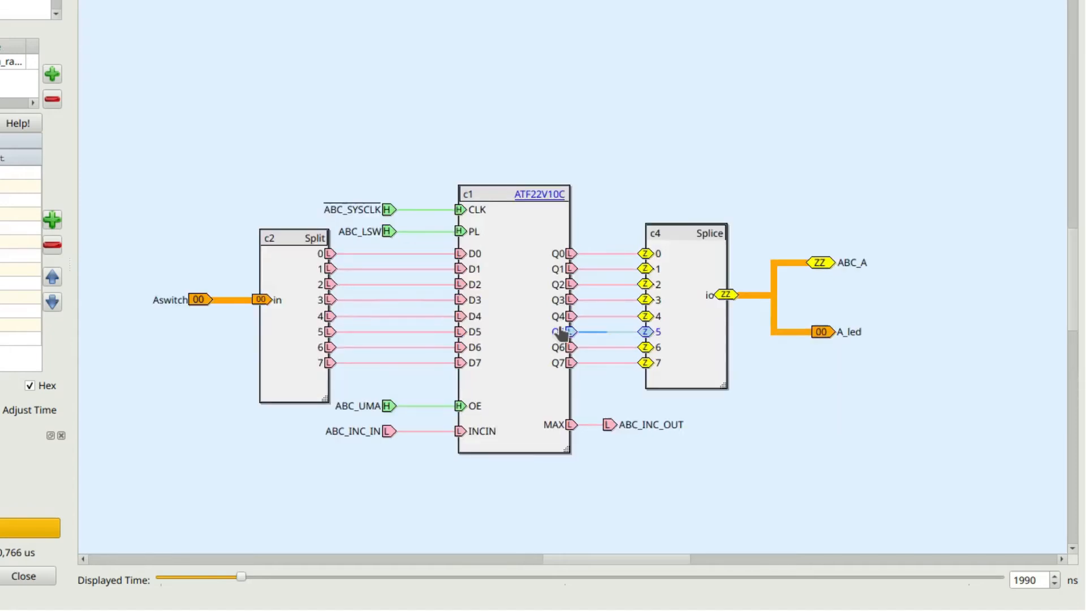
pyautogui.scroll(1, 560, 334)
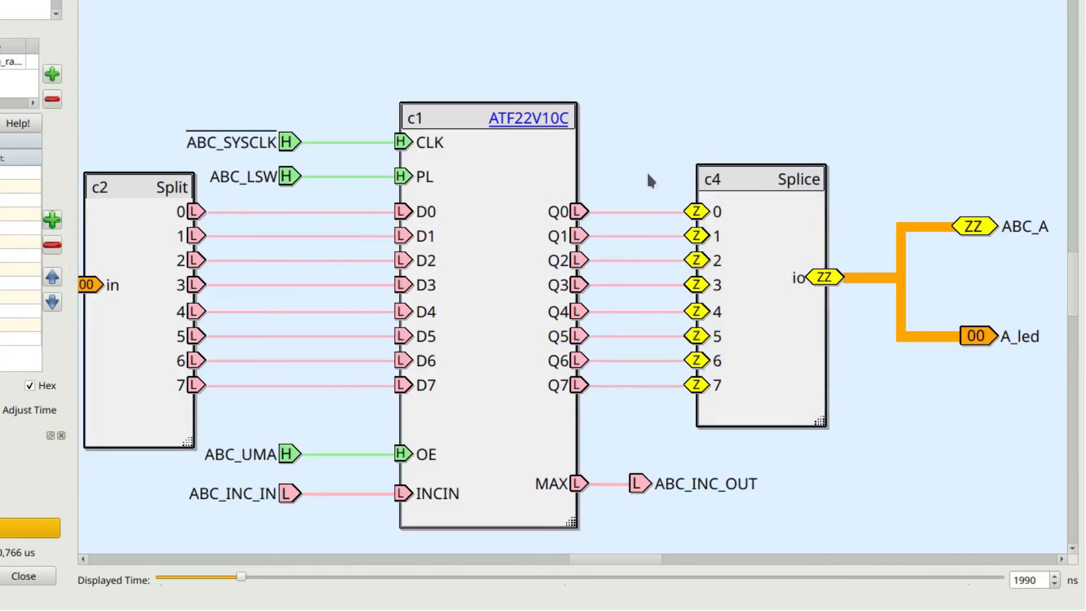
pyautogui.moveTo(647, 172); pyautogui.dragTo(568, 417)
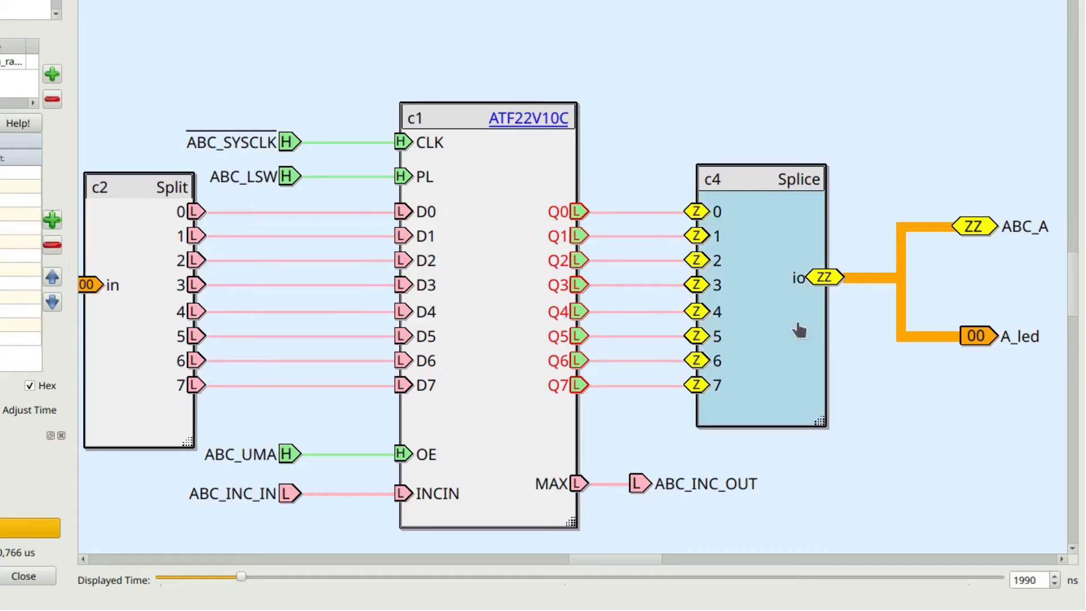
pyautogui.moveTo(799, 329)
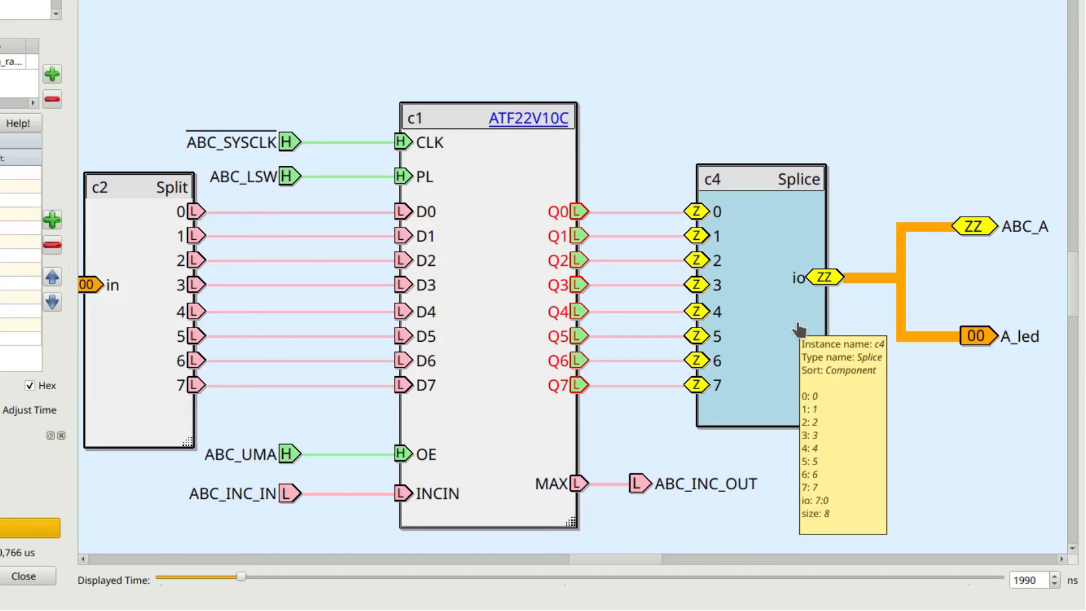
# - Show the drive status of the net on splice c4's io port, review its drivers and close the list
pyautogui.rightClick(865, 278)
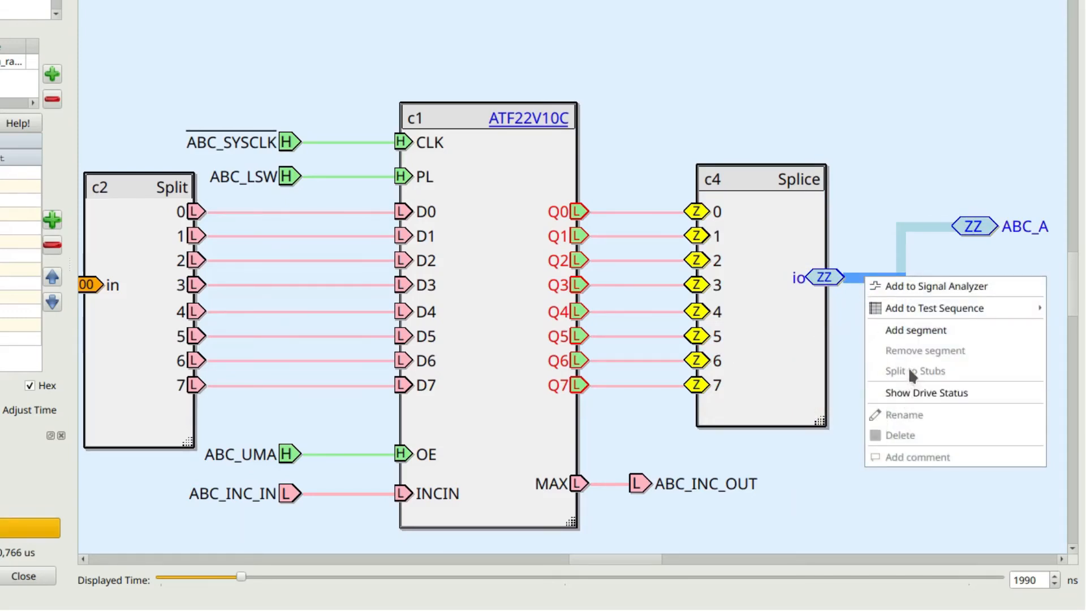
pyautogui.click(905, 390)
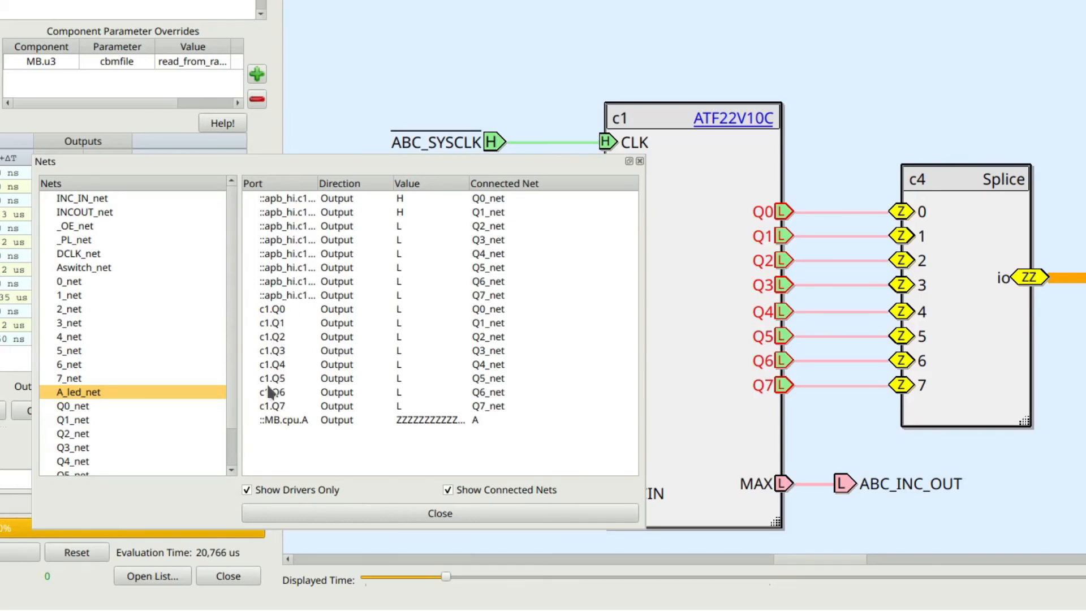
pyautogui.click(308, 510)
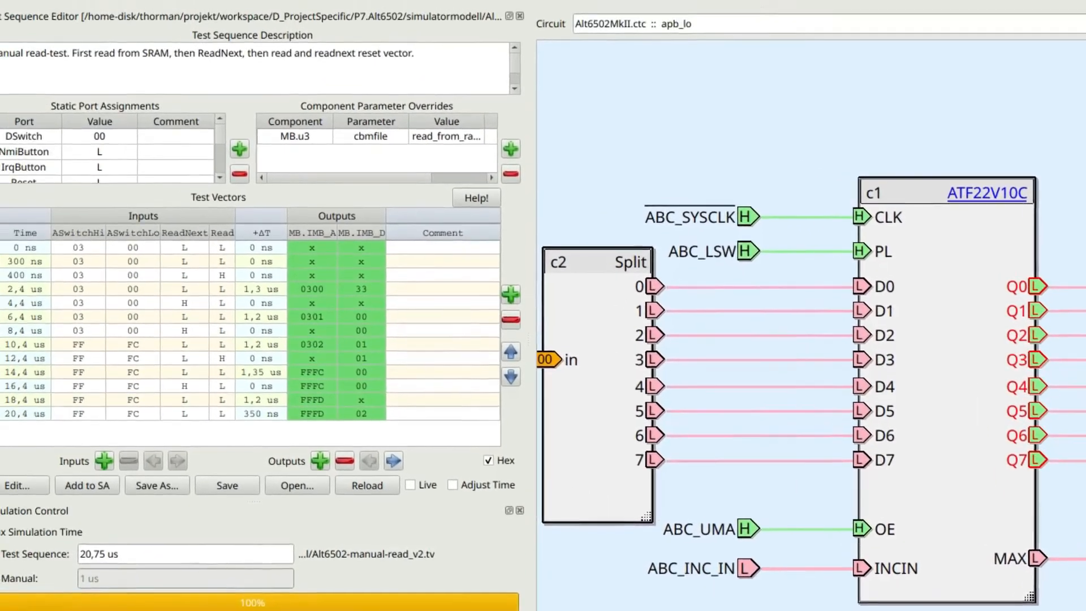
# - Go to the time of the 8,4 us test vector and advance vector by vector to 14,4 us
pyautogui.click(134, 337)
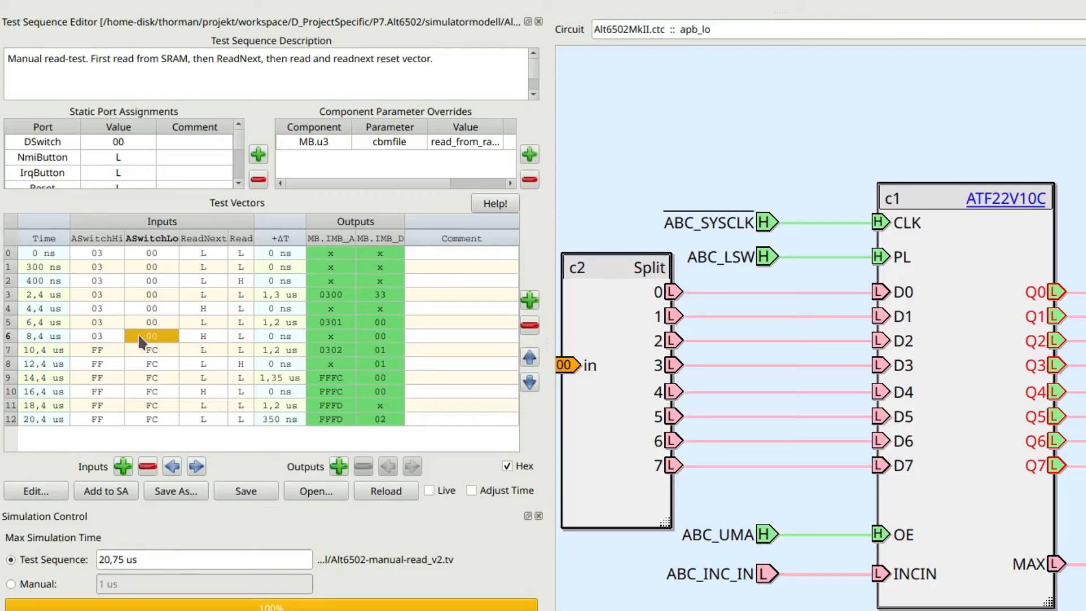
pyautogui.rightClick(144, 331)
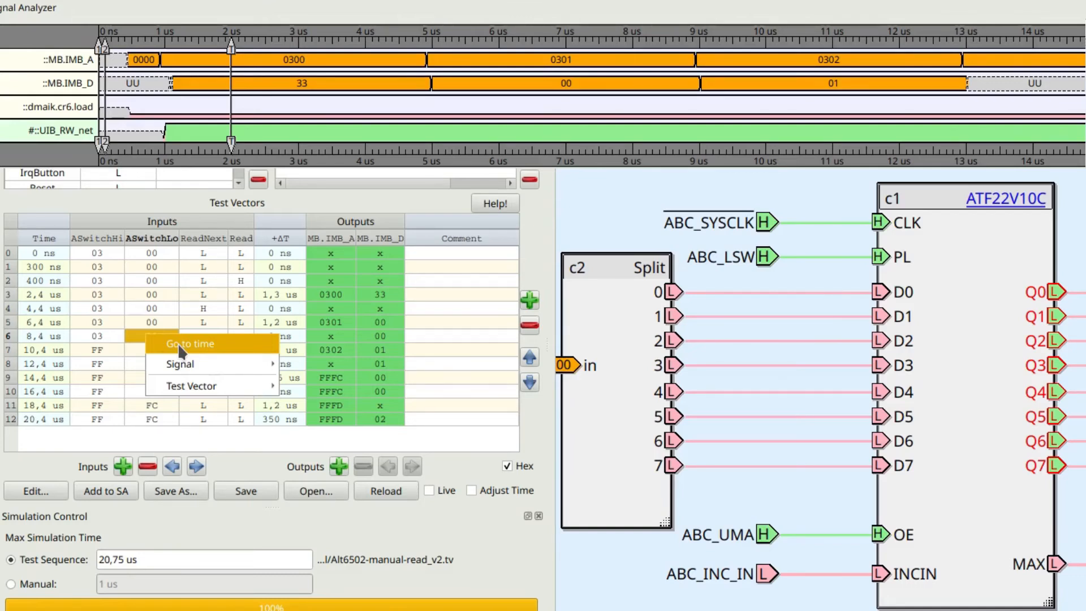
pyautogui.click(178, 343)
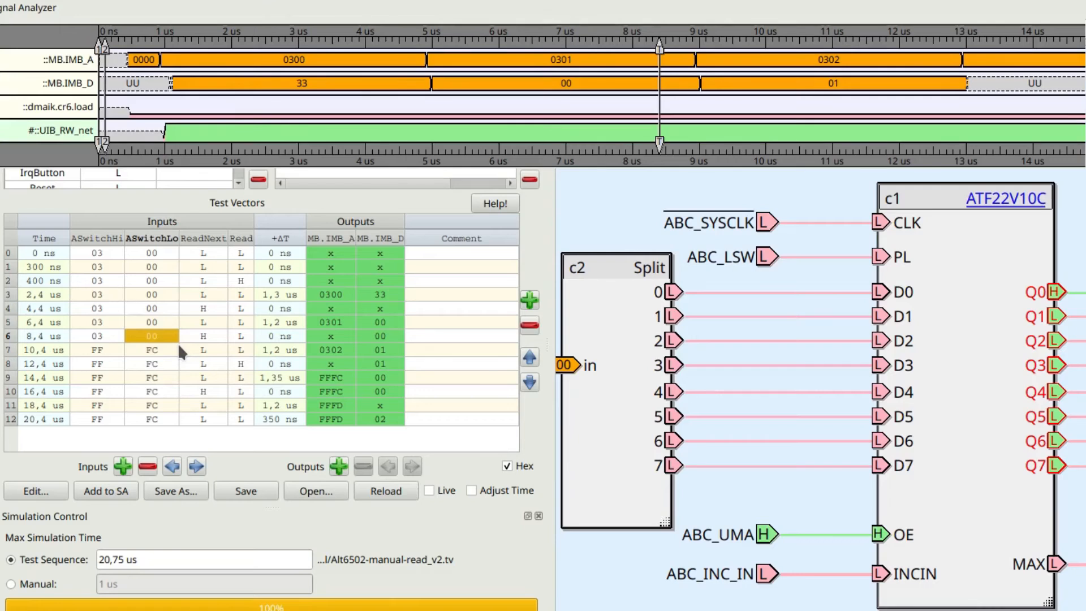
pyautogui.press('Down')
pyautogui.press('t')
pyautogui.press('Down')
pyautogui.press('t')
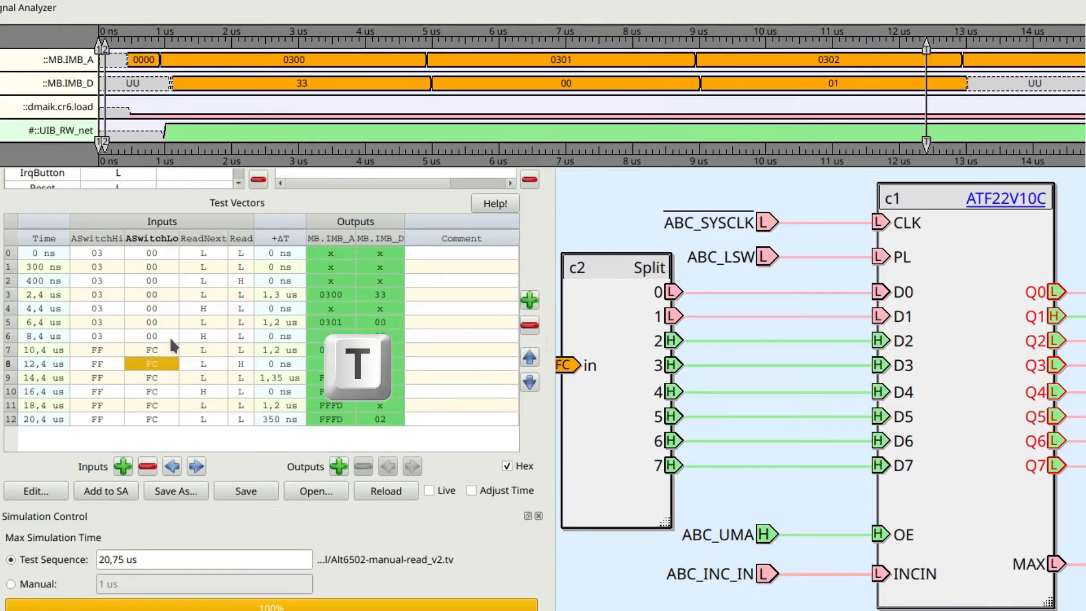
pyautogui.press('Down')
pyautogui.press('t')
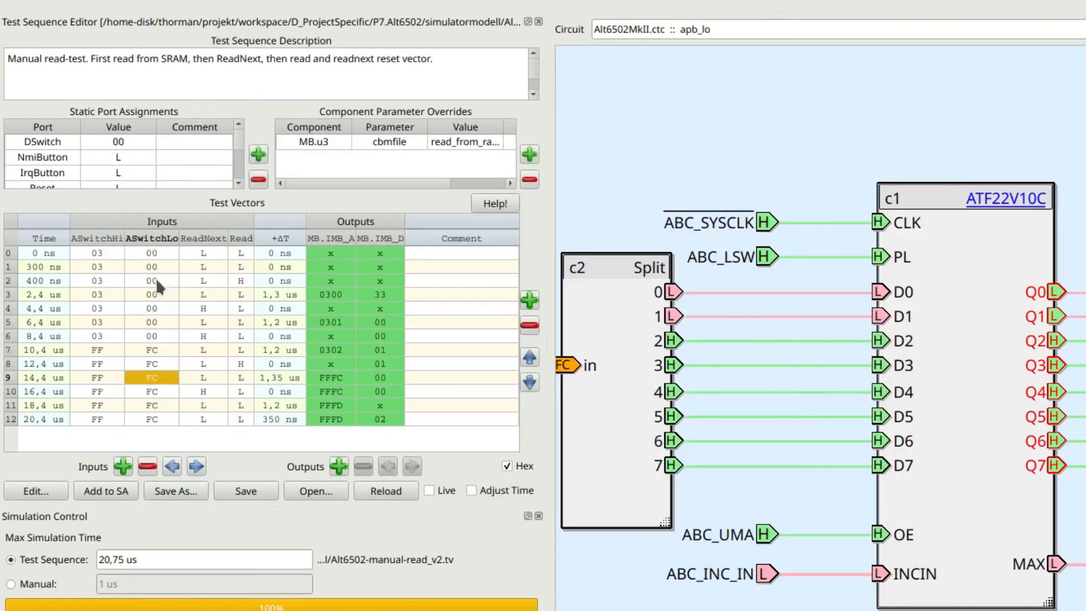
# - Examine the signal options available for the ASwitchLo input column, such as reassign, insert, remove and move
pyautogui.rightClick(160, 243)
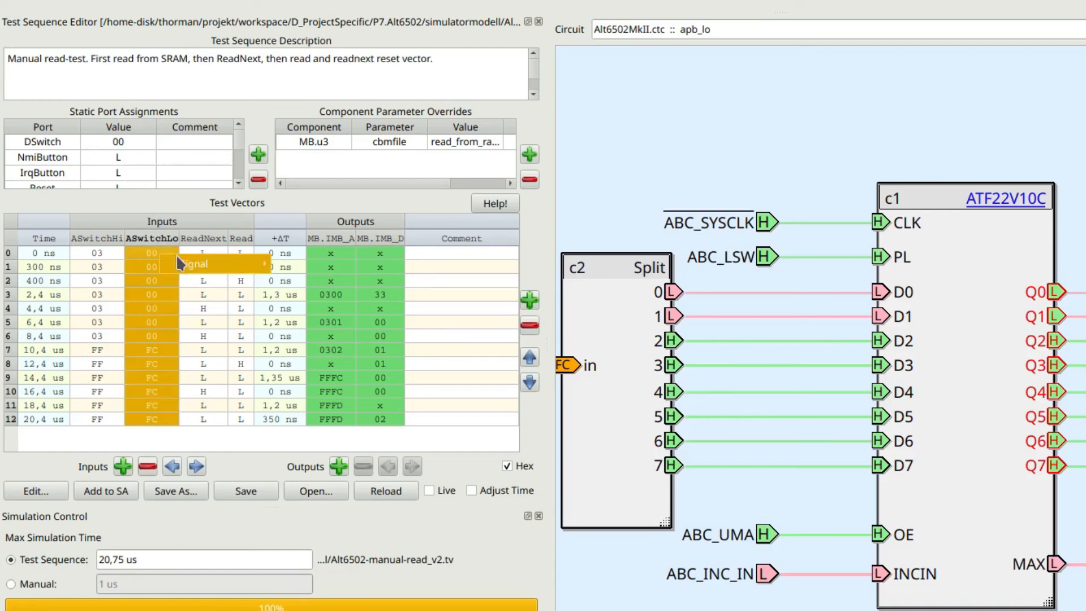
pyautogui.moveTo(186, 264)
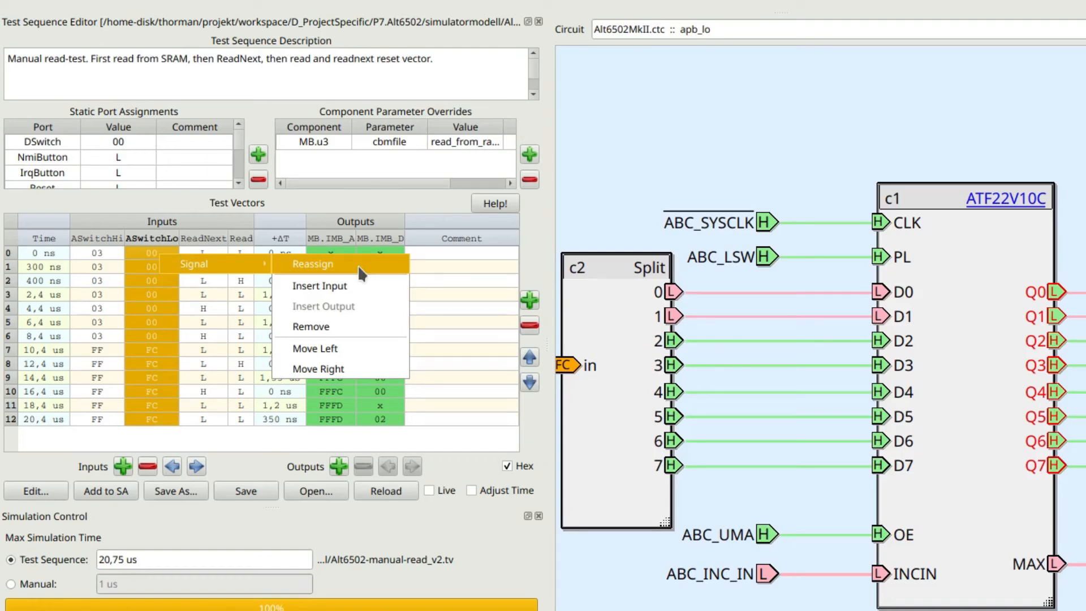
pyautogui.click(330, 202)
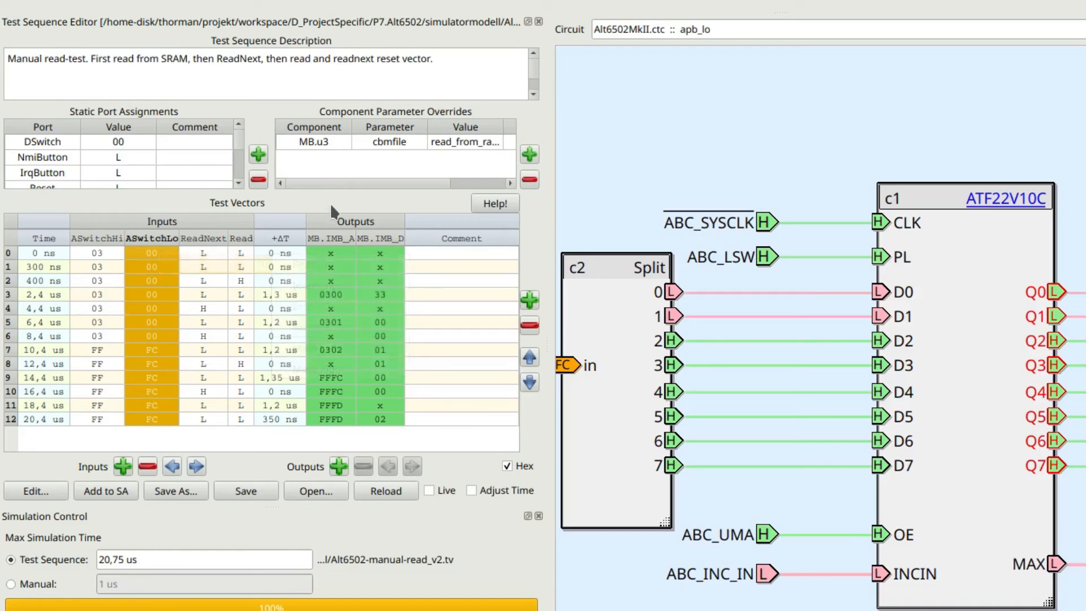
# - Open the test sequence file in Emacs, add the comment "This was added in a text editor" below the description and save it
pyautogui.click(48, 489)
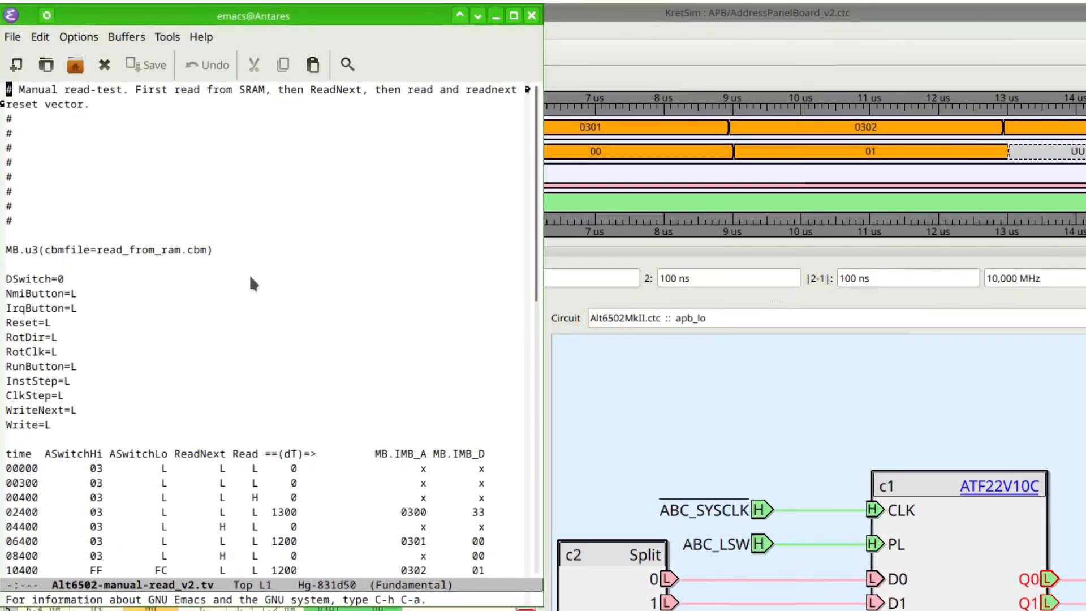
pyautogui.press('Down')
pyautogui.press('Down')
pyautogui.press('End')
pyautogui.write('This w')
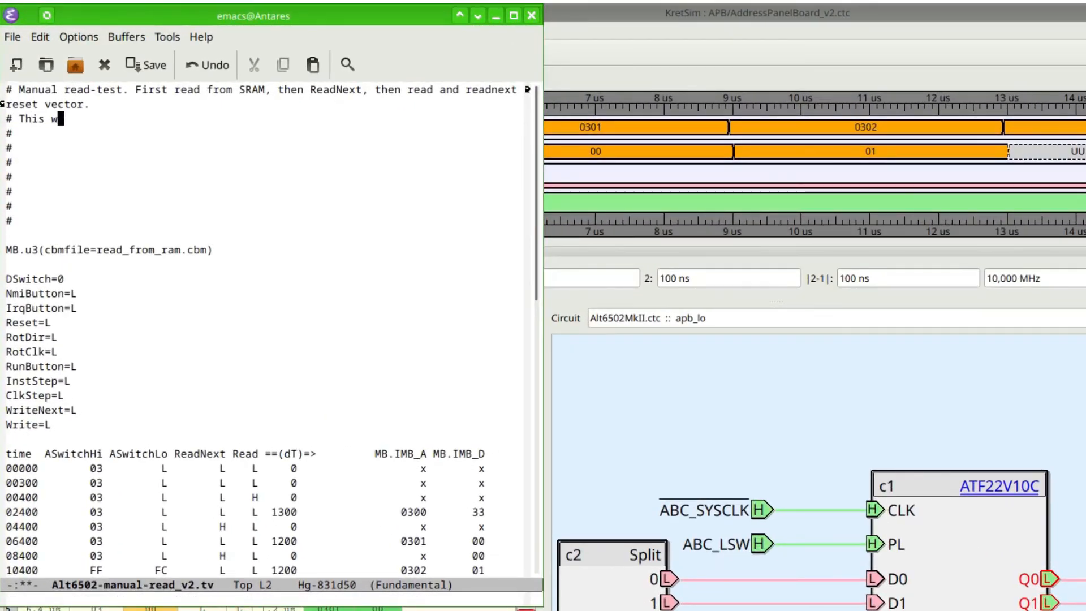
pyautogui.write('as added in a text edi')
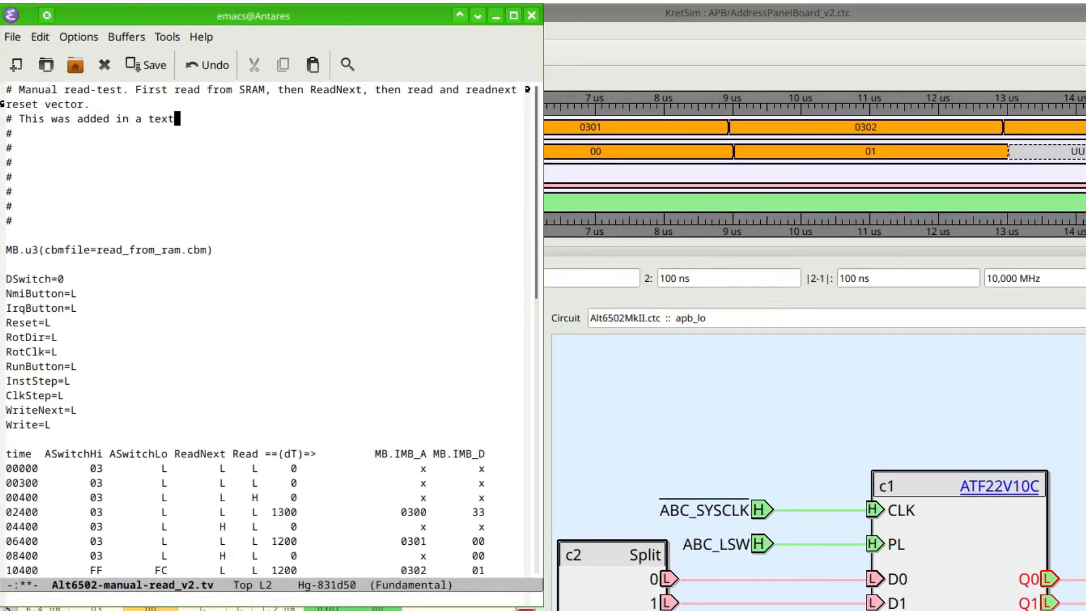
pyautogui.write('tor')
pyautogui.hotkey('ctrl', 'x')
pyautogui.hotkey('ctrl', 's')
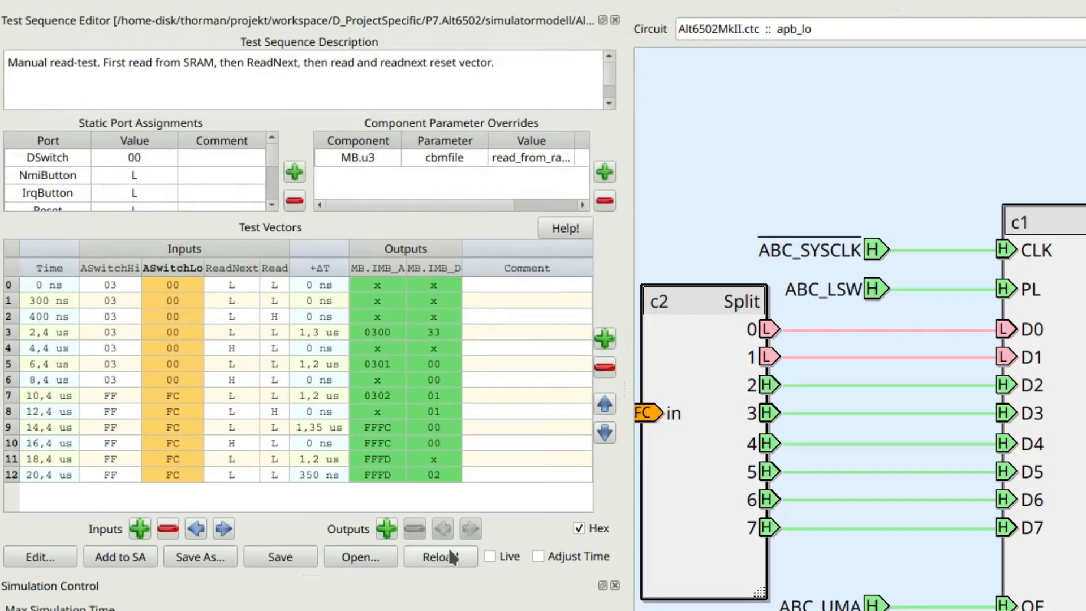
# - Reload the test sequence in KretSim and check the added line in its description
pyautogui.click(439, 572)
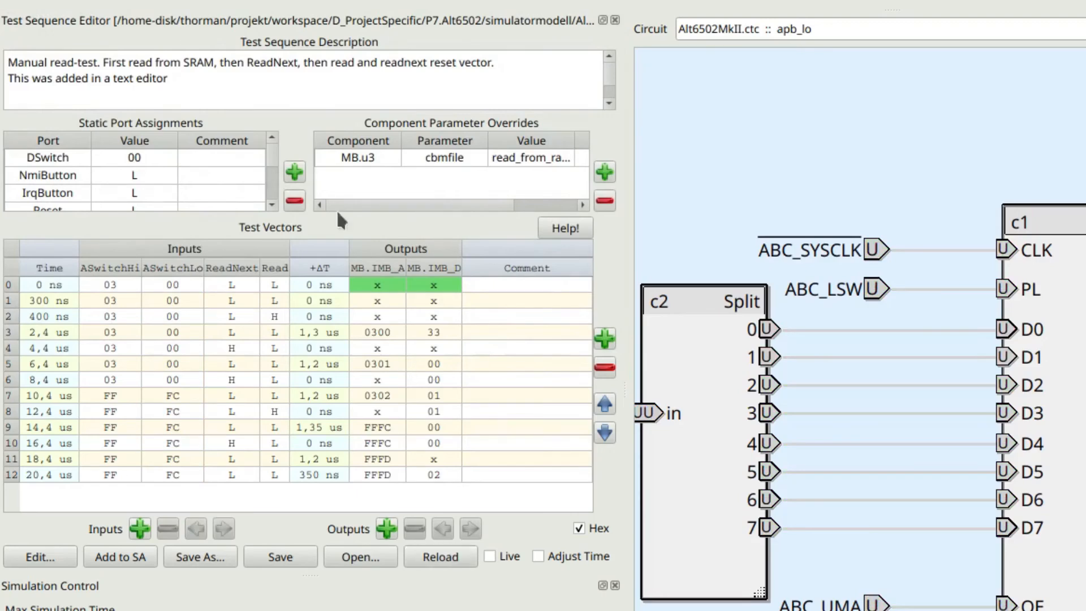
pyautogui.moveTo(169, 79); pyautogui.dragTo(8, 79)
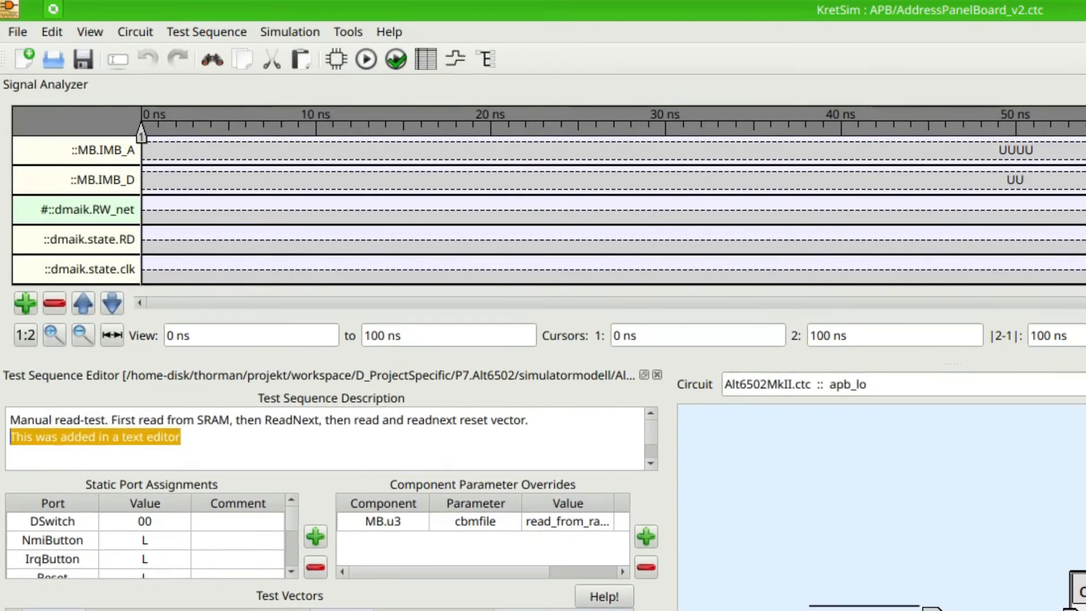
pyautogui.click(185, 163)
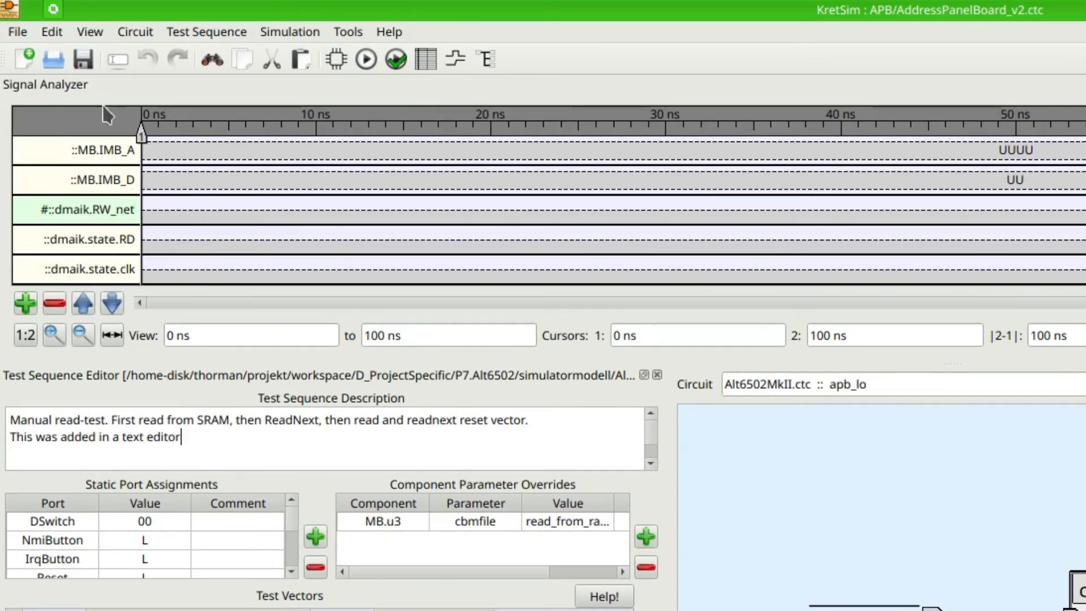
# - Open the preferences, check the external text editor setting and accept it as it is
pyautogui.click(18, 29)
pyautogui.click(20, 159)
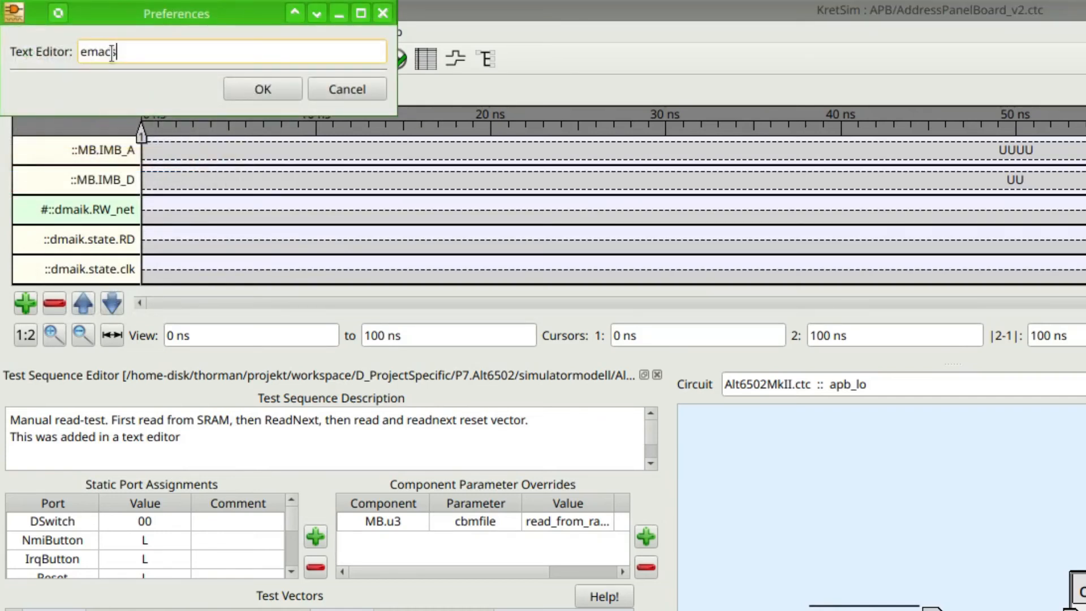
pyautogui.moveTo(114, 52); pyautogui.dragTo(74, 56)
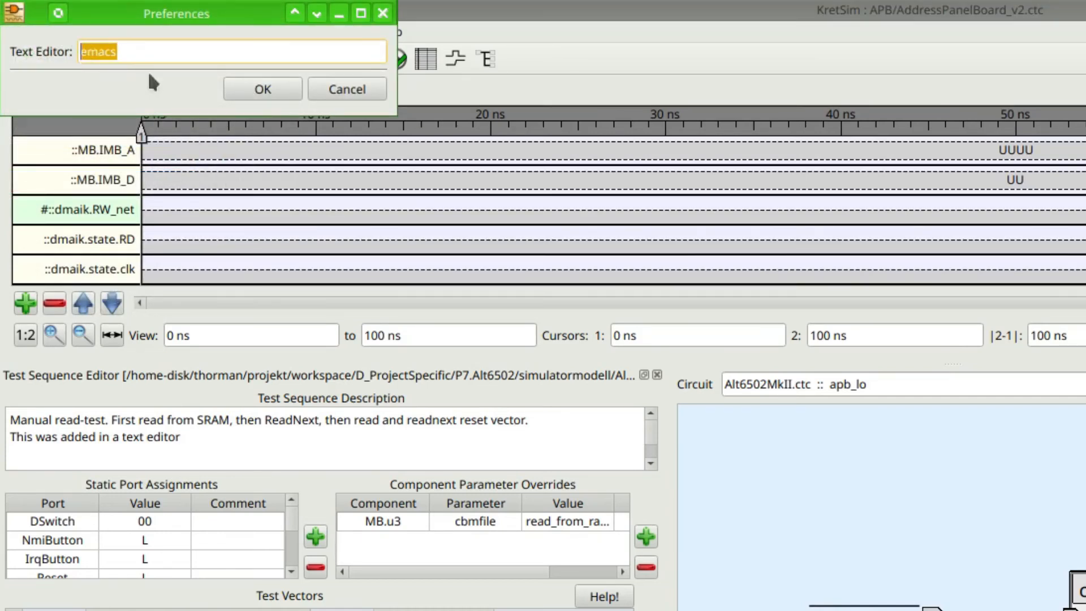
pyautogui.click(252, 92)
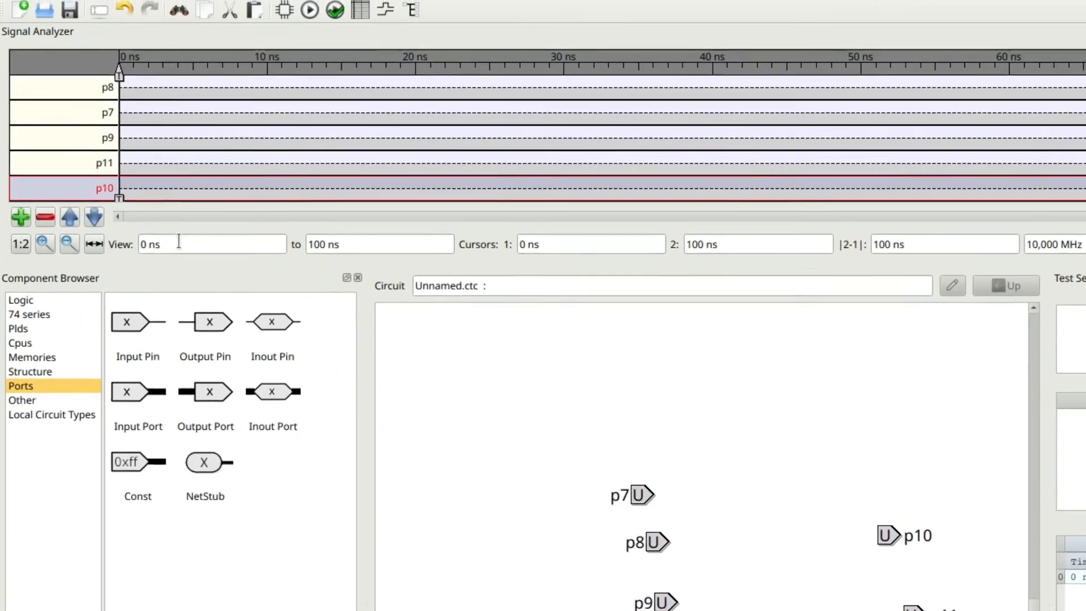
# - Set the Signal Analyzer's view range from 1 us to 10 us
pyautogui.moveTo(68, 140); pyautogui.dragTo(0, 123)
pyautogui.write('1 us')
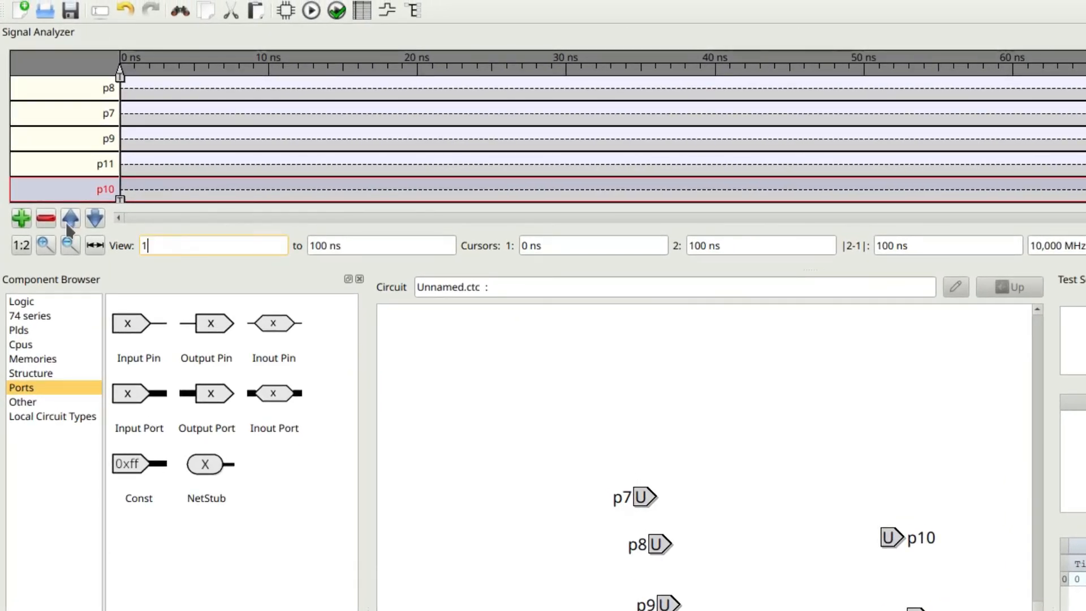
pyautogui.press('Tab')
pyautogui.write('1 us')
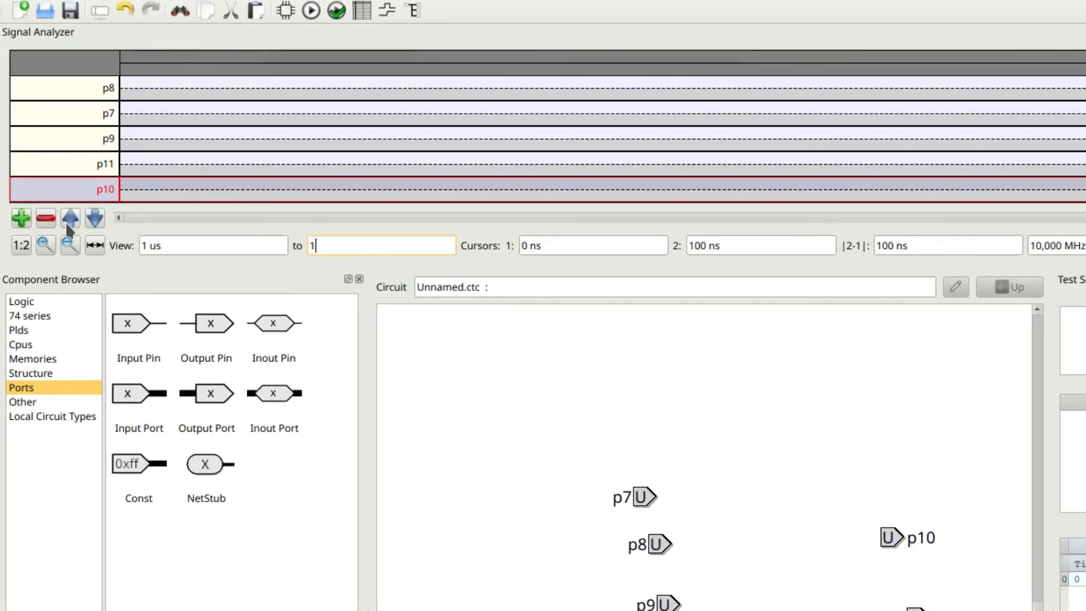
pyautogui.press('BackSpace')
pyautogui.press('BackSpace')
pyautogui.press('BackSpace')
pyautogui.press('Tab')
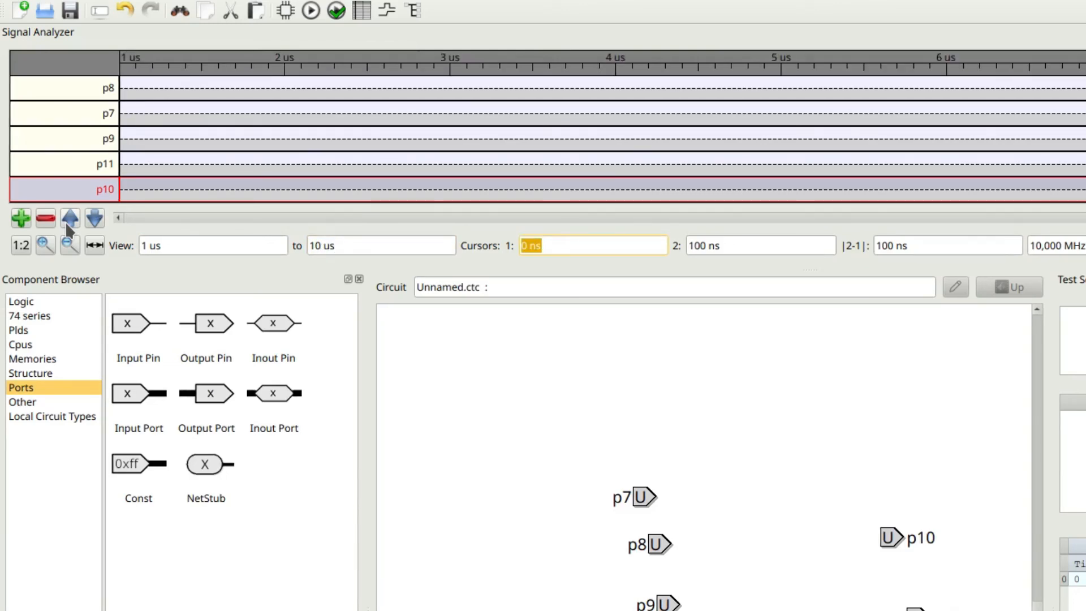
# - Move cursor T to about 3 us in the Signal Analyzer and advance it in several jumps to about 5 us
pyautogui.rightClick(444, 124)
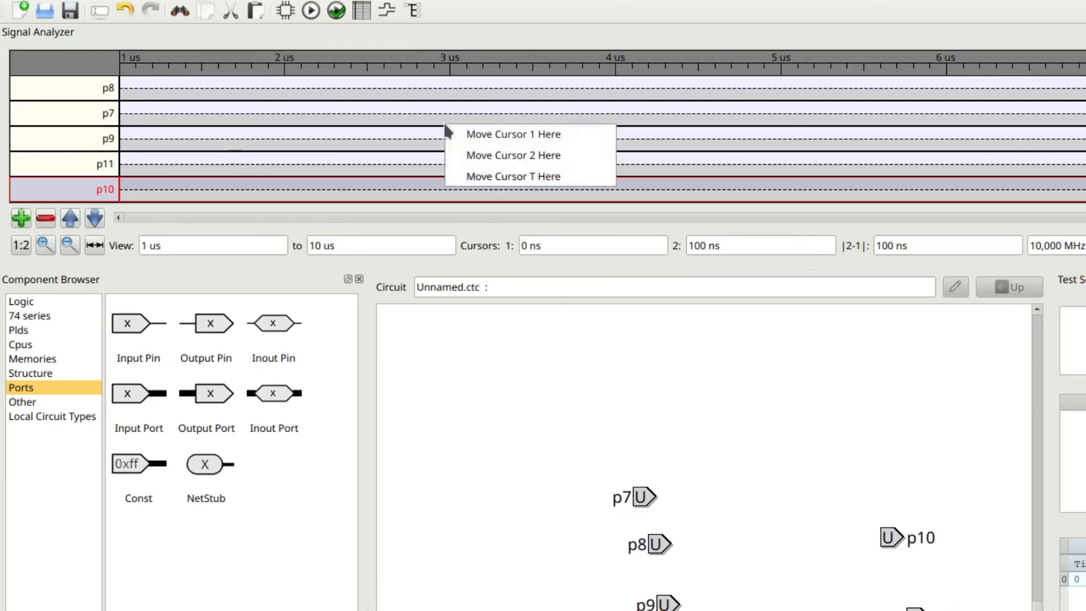
pyautogui.click(484, 175)
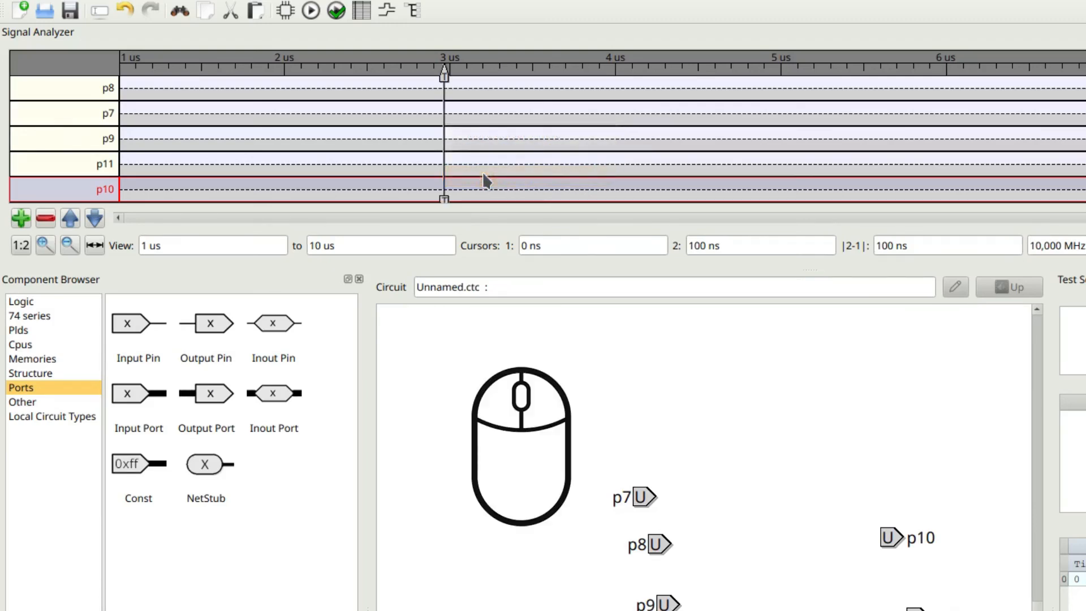
pyautogui.middleClick(486, 139)
pyautogui.middleClick(562, 140)
pyautogui.middleClick(673, 143)
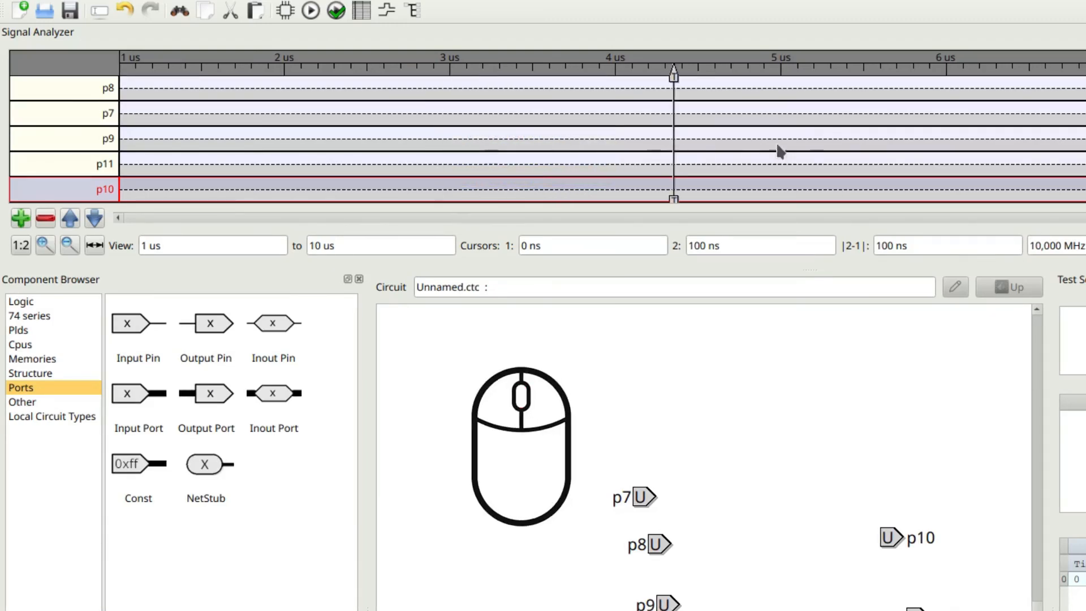
pyautogui.middleClick(799, 144)
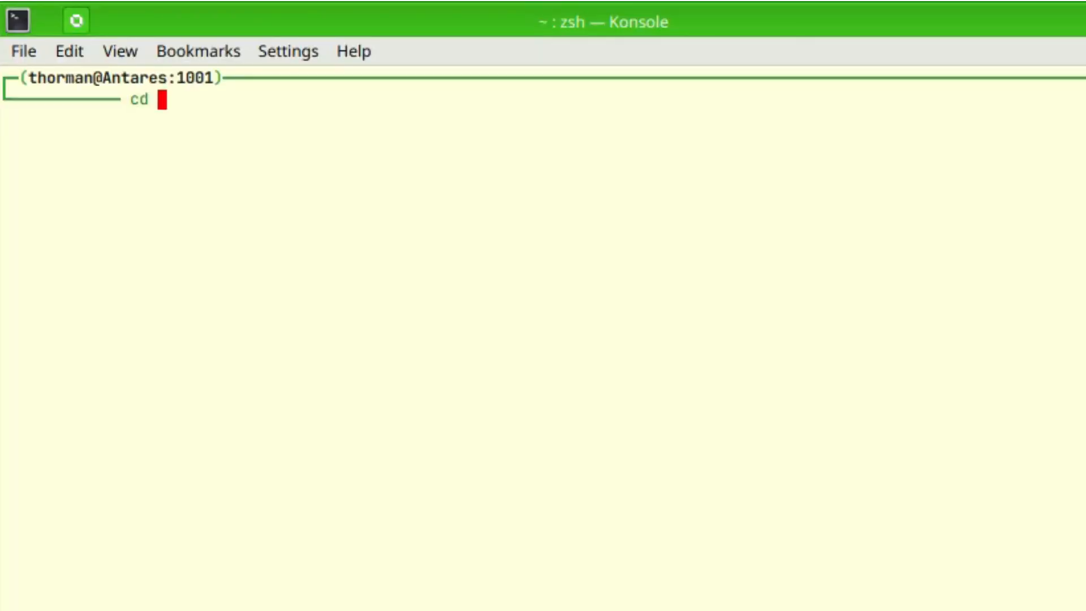
# - Switch to Konsole, change to the ~kretsim/exempel directory and print the help text with kretsim -h
pyautogui.write('~kretsim/exempel')
pyautogui.press('Return')
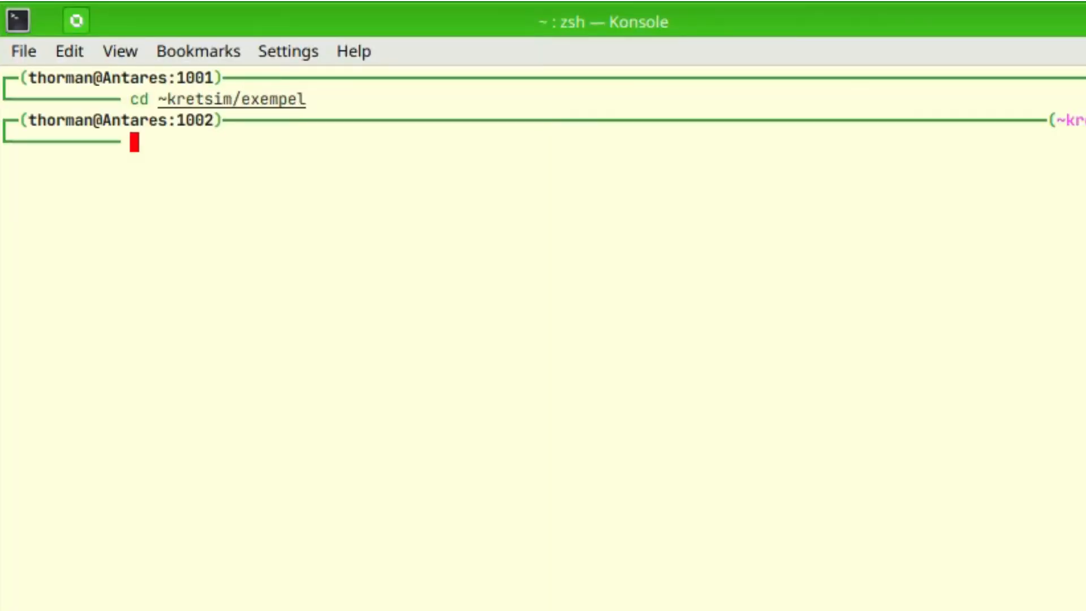
pyautogui.write('kretsim -h')
pyautogui.press('Return')
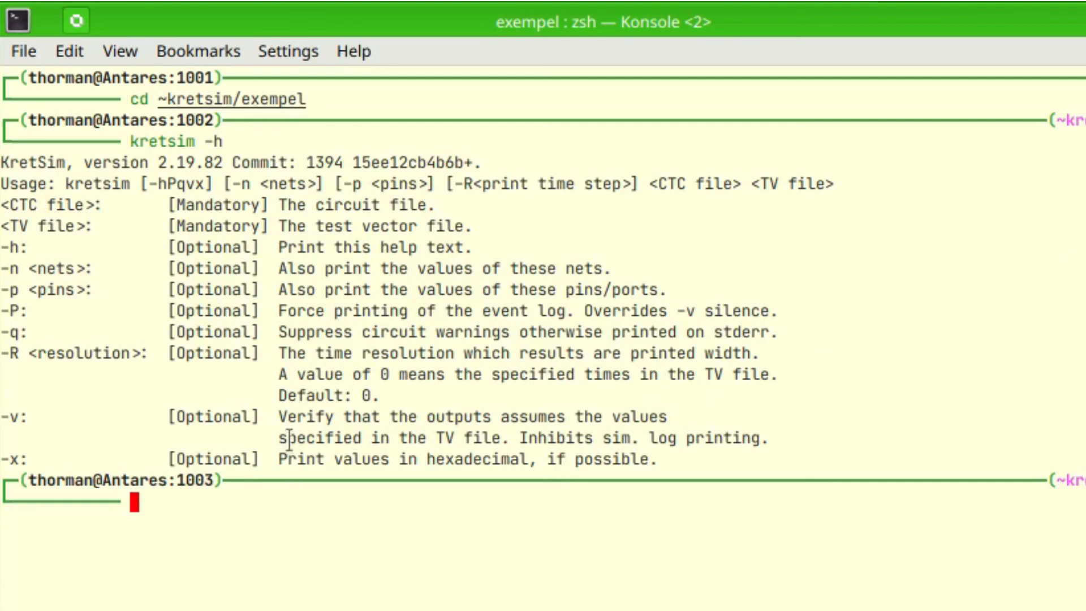
# - Examine the descriptions of the -x and -q options in the kretsim help text
pyautogui.moveTo(3, 463); pyautogui.dragTo(790, 460)
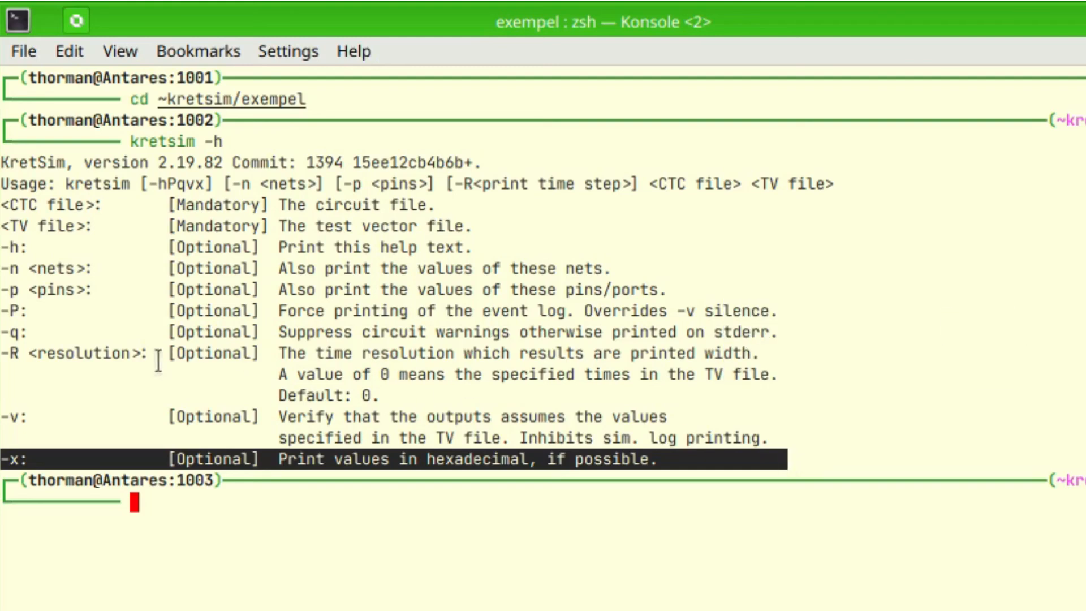
pyautogui.moveTo(4, 332); pyautogui.dragTo(817, 331)
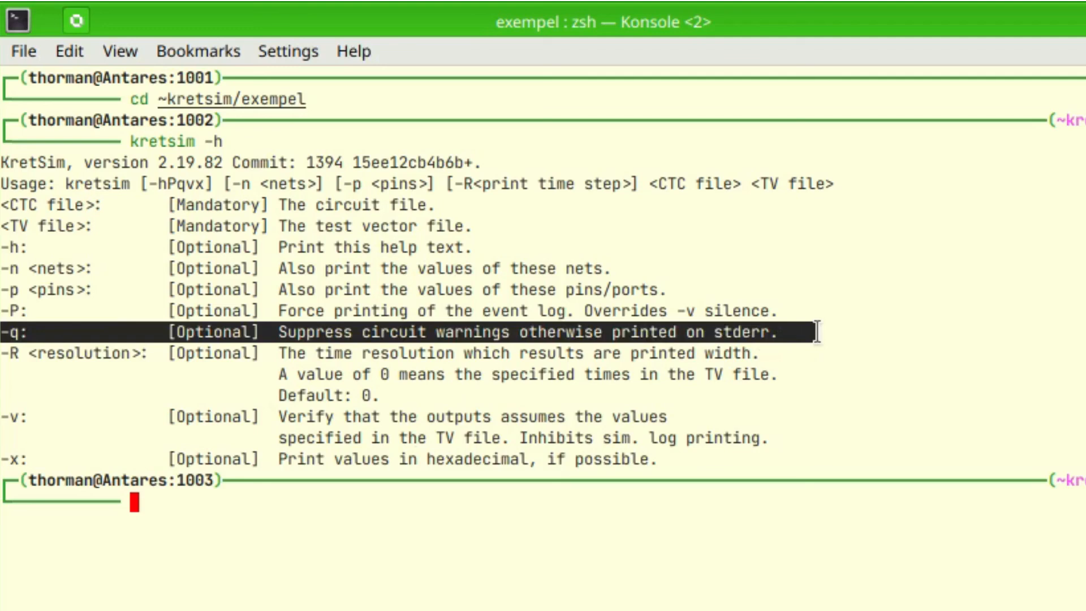
pyautogui.click(558, 569)
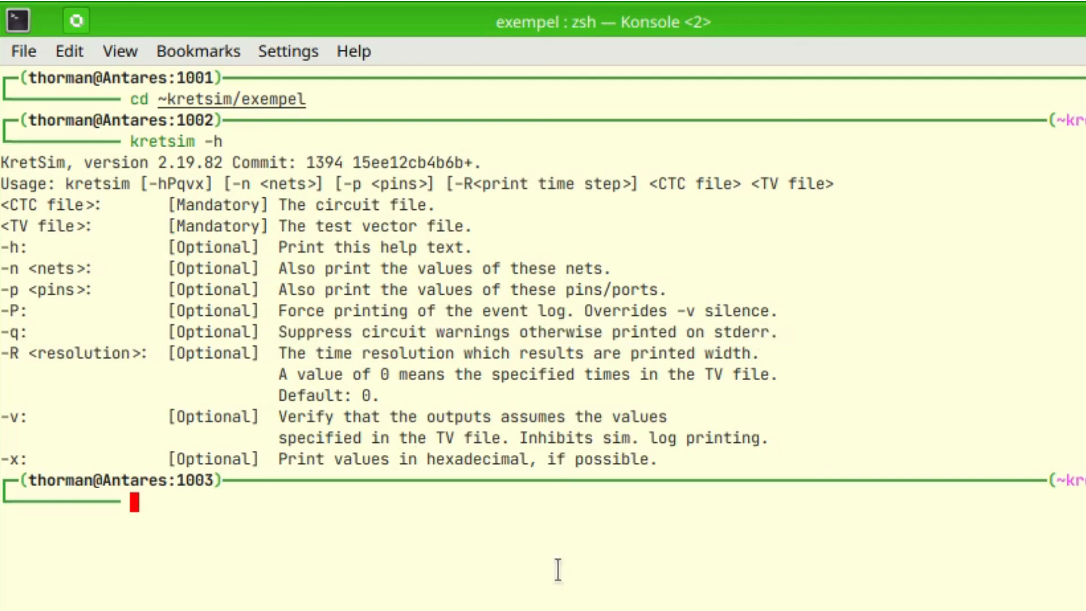
# - Run kretsim on and_test.ctc with the test vector file and_test.tv and examine the printed simulation table
pyautogui.write('kretsim and_t')
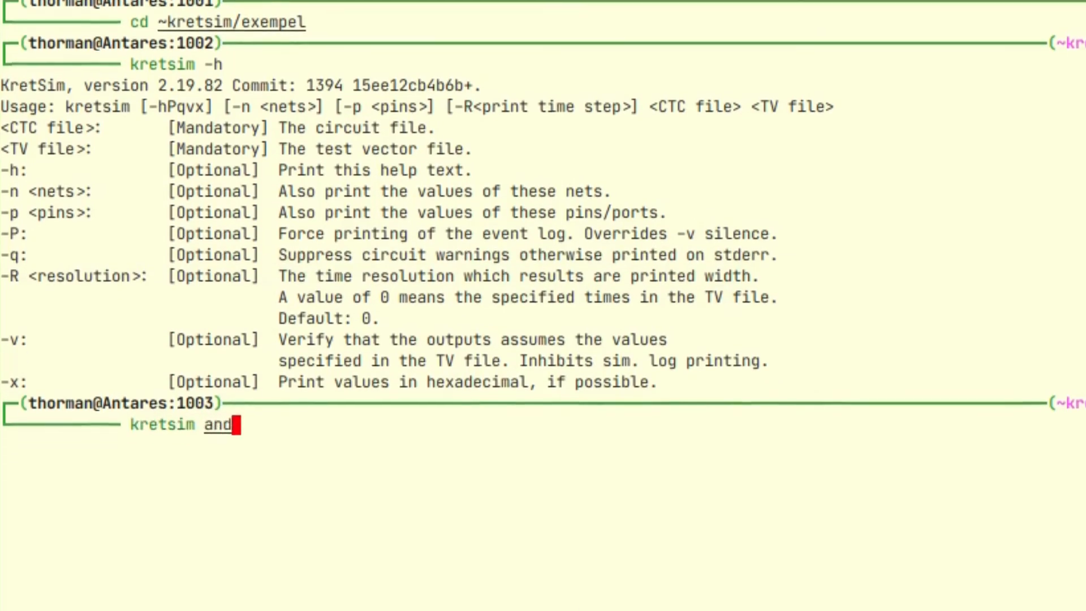
pyautogui.write('est.ctc ')
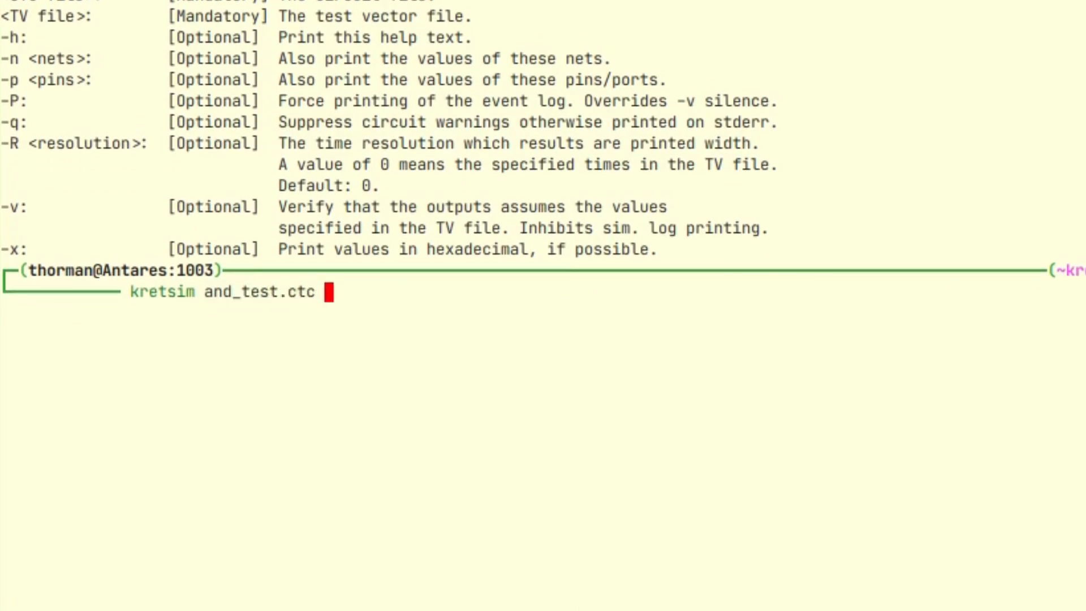
pyautogui.write('and_tes')
pyautogui.press('Tab')
pyautogui.write('.tv')
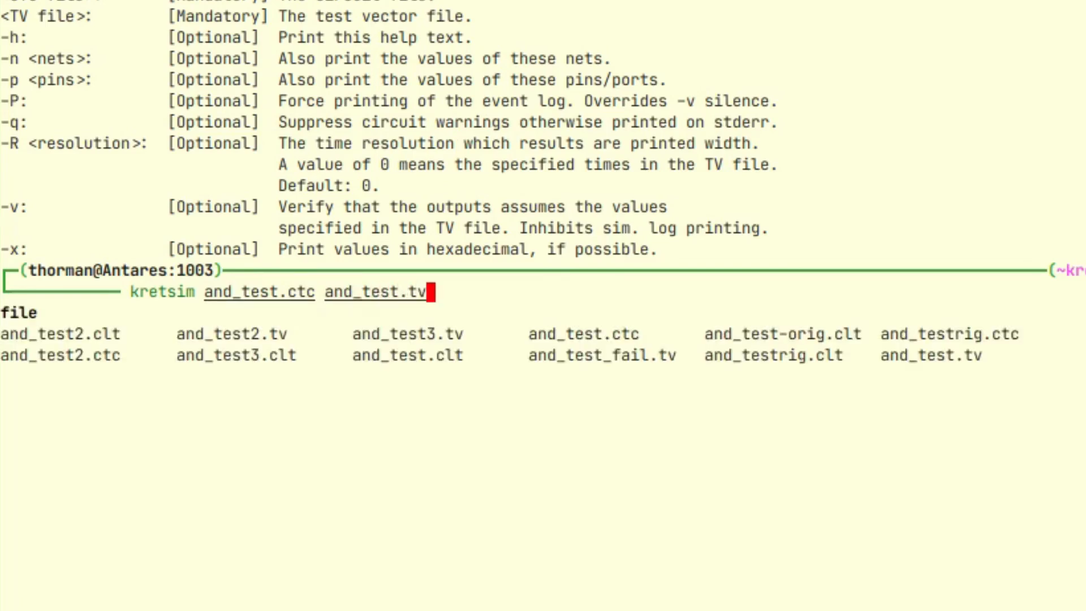
pyautogui.press('Tab')
pyautogui.press('Return')
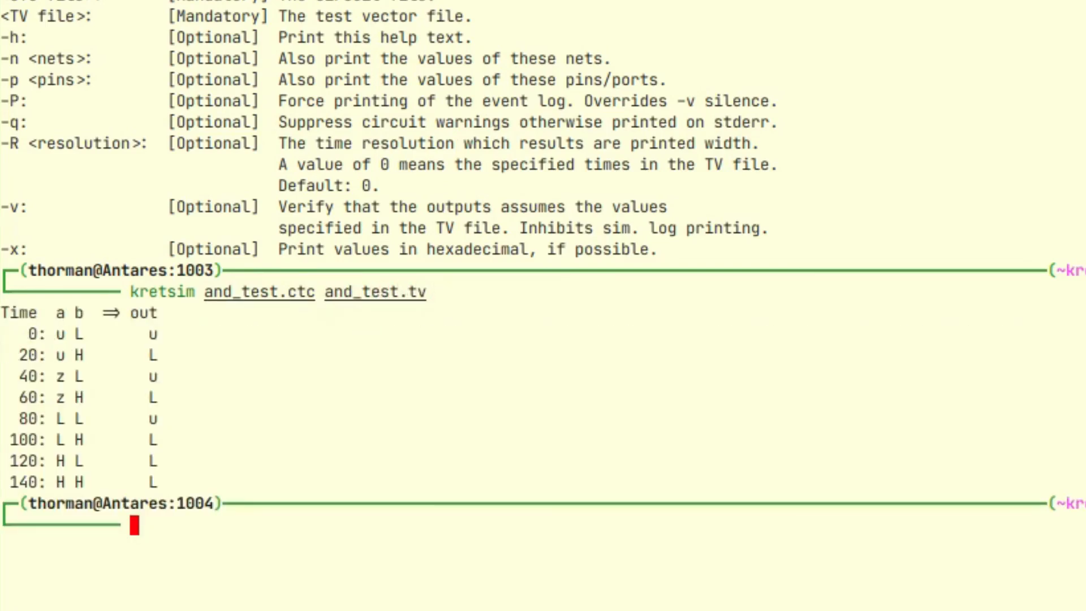
pyautogui.moveTo(167, 479); pyautogui.dragTo(6, 312)
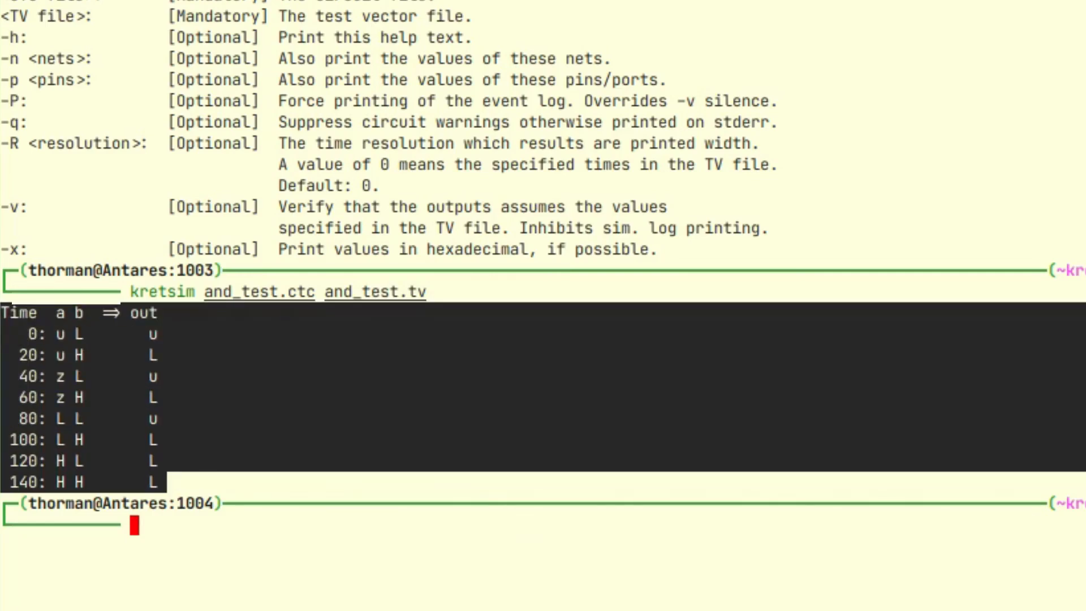
pyautogui.click(315, 401)
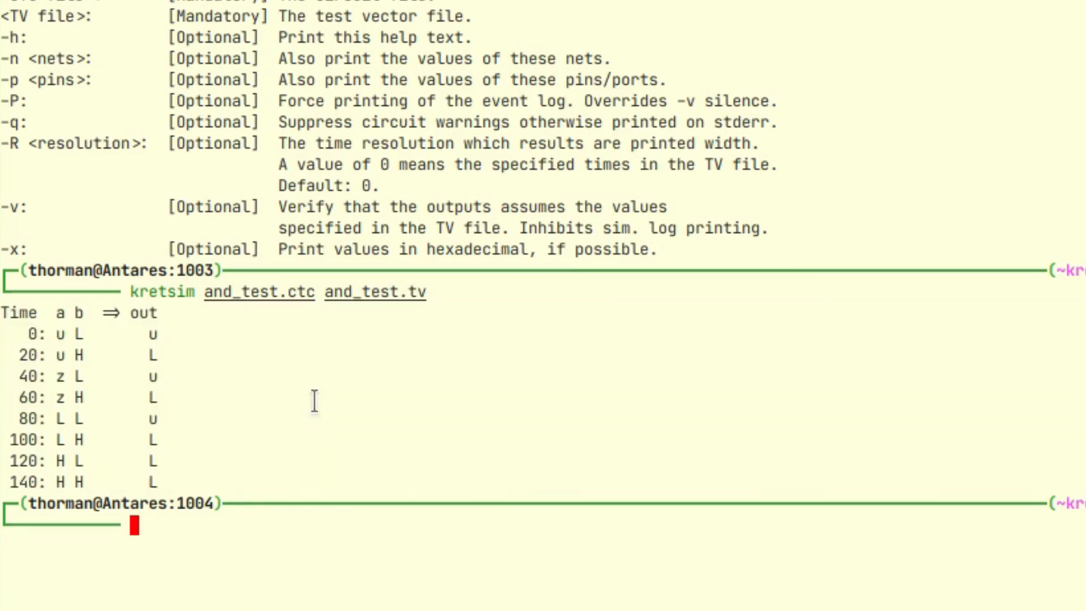
# - Rerun the and_test simulation with the -v option to verify the outputs, and highlight that option's help line
pyautogui.press('Up')
pyautogui.press('Home')
pyautogui.press('Right')
pyautogui.press('Right')
pyautogui.press('Right')
pyautogui.press('Right')
pyautogui.press('Right')
pyautogui.press('Right')
pyautogui.press('Right')
pyautogui.press('Right')
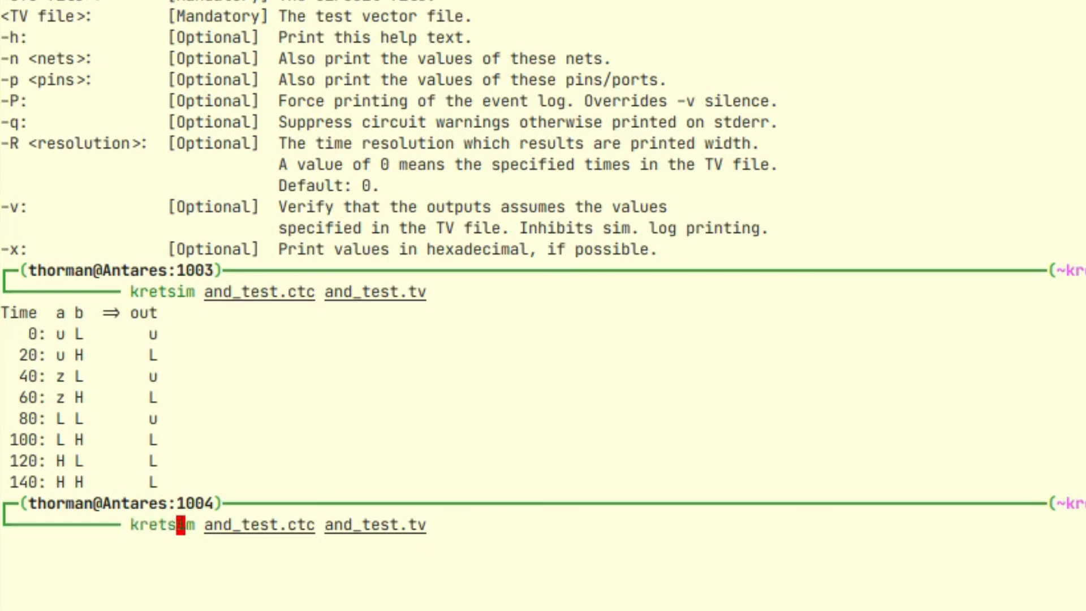
pyautogui.write('-v')
pyautogui.press('Return')
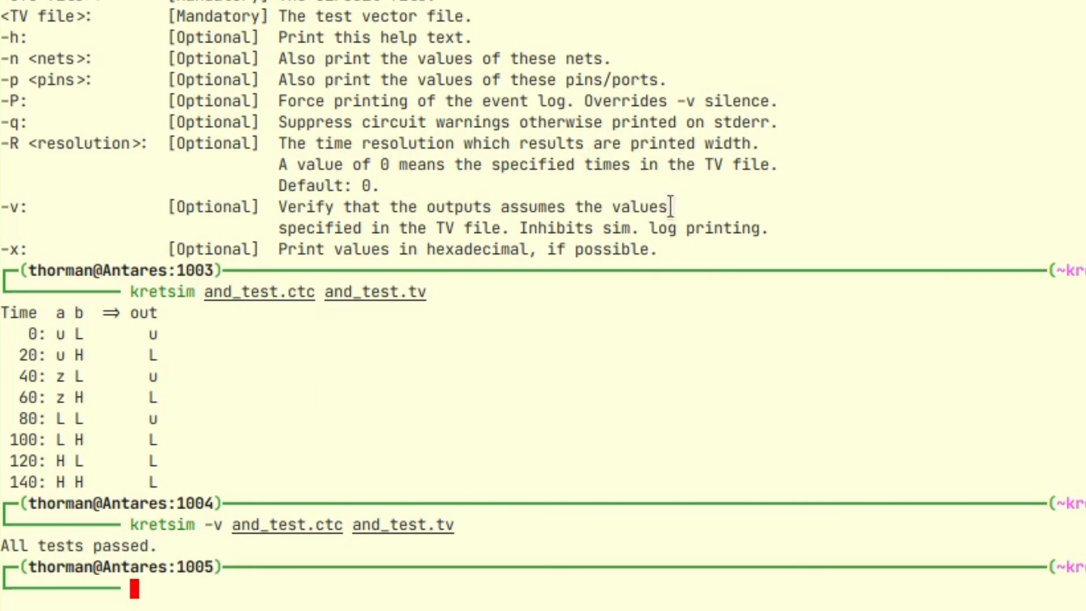
pyautogui.moveTo(668, 207)
pyautogui.mouseDown()
pyautogui.moveTo(447, 210)
pyautogui.moveTo(46, 182)
pyautogui.moveTo(2, 207)
pyautogui.mouseUp()
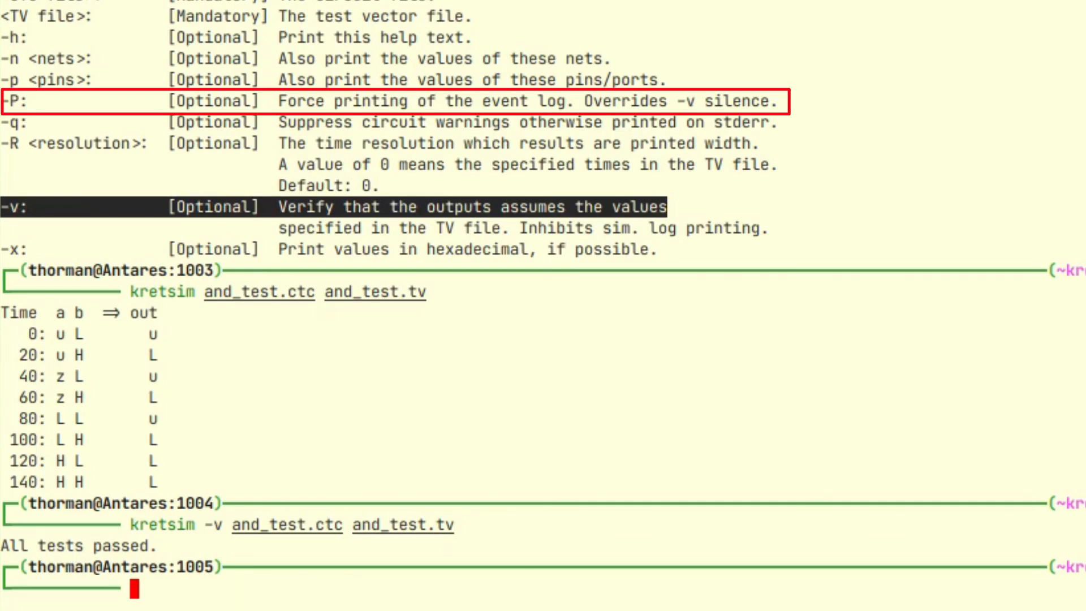
# - Rerun the and_test verification with the options -vP to force printing of the event log
pyautogui.press('Up')
pyautogui.press('Home')
pyautogui.press('Right')
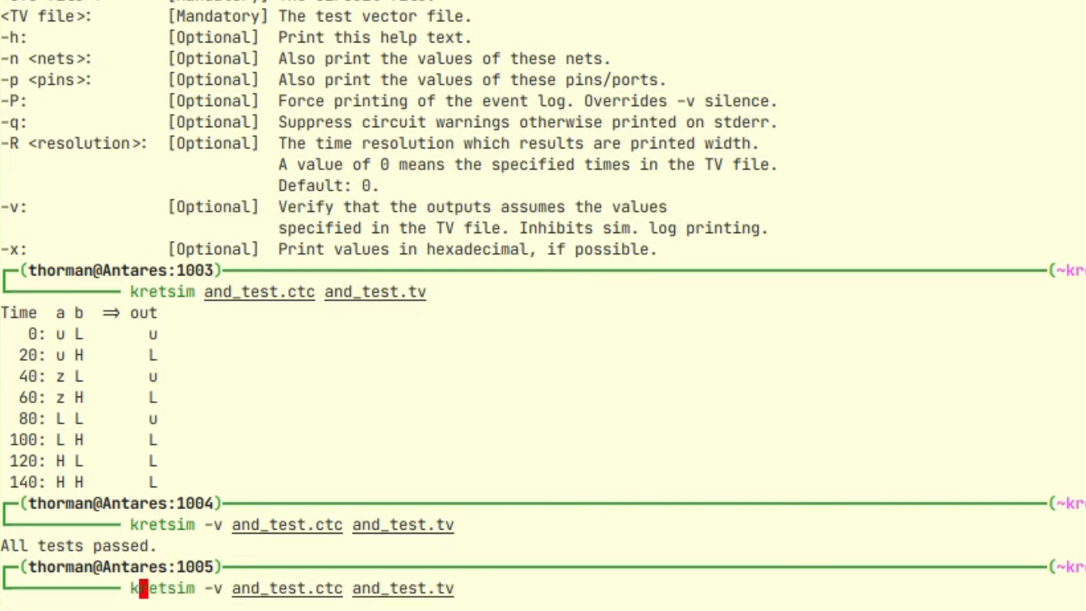
pyautogui.press('Right')
pyautogui.press('Right')
pyautogui.press('Right')
pyautogui.press('Right')
pyautogui.press('Right')
pyautogui.press('Right')
pyautogui.press('Right')
pyautogui.press('Right')
pyautogui.press('Right')
pyautogui.write('P')
pyautogui.press('Return')
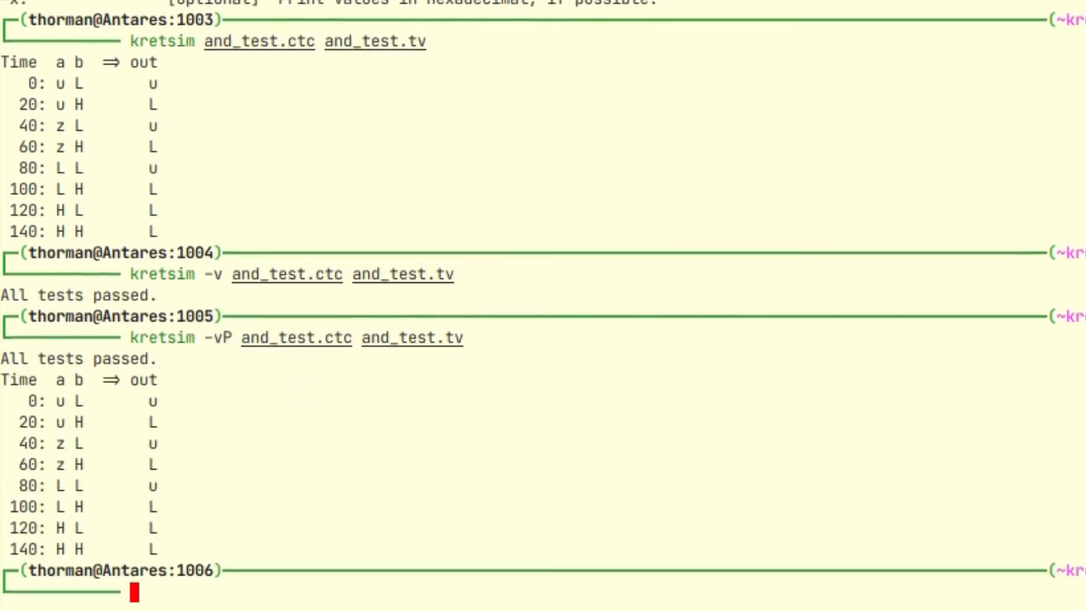